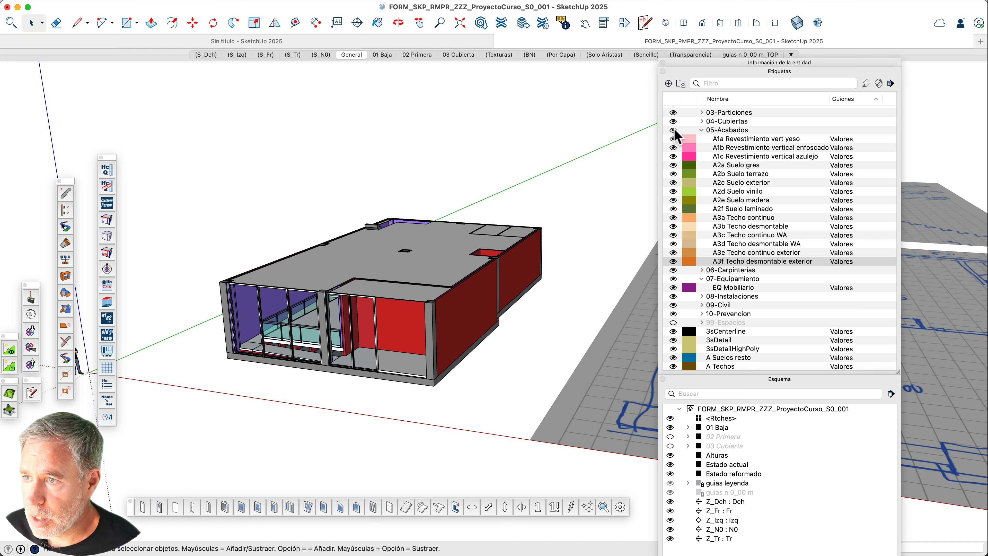
Hide the 05-Acabados tag folder so the finishes are switched off throughout the model
click(673, 130)
middle_drag(407, 168, 304, 342)
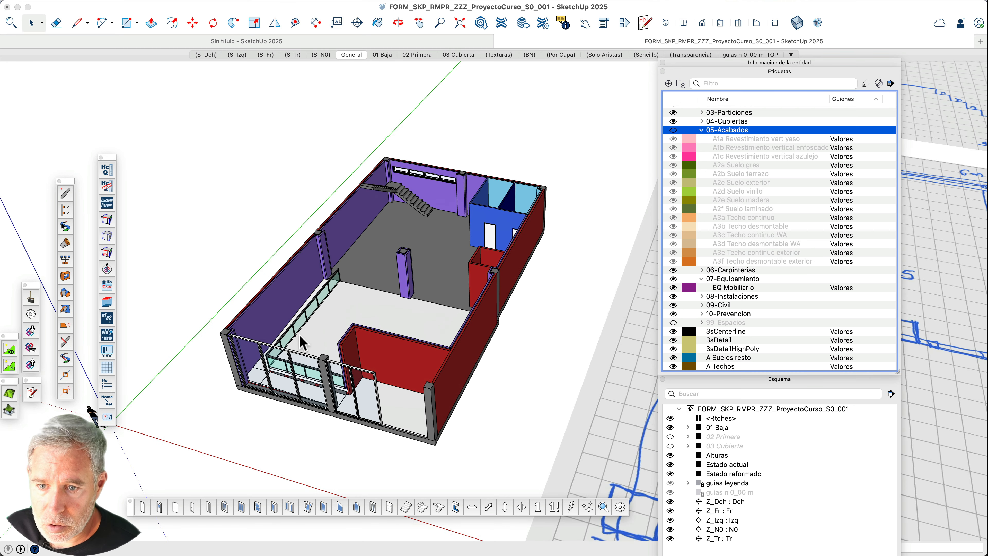
scroll(303, 343, up, 5)
scroll(316, 319, down, 3)
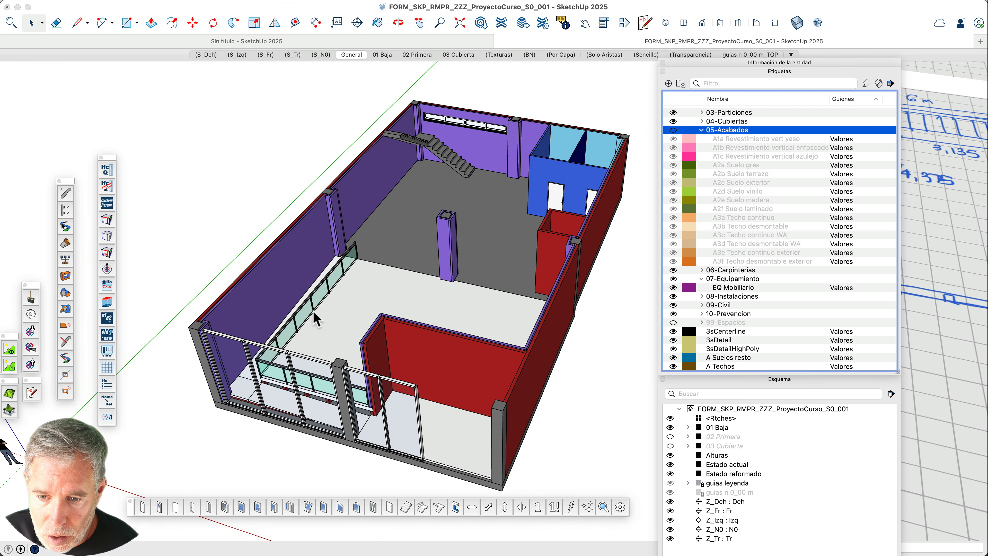
Examine the front edge of the raised slab near the glazed facade, including the brick piers and open gaps beneath it
scroll(349, 421, up, 5)
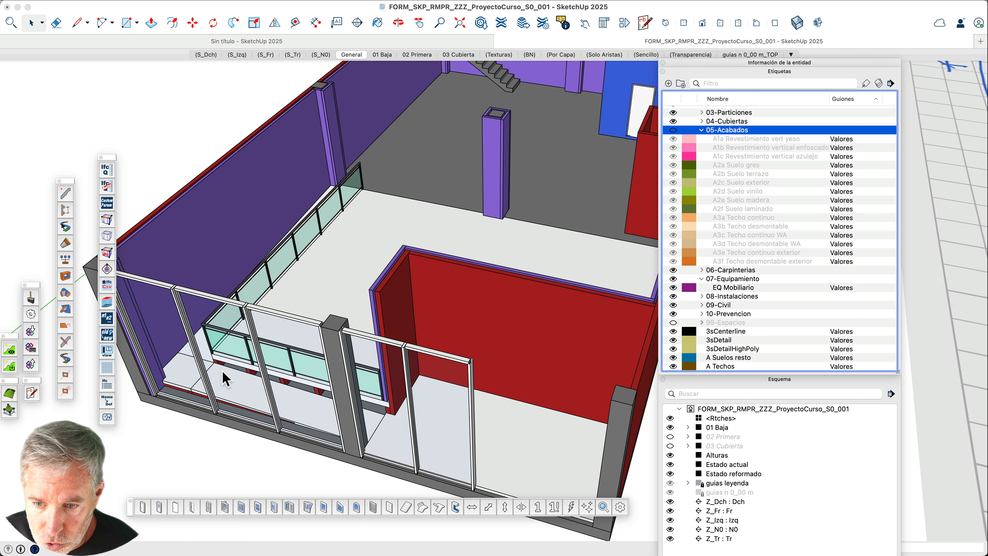
scroll(350, 321, down, 3)
middle_drag(406, 319, 346, 342)
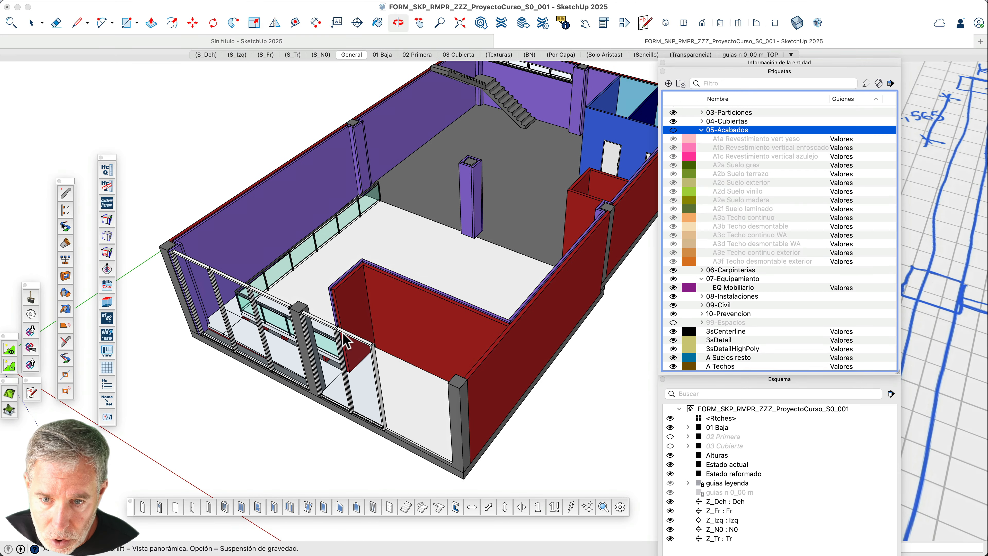
scroll(288, 376, up, 5)
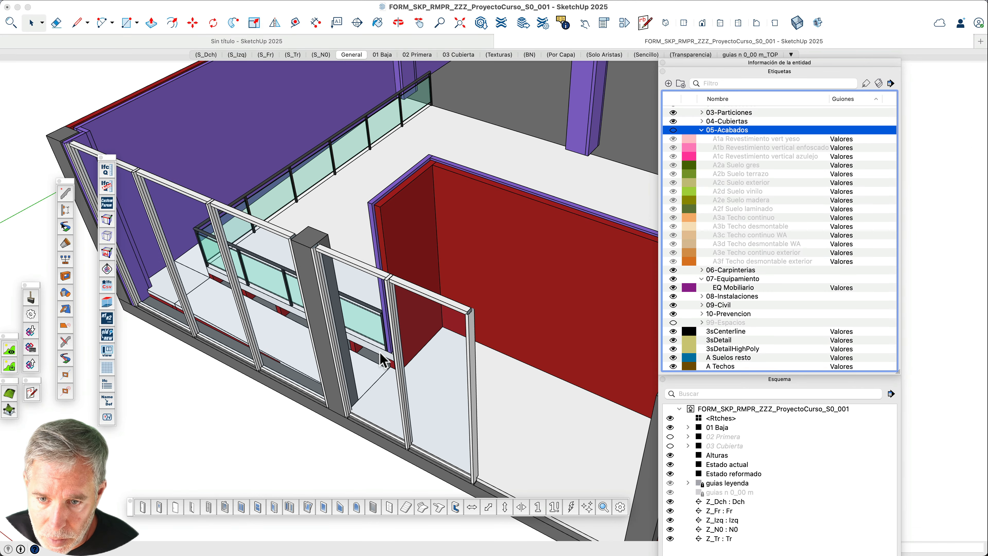
scroll(380, 353, up, 3)
middle_drag(380, 352, 410, 283)
scroll(376, 383, down, 1)
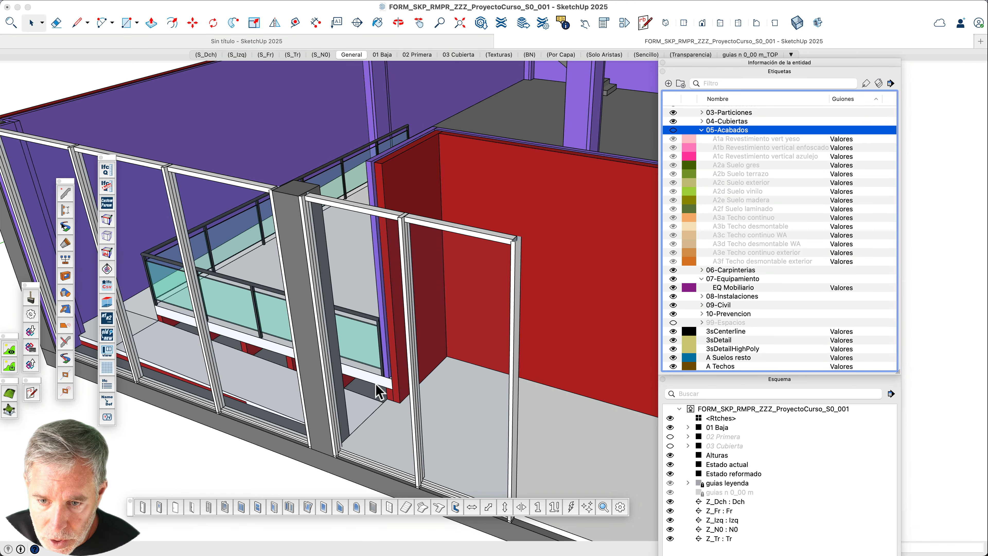
scroll(379, 391, up, 2)
scroll(380, 395, up, 3)
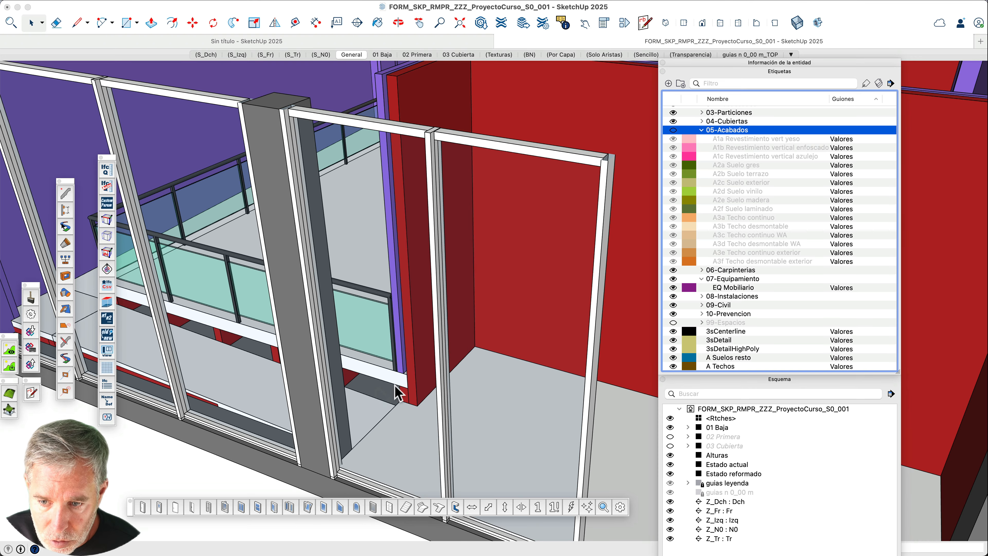
scroll(397, 394, down, 3)
scroll(163, 333, up, 3)
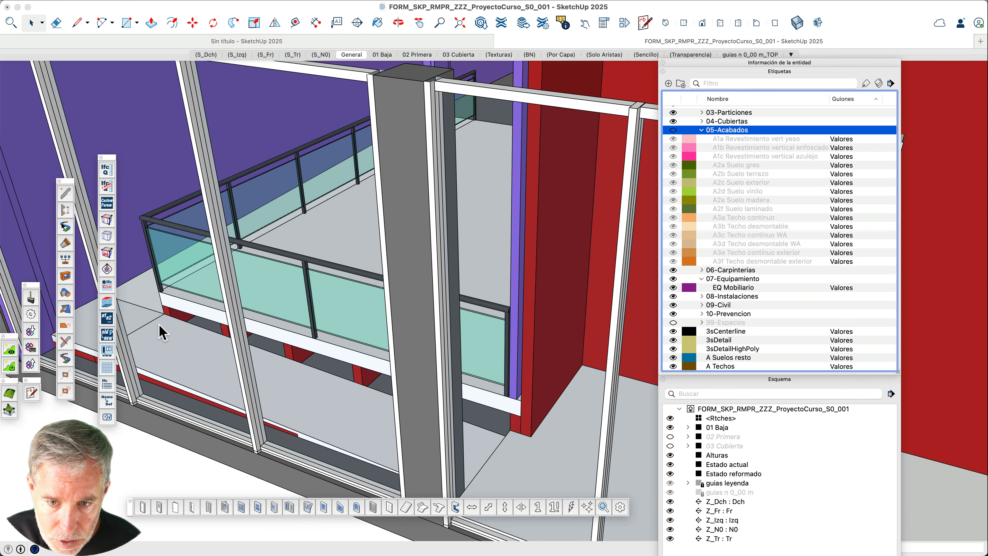
scroll(163, 333, up, 5)
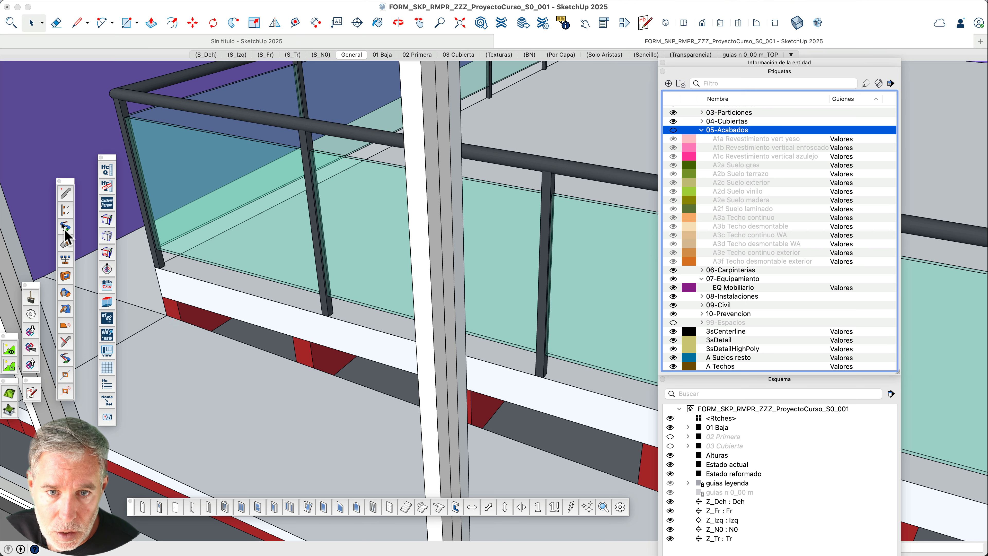
Open the profile settings and try to sample the profile of a red brick pier under the slab edge
click(64, 193)
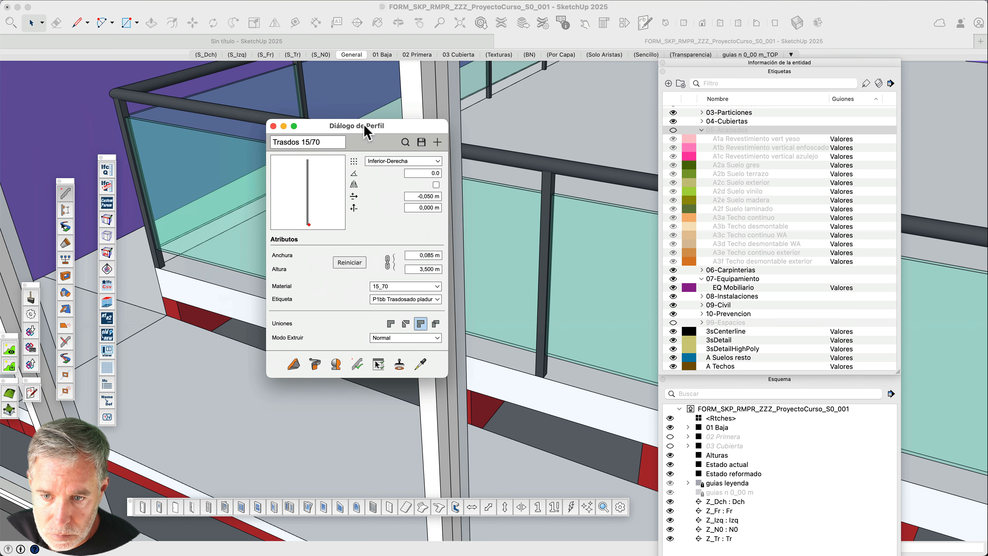
click(421, 364)
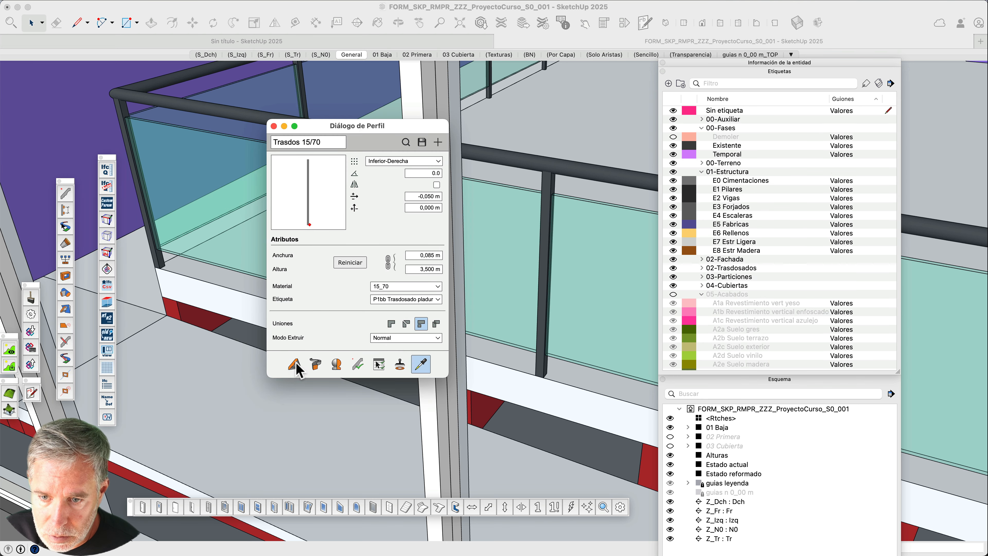
drag(349, 130, 502, 134)
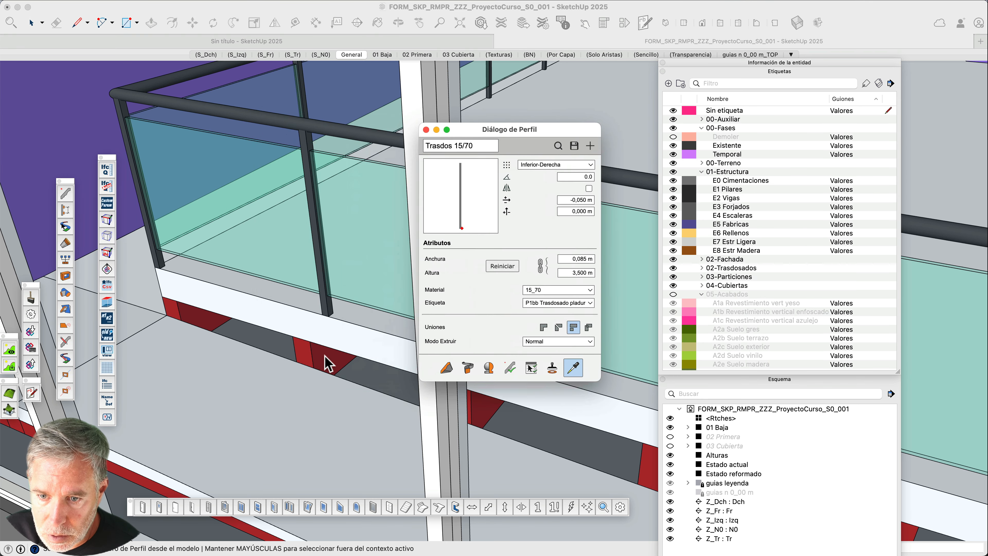
click(319, 352)
click(574, 369)
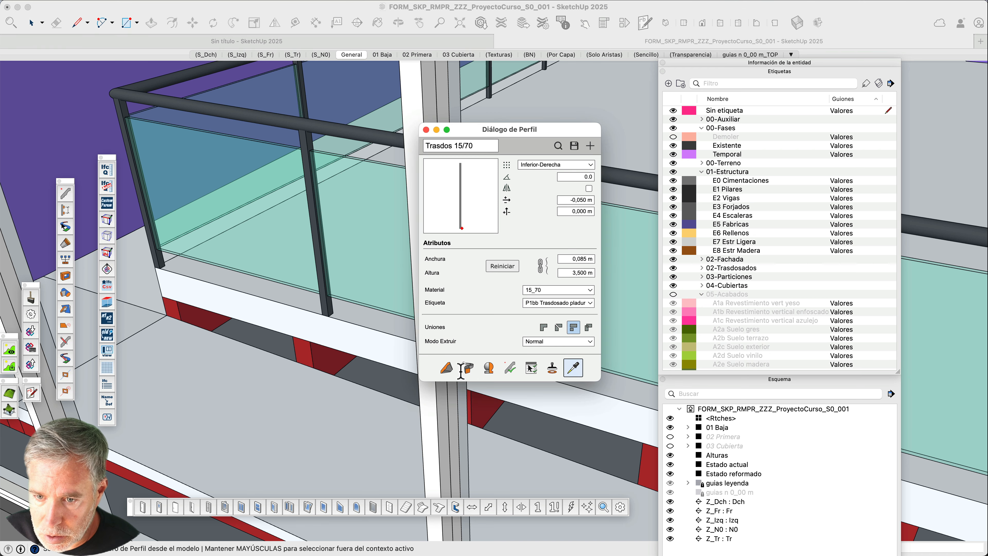
click(308, 352)
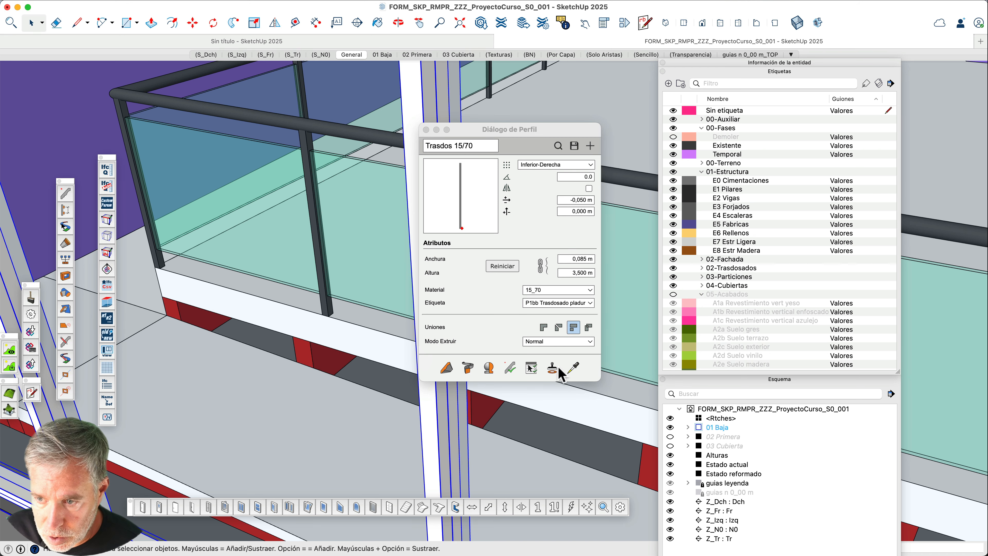
Collapse the 05-Acabados tag folder and hide the 06-Carpinterias folder to clear the glazing and railings from the slab edge
scroll(263, 392, down, 3)
middle_drag(263, 392, 232, 391)
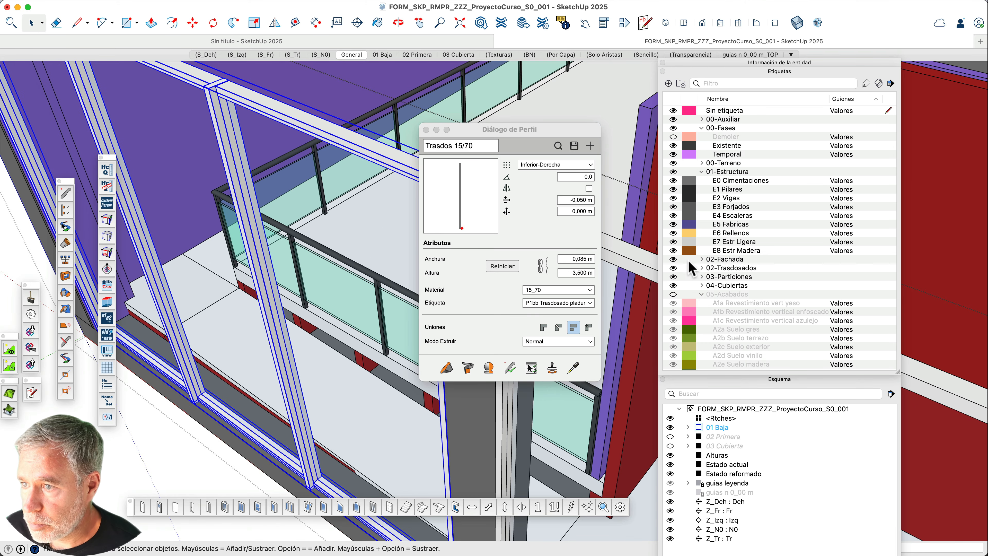
click(703, 295)
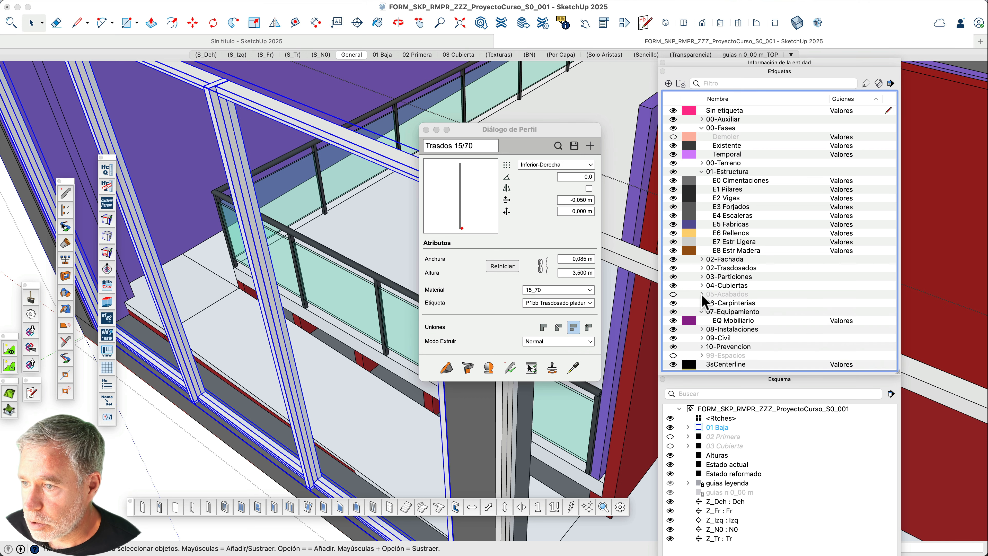
click(674, 303)
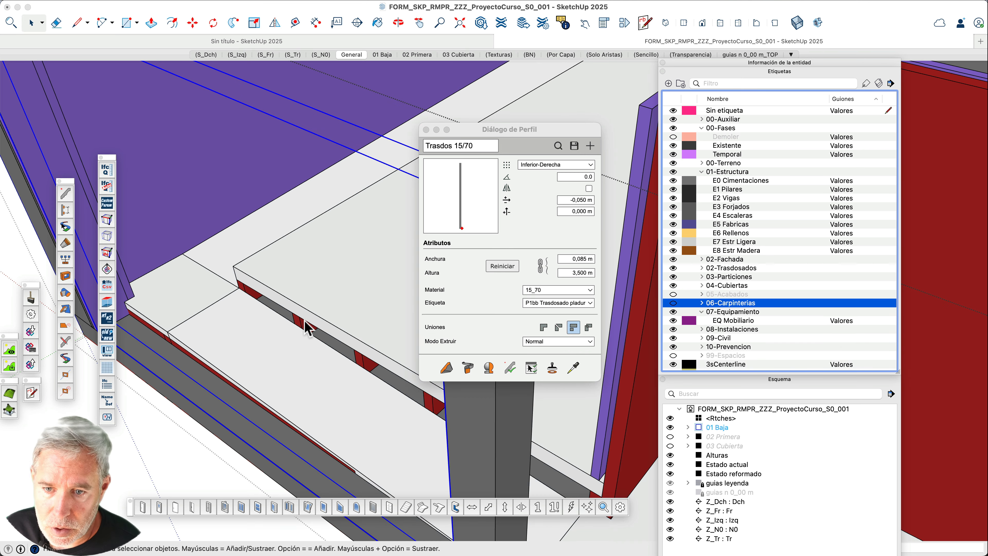
Load the Perforado 12cm profile by sampling one of the brick piers under the slab's front edge
scroll(305, 321, up, 4)
click(575, 370)
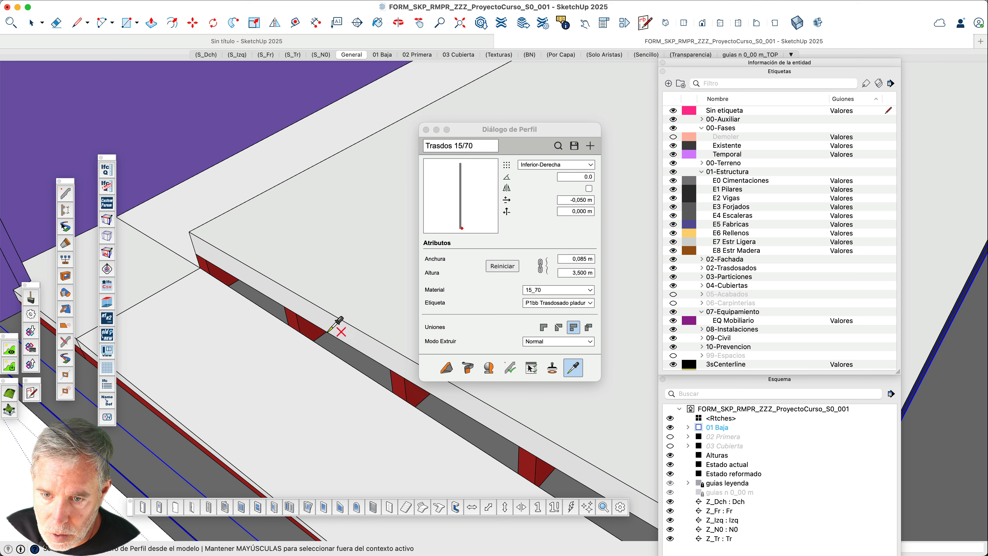
click(300, 331)
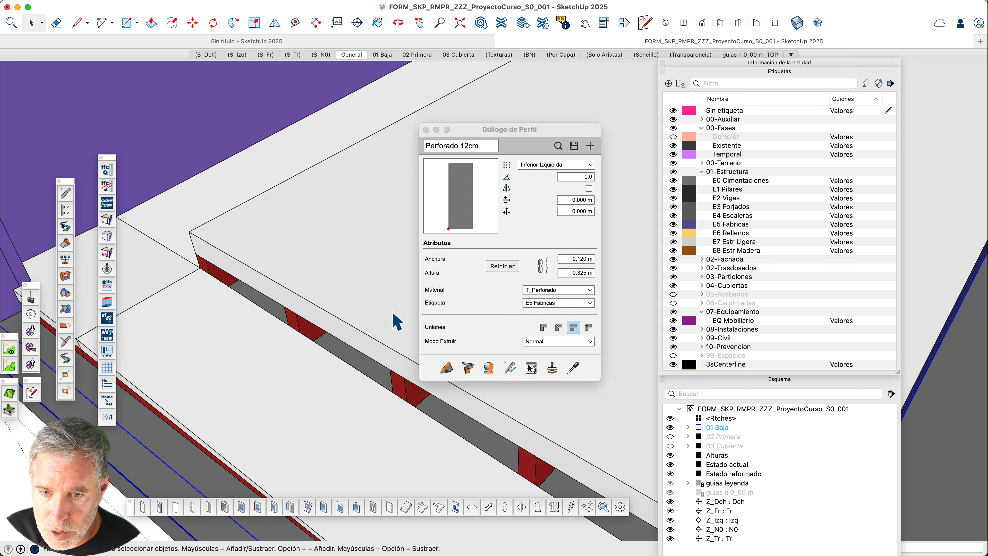
Draw a Perforado 12cm wall segment along the slab's front edge from the first brick pier to the next
click(446, 368)
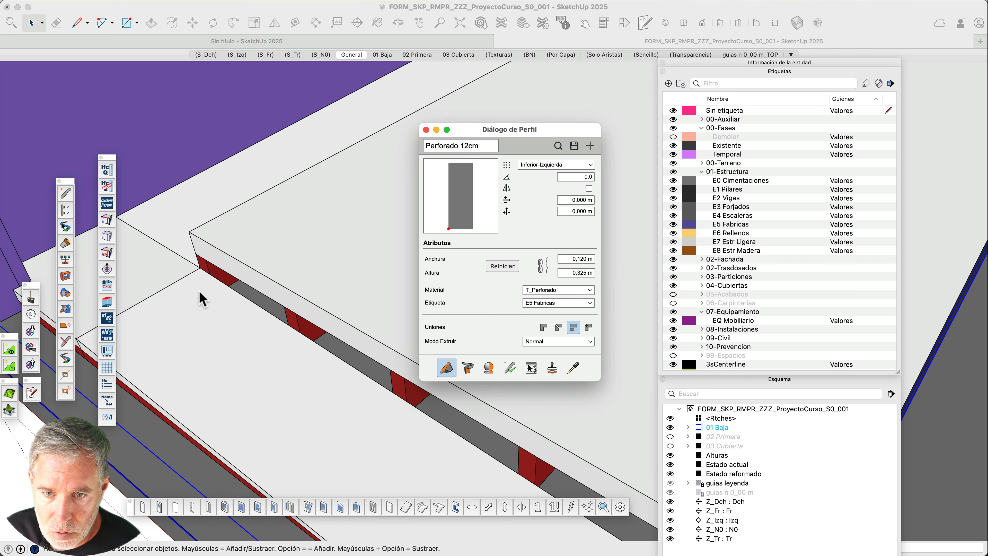
click(206, 260)
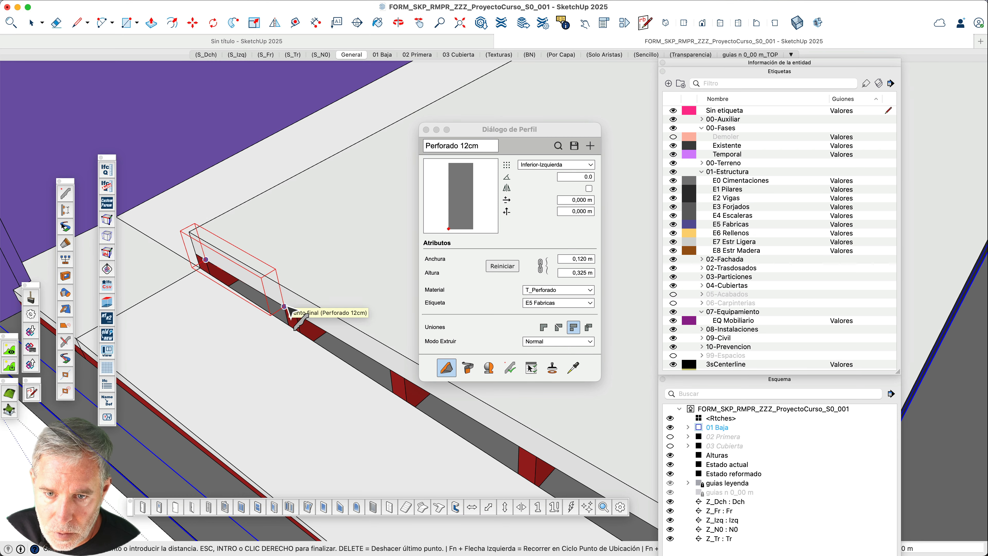
key(Escape)
click(285, 306)
click(215, 266)
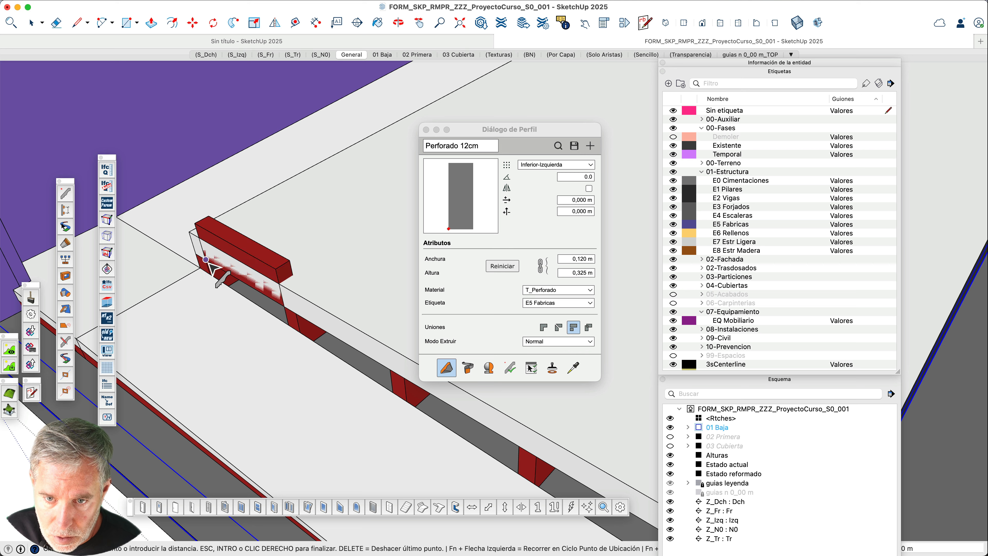
key(space)
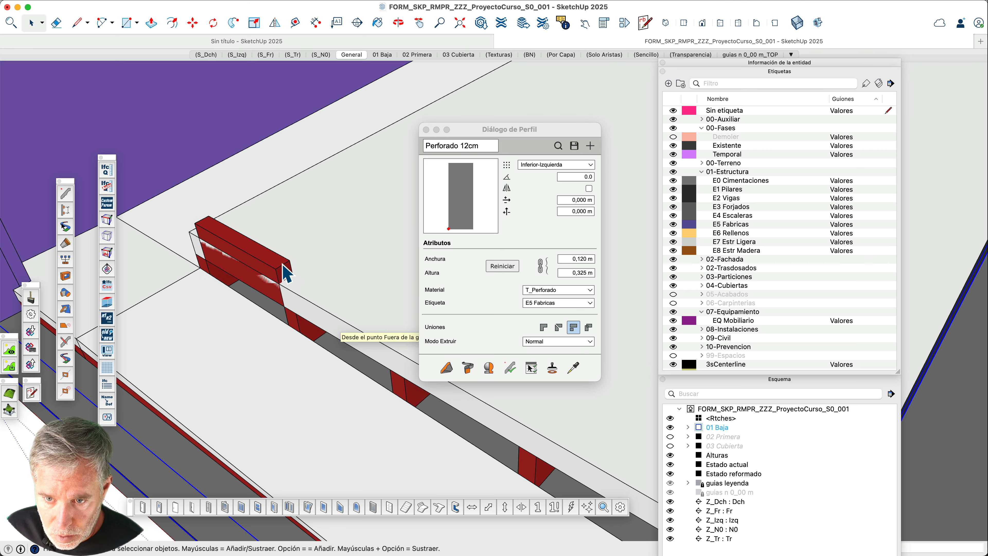
Copy the new brick segment end to end and array it along the slab's front edge across the remaining pier gaps
click(287, 274)
key(m)
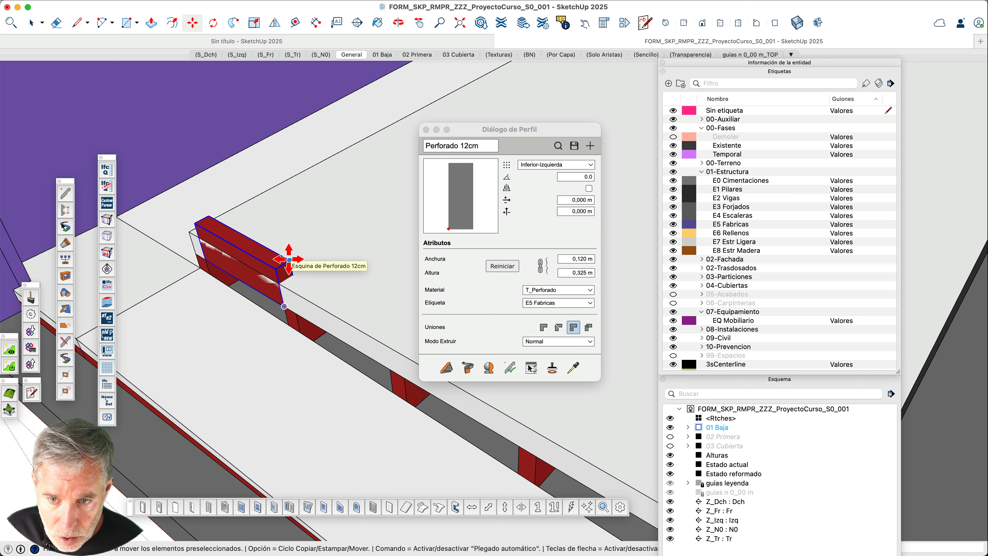
key(alt)
click(194, 221)
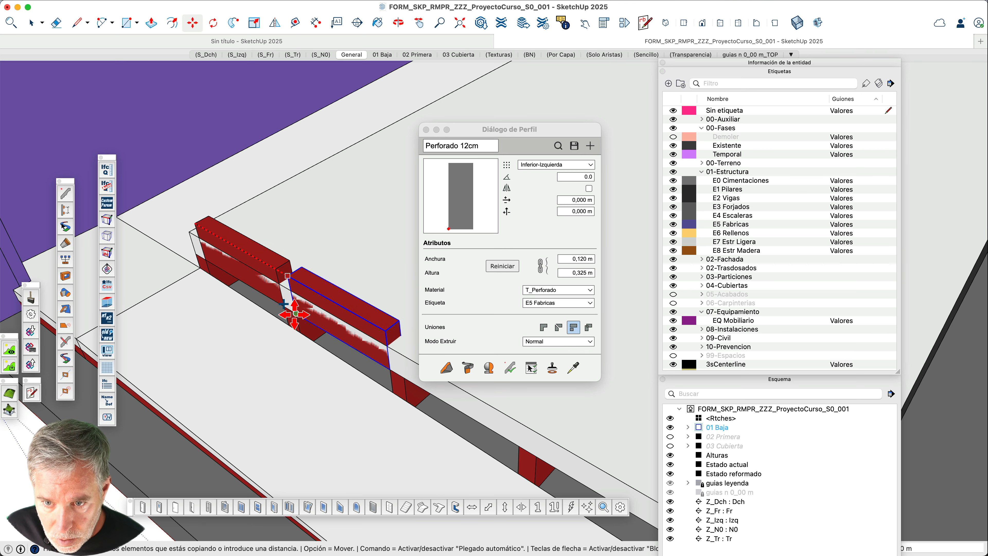
scroll(268, 297, down, 5)
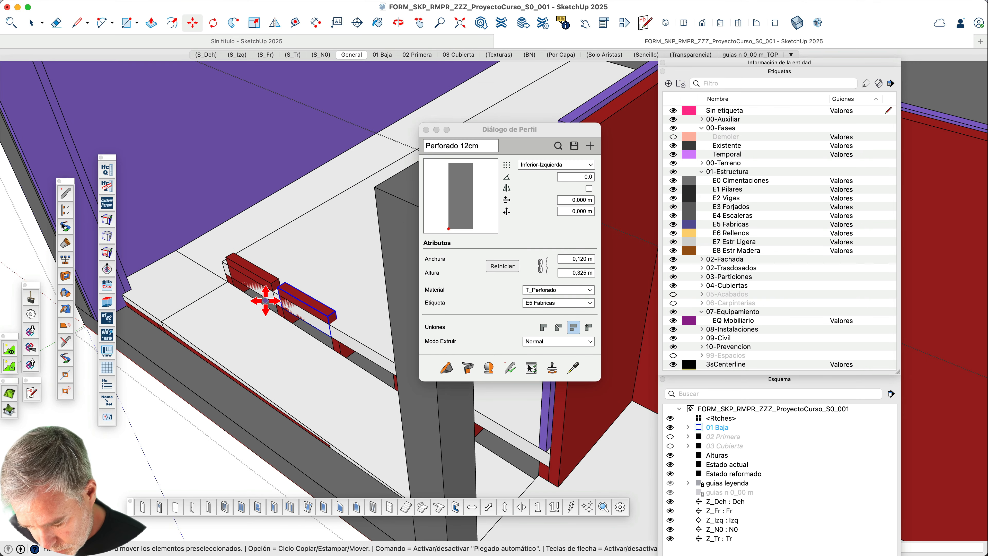
key(Return)
key(space)
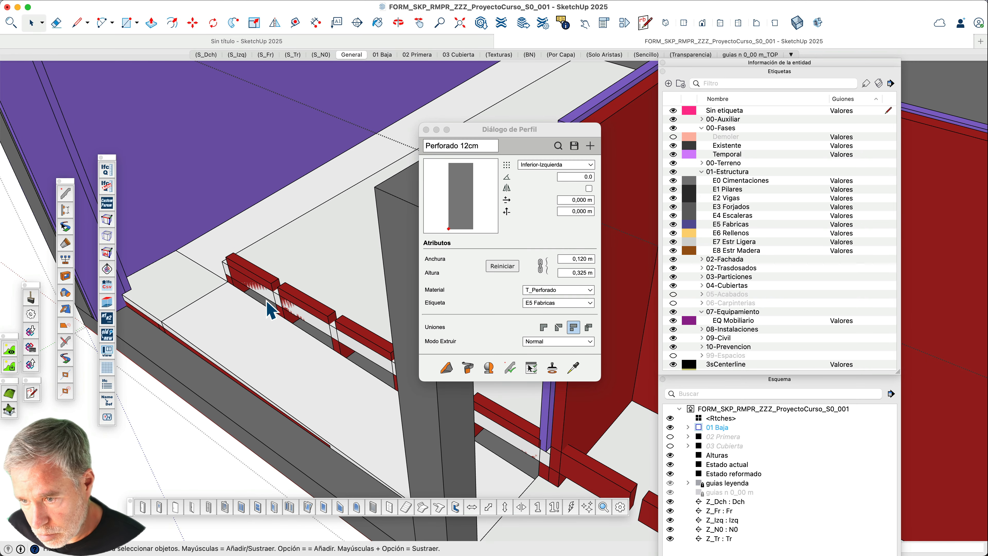
Delete the surplus brick segments that extend past the red wall at the far end of the slab edge
click(591, 474)
key(Delete)
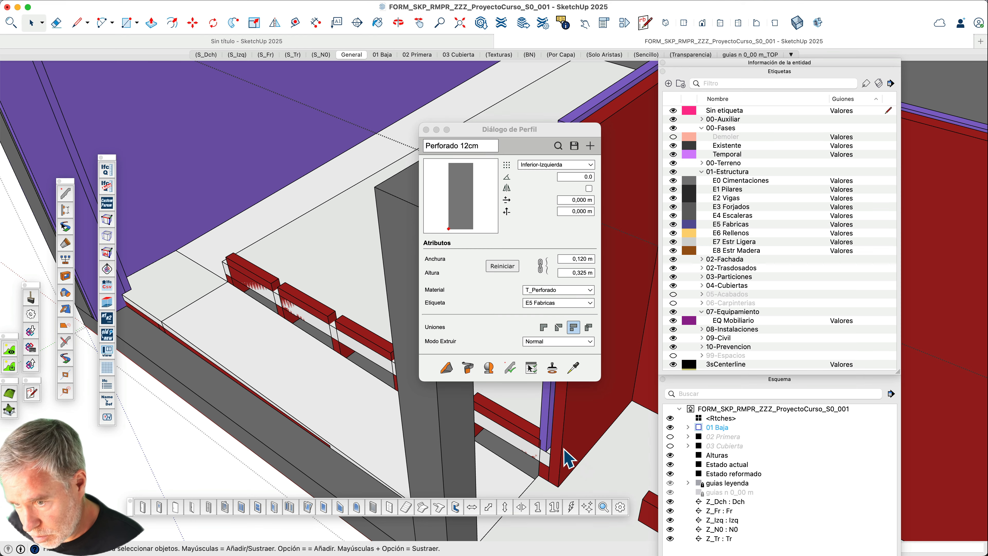
scroll(564, 451, down, 3)
click(616, 487)
scroll(502, 436, up, 5)
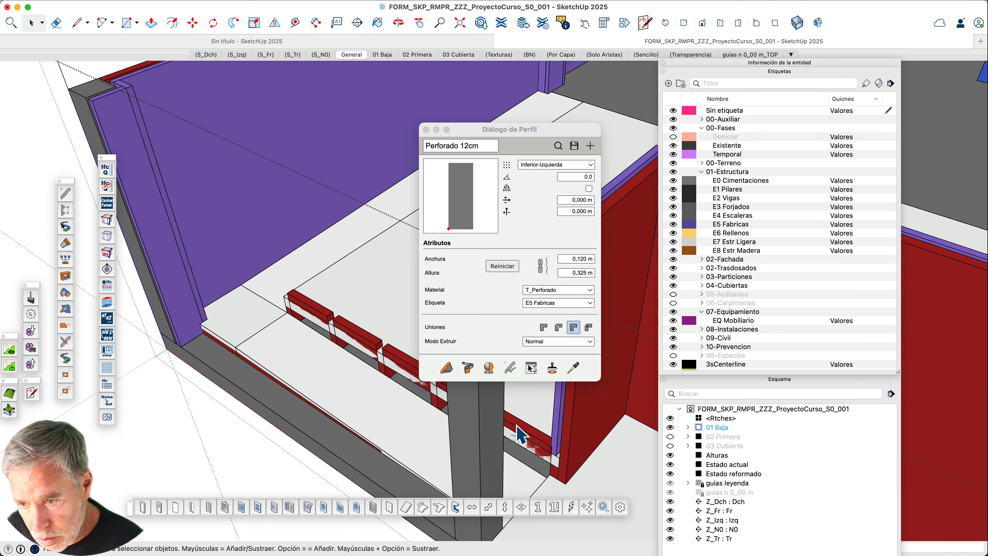
Select all the brick segments along the front edge and move them straight down beneath the slab, in line with the piers
scroll(441, 415, down, 1)
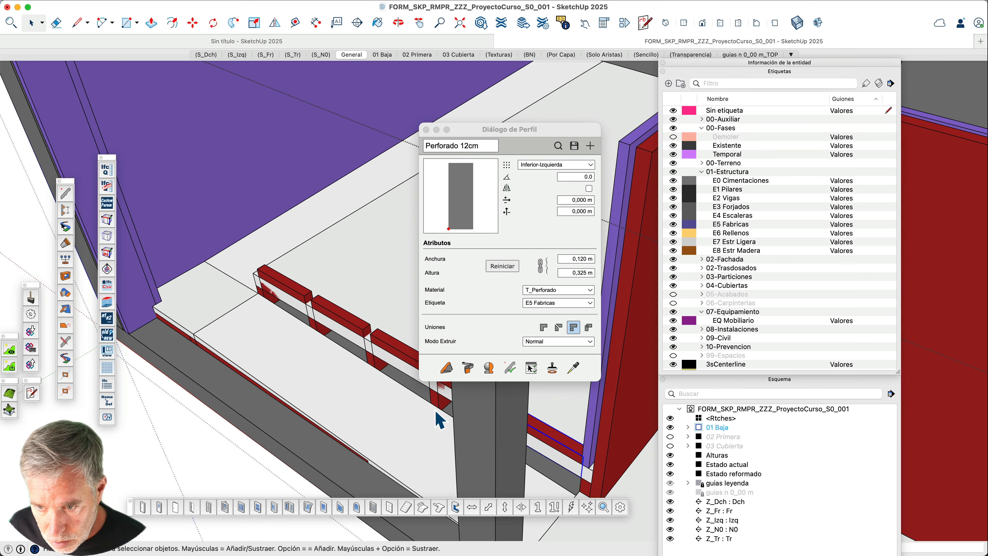
scroll(416, 411, down, 1)
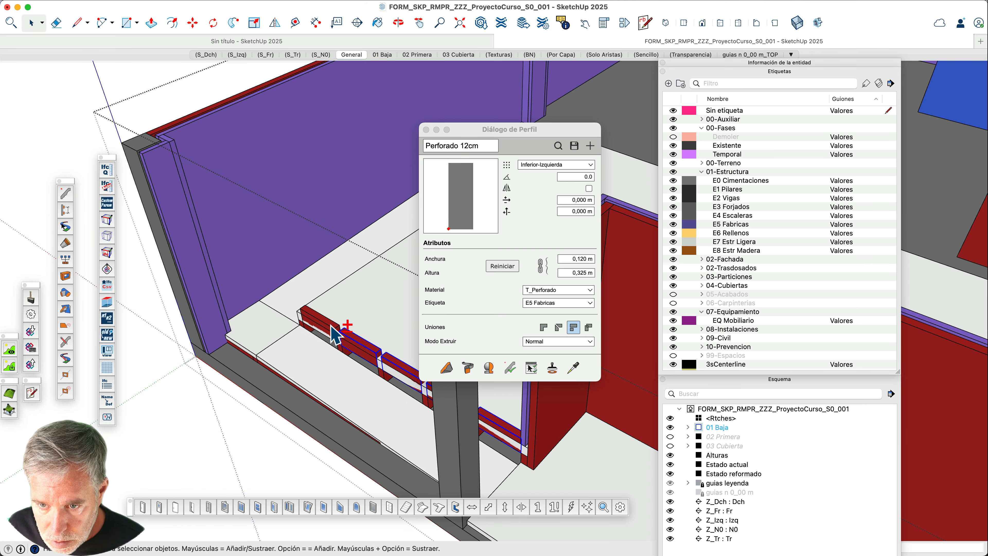
scroll(335, 335, up, 3)
key(m)
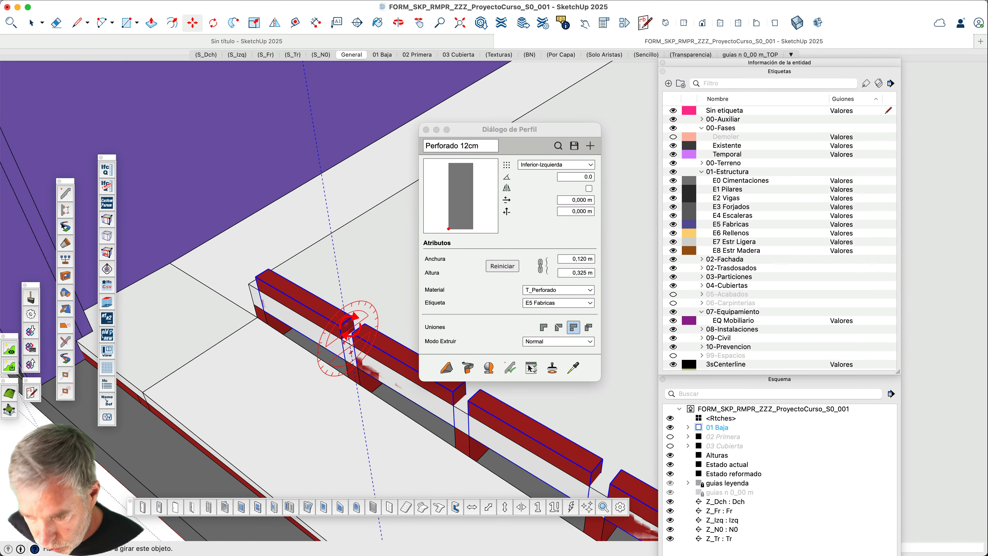
click(343, 325)
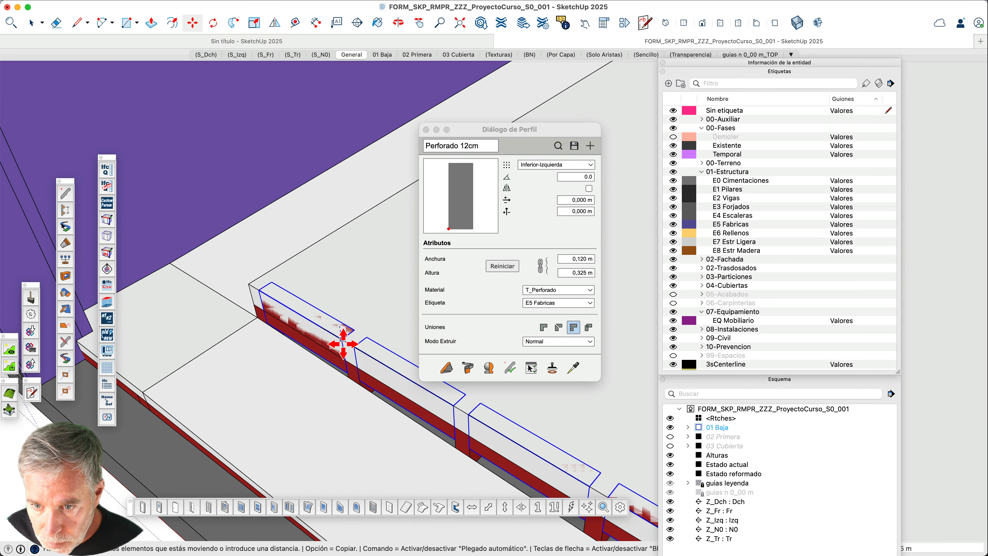
click(343, 360)
key(space)
scroll(332, 302, down, 5)
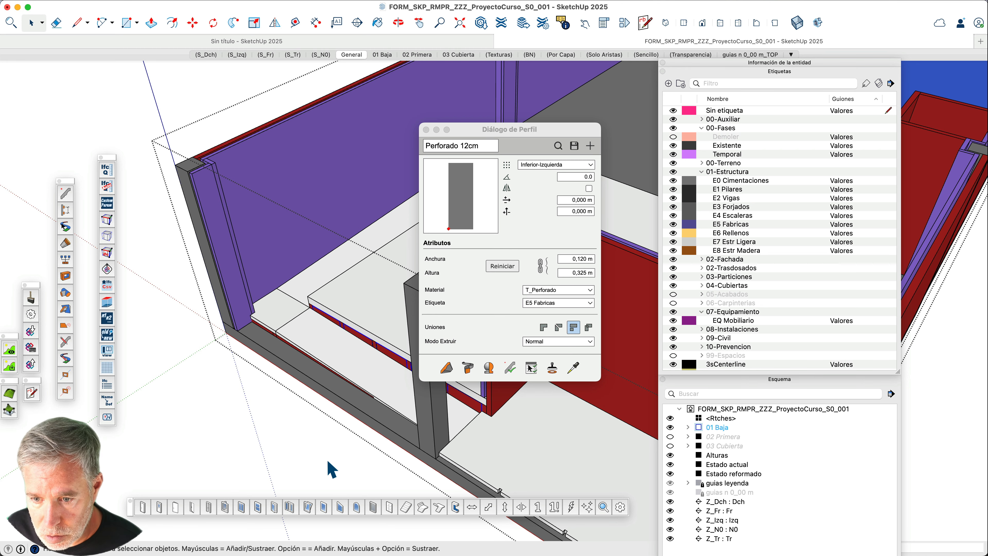
click(483, 416)
scroll(482, 416, up, 8)
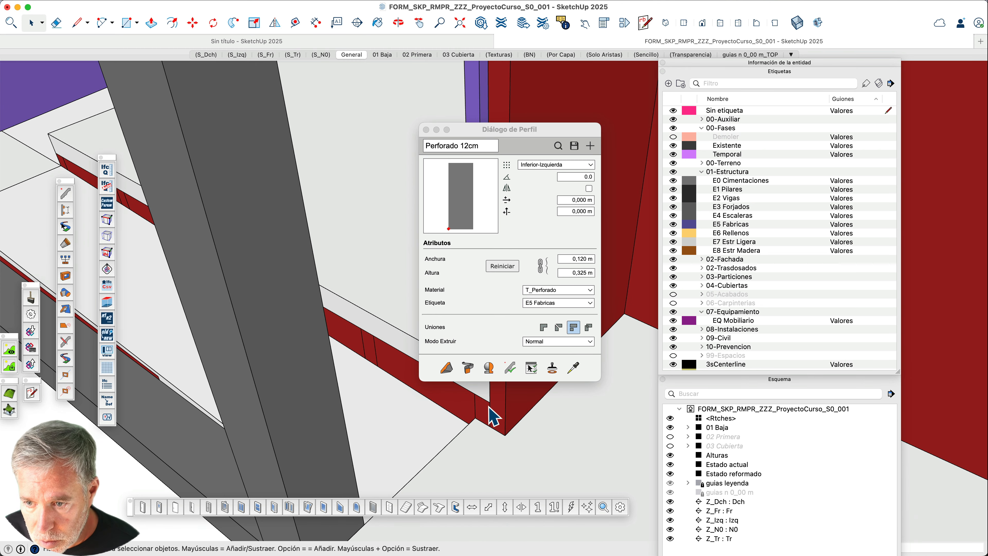
Examine the brick segments beneath the raised slab's front edge and the lower step that runs around it
scroll(522, 412, down, 5)
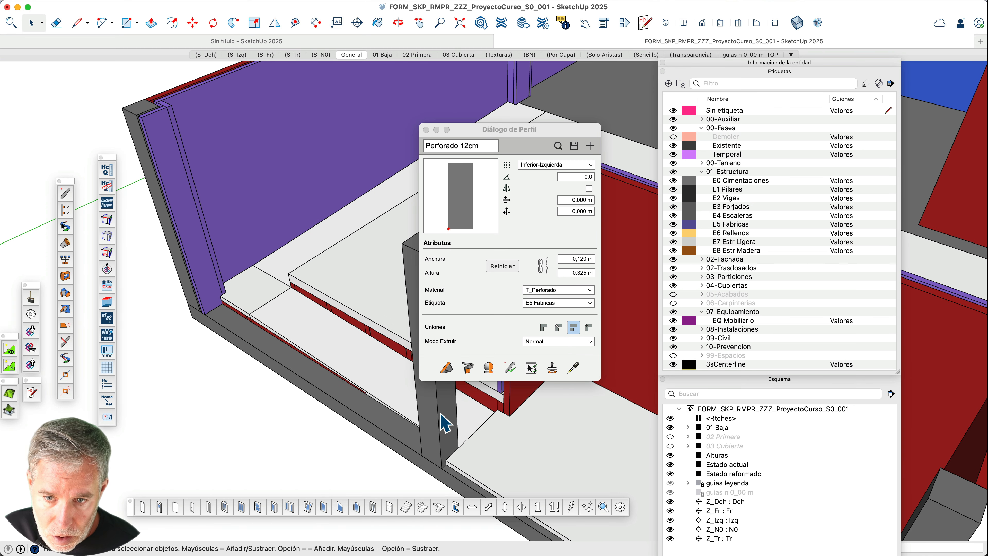
scroll(268, 283, up, 4)
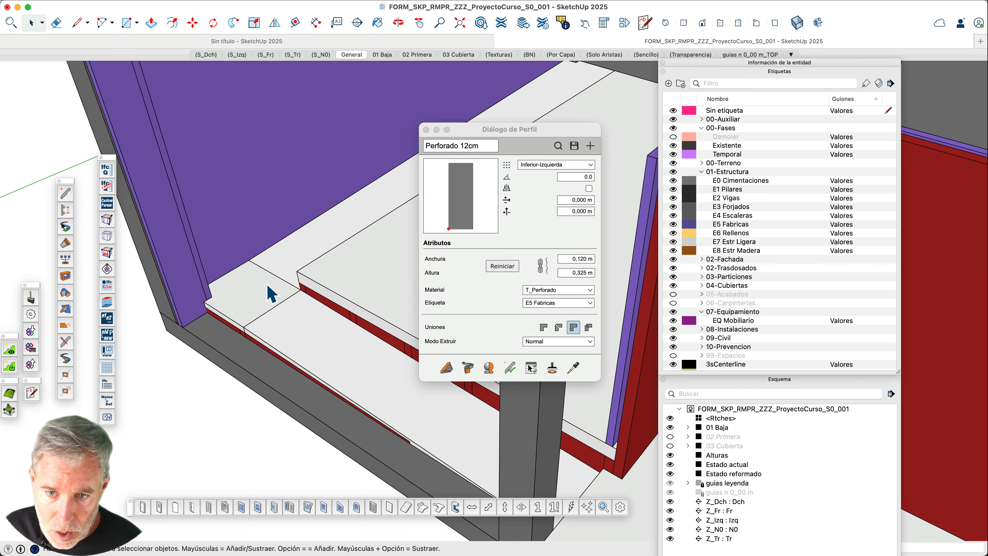
scroll(274, 284, up, 2)
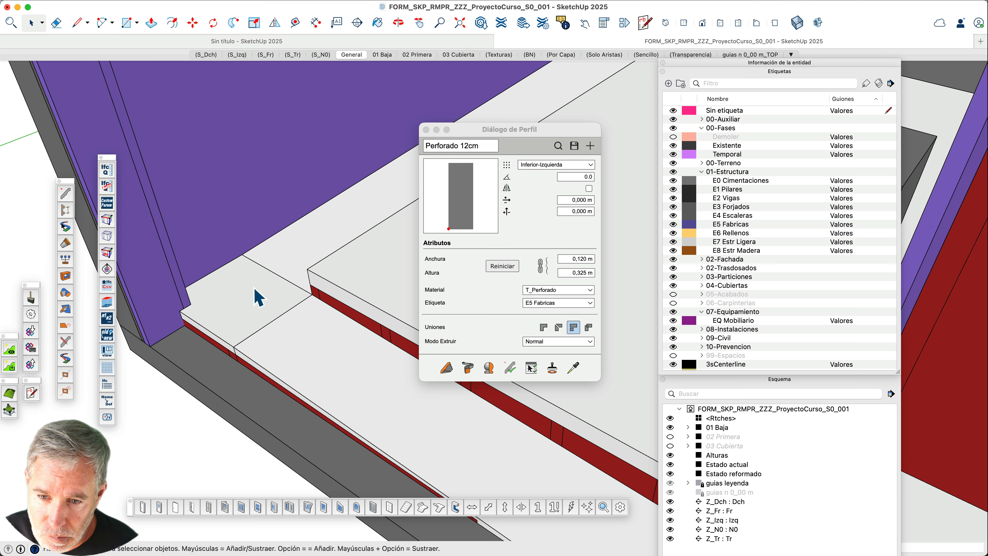
scroll(254, 288, down, 6)
middle_drag(484, 433, 453, 414)
scroll(284, 301, up, 3)
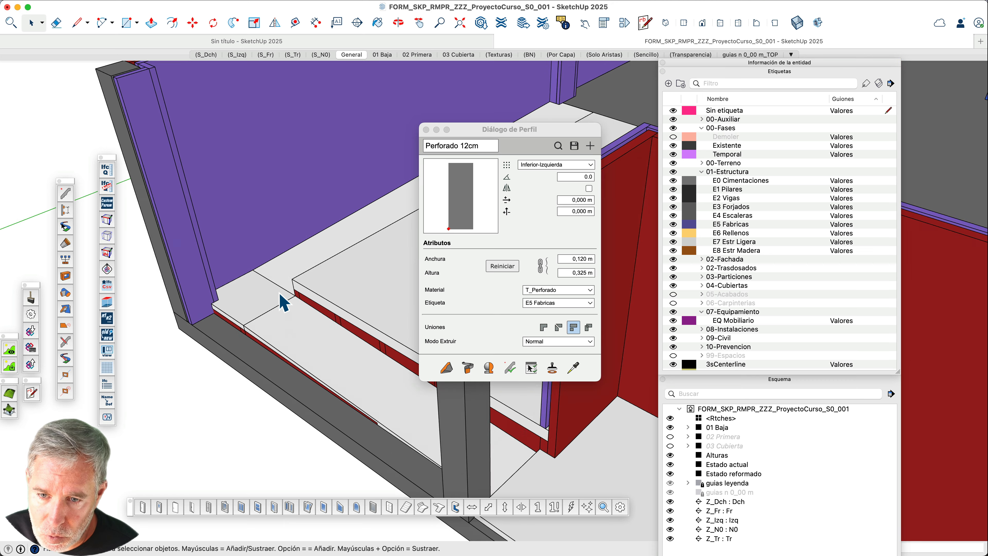
scroll(241, 448, up, 2)
scroll(224, 451, down, 1)
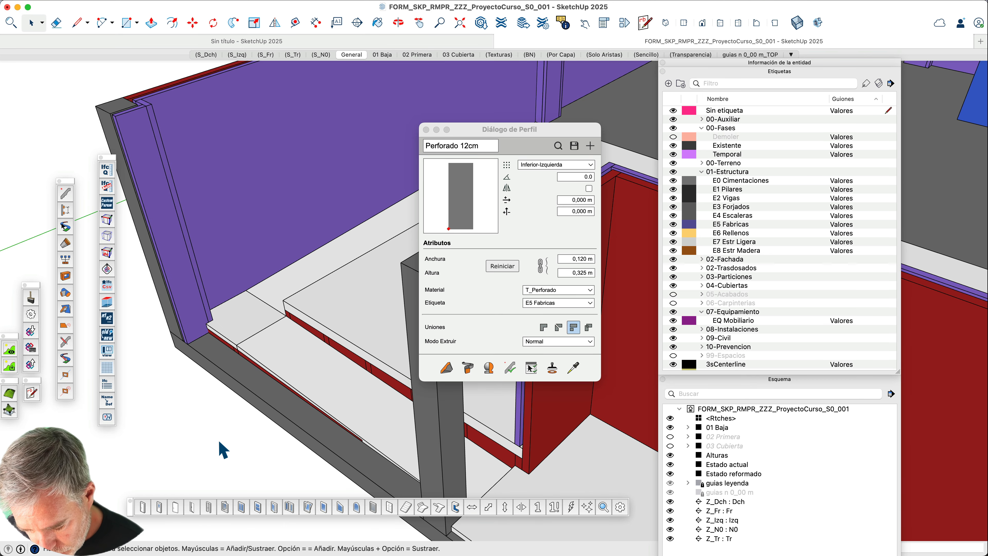
Draw a horizontal 1.00 × 0.10 m rectangle on the ground in front of the stepped slab
key(r)
click(177, 448)
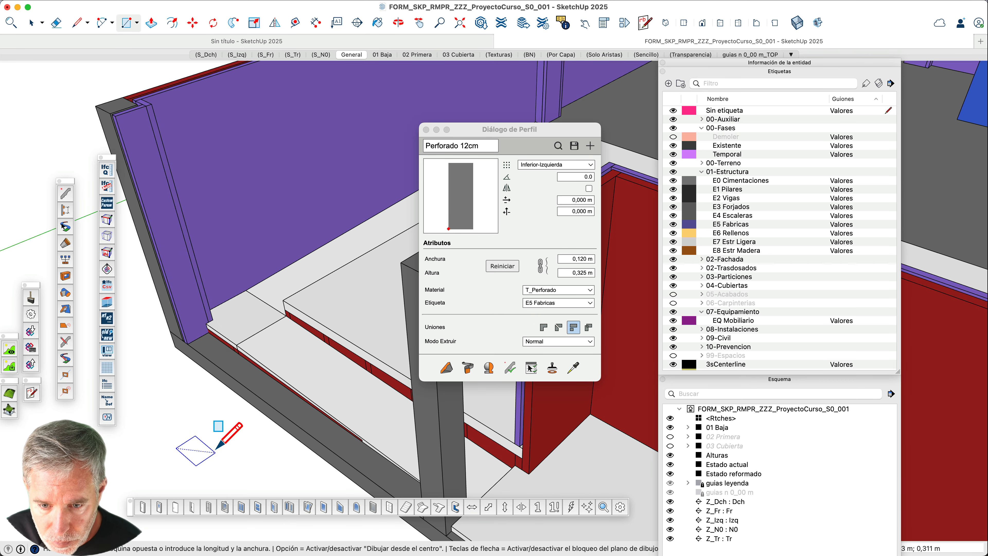
scroll(238, 436, down, 2)
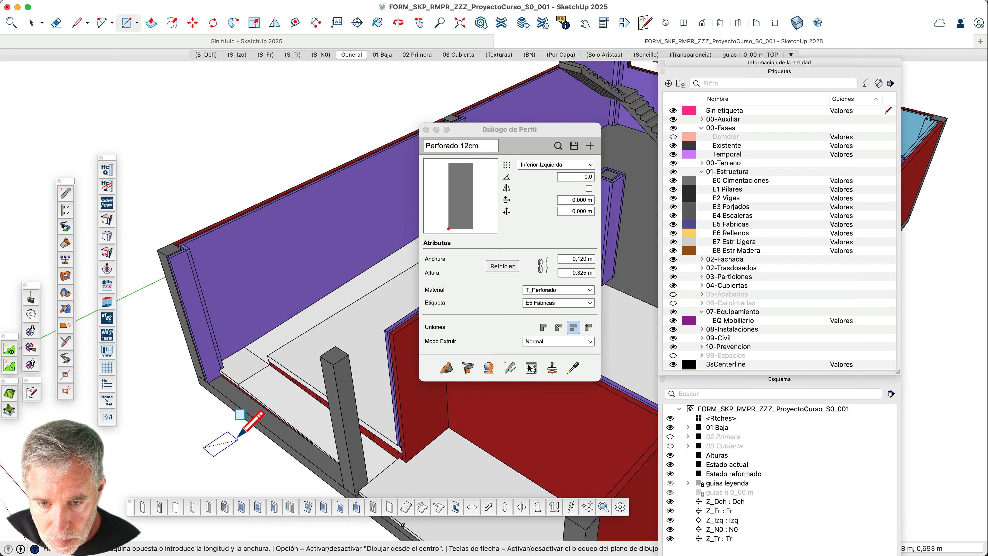
mouse_move(238, 437)
middle_down()
mouse_move(294, 366)
mouse_move(369, 373)
middle_up()
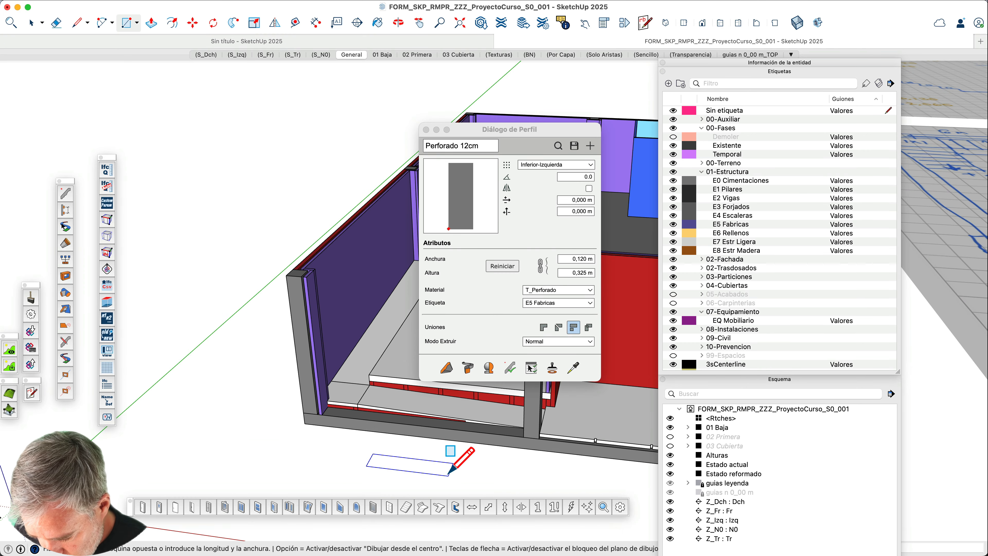
key(Return)
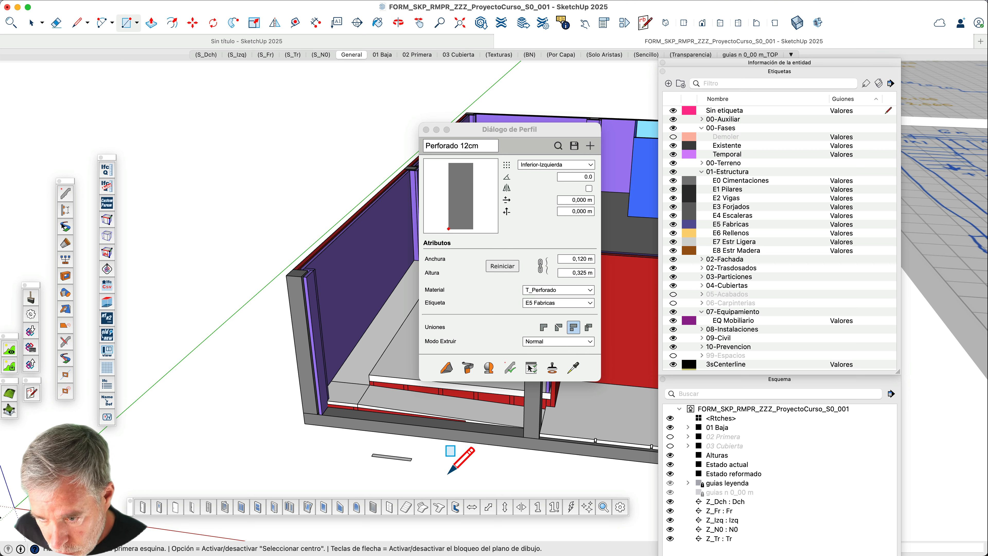
Select the rectangle's face and create a new profile from it named Acabado Escalera
key(space)
scroll(412, 466, up, 2)
scroll(414, 470, up, 3)
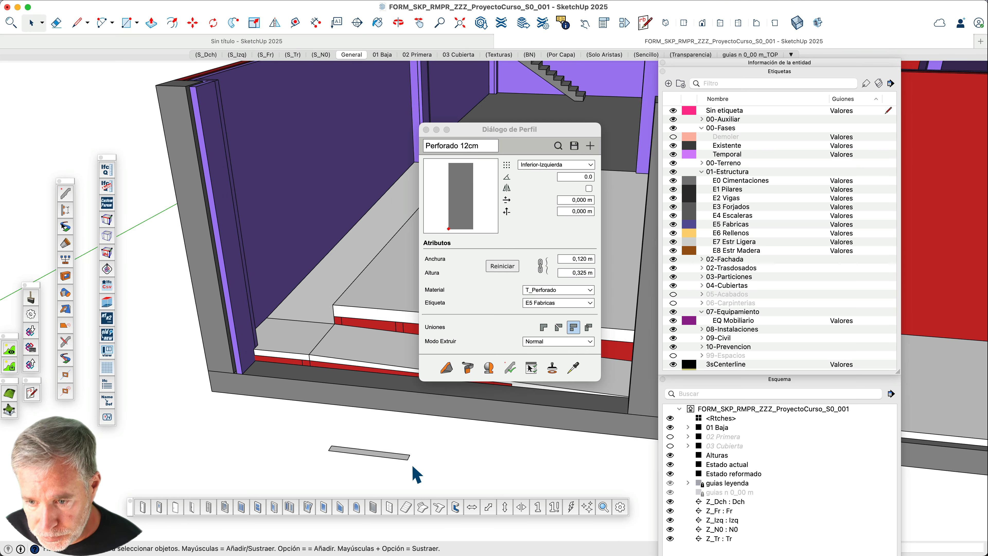
scroll(375, 464, up, 2)
click(374, 450)
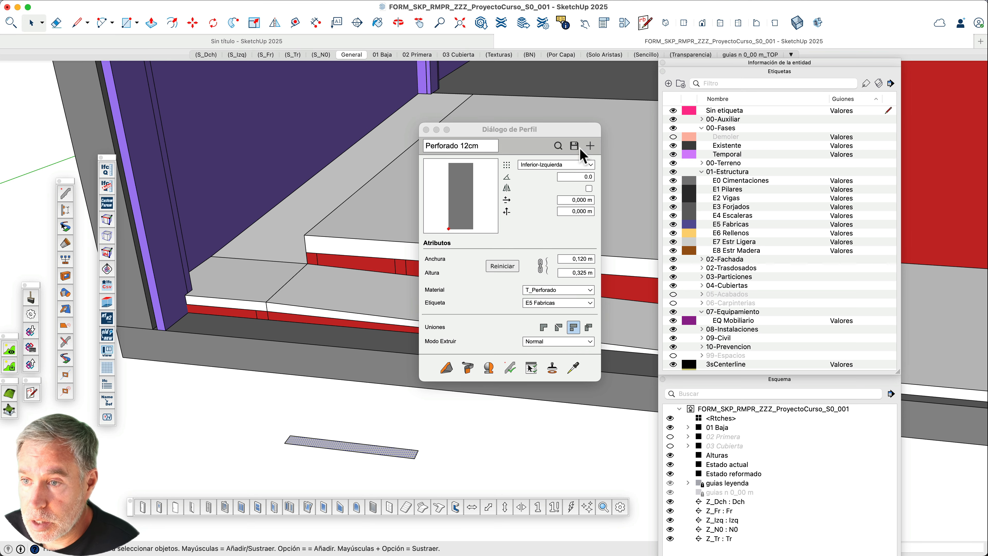
click(591, 145)
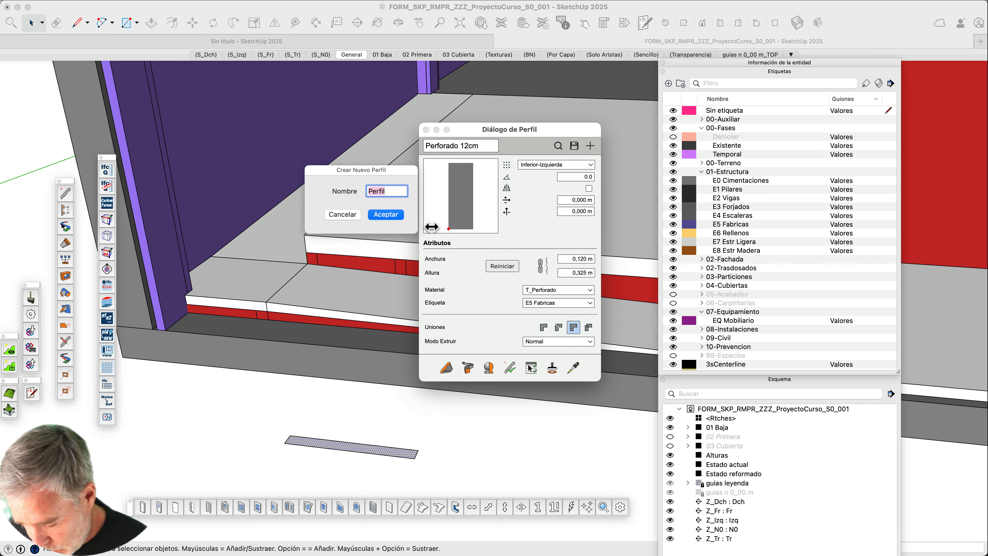
text(A)
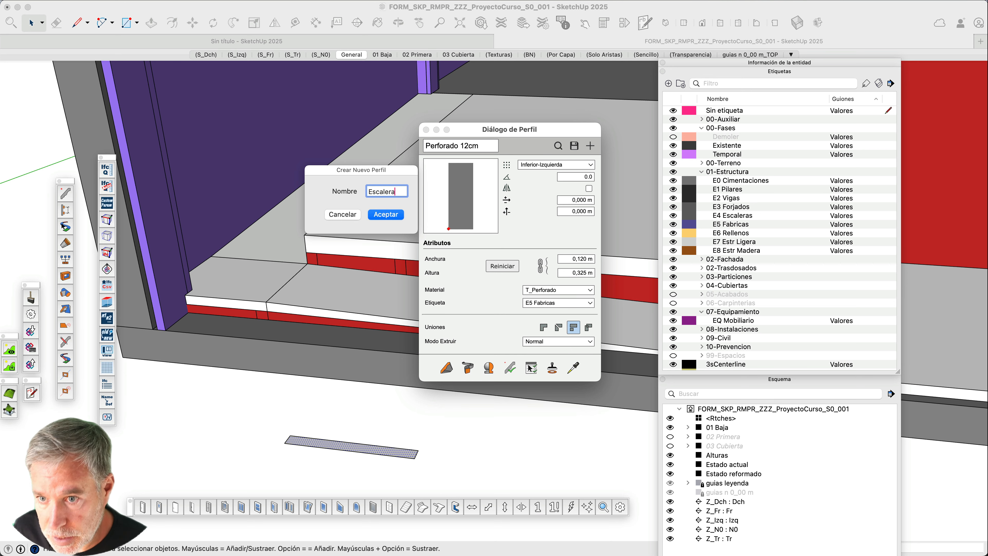
click(391, 216)
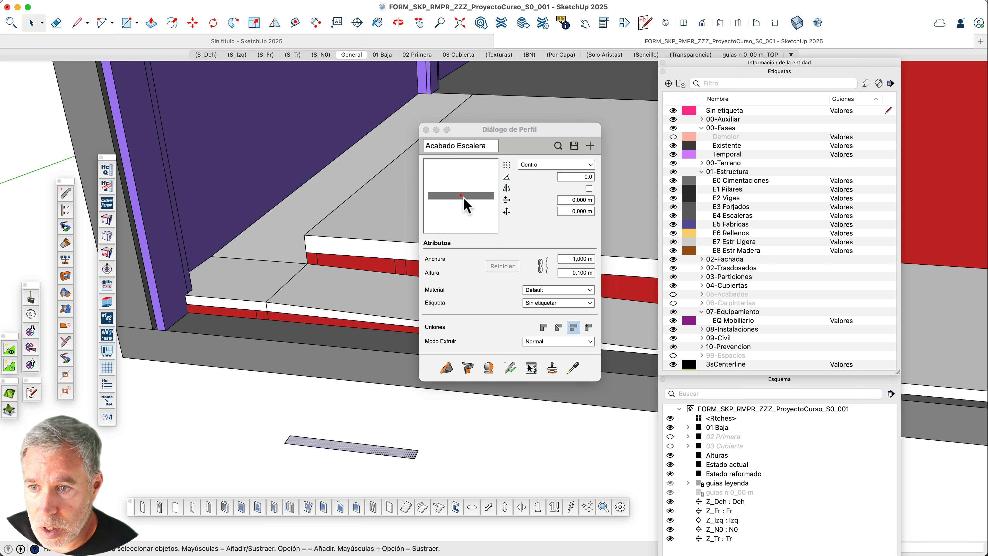
Set the Acabado Escalera profile's placement point to Inferior-Derecha and its tag to A2f Suelo laminado
click(591, 165)
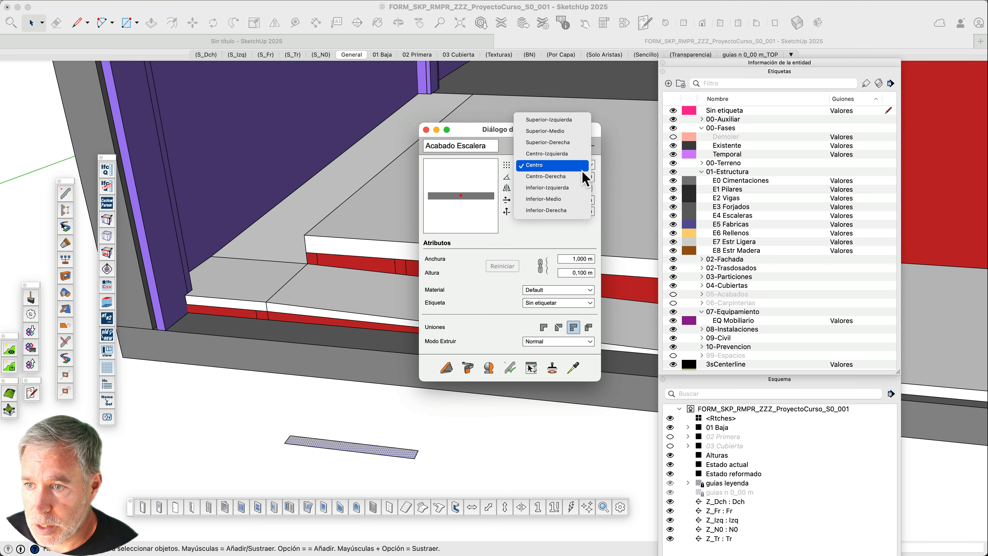
click(552, 211)
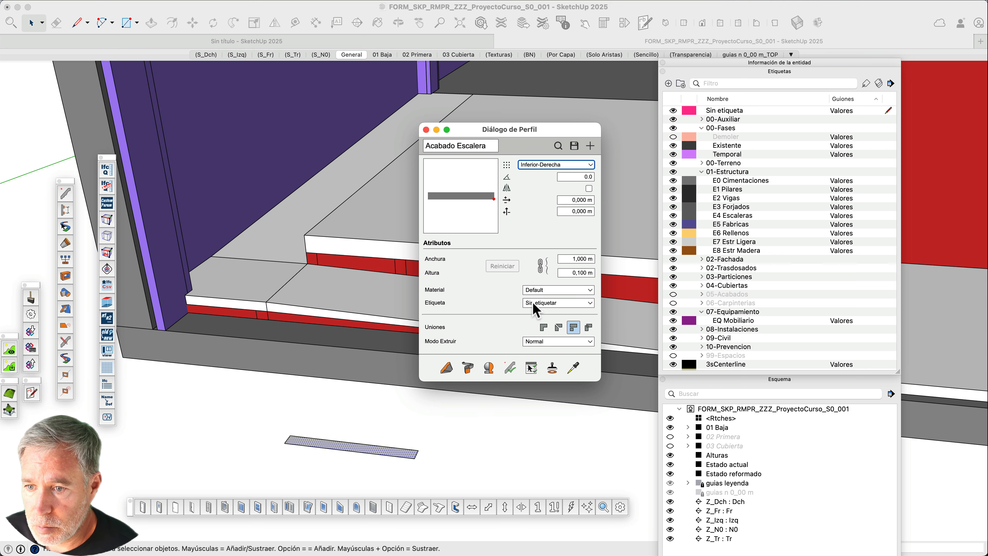
click(589, 303)
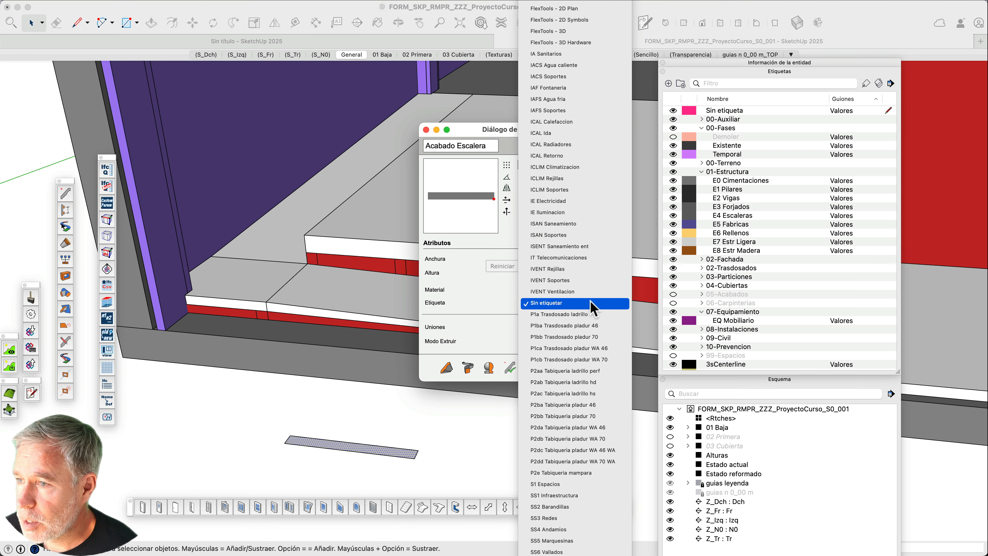
scroll(591, 301, down, 3)
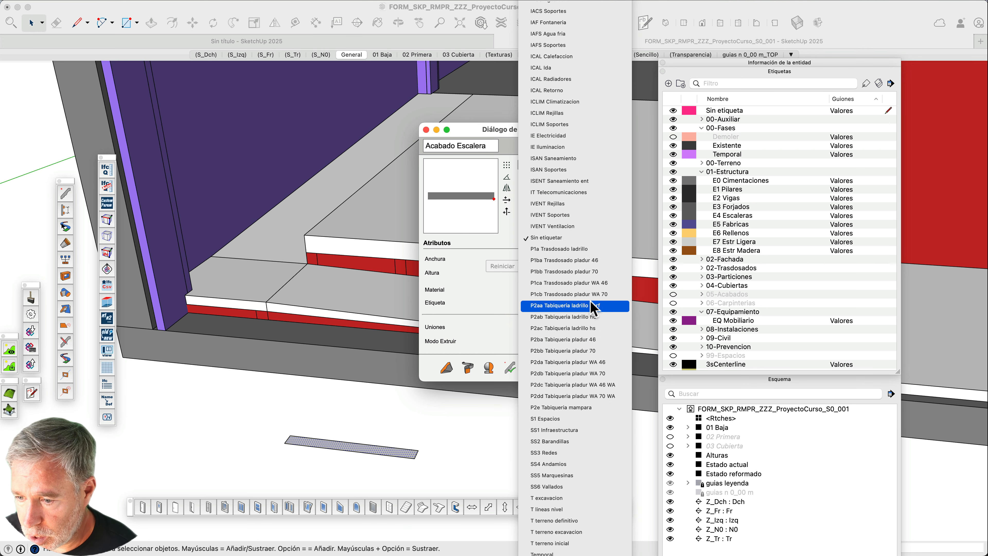
scroll(593, 308, up, 15)
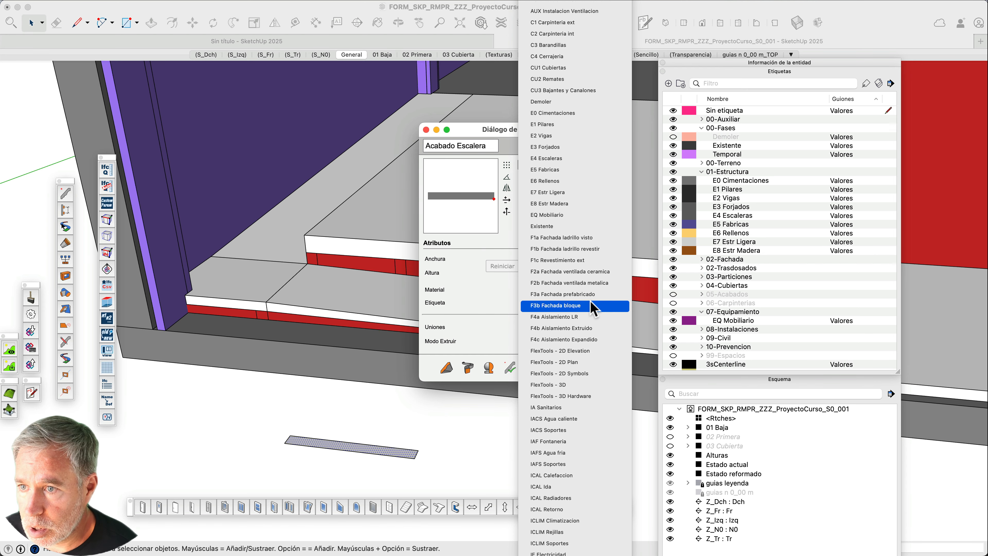
scroll(594, 308, up, 5)
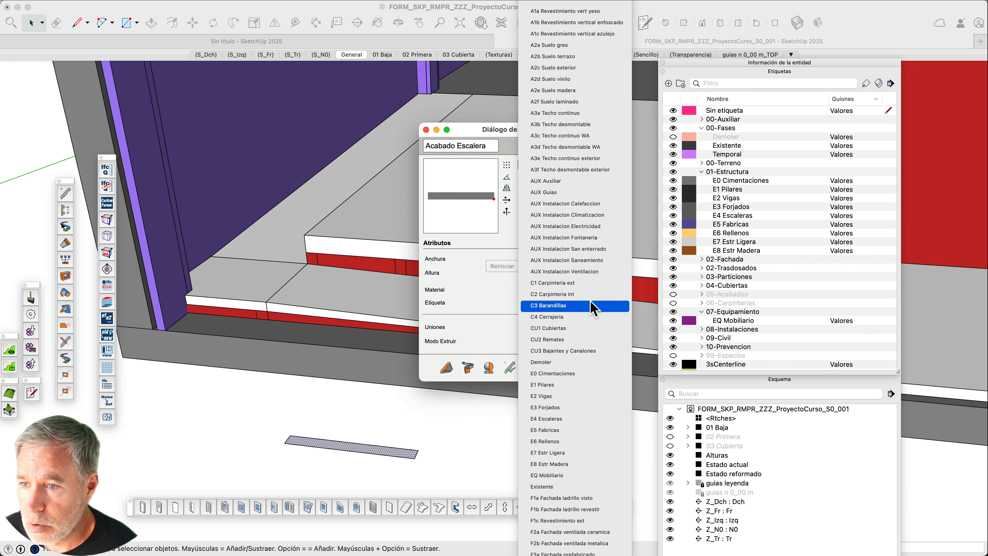
scroll(593, 308, up, 2)
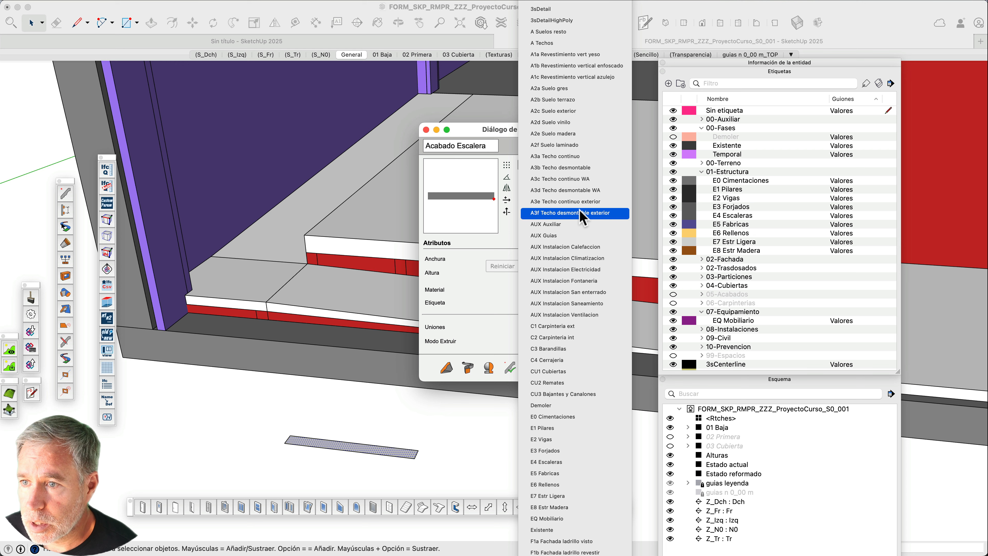
click(574, 148)
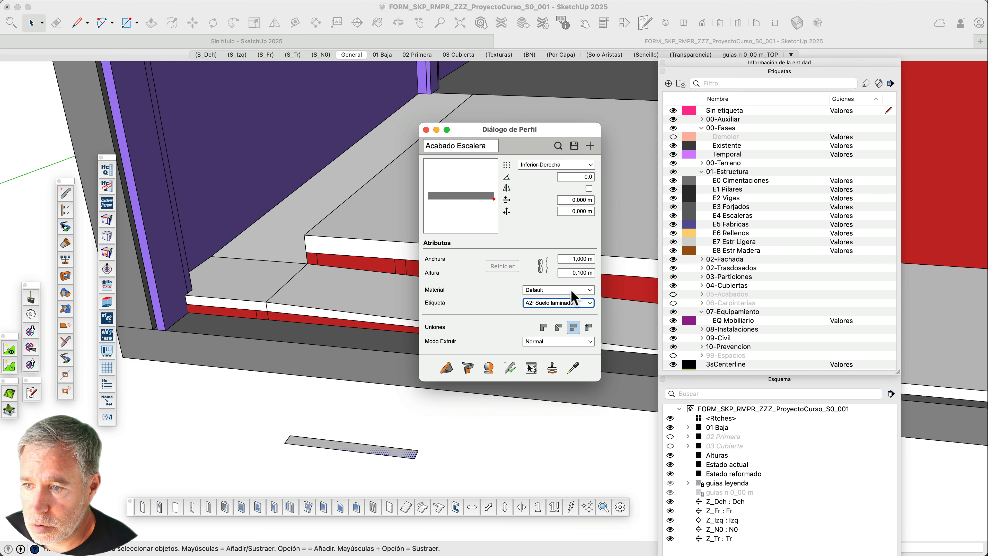
Set the Acabado Escalera profile's material to Laminado1
click(589, 290)
scroll(591, 302, down, 10)
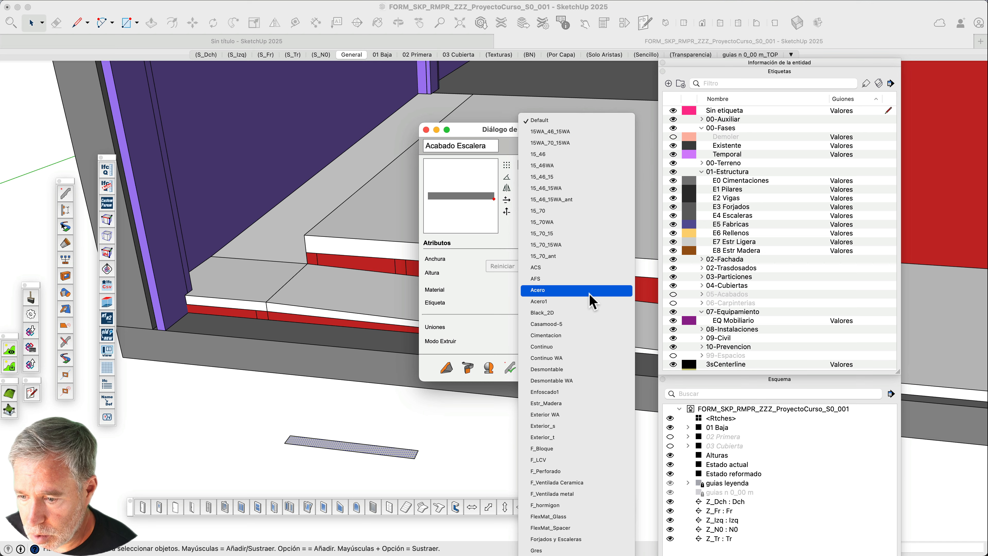
scroll(589, 293, down, 5)
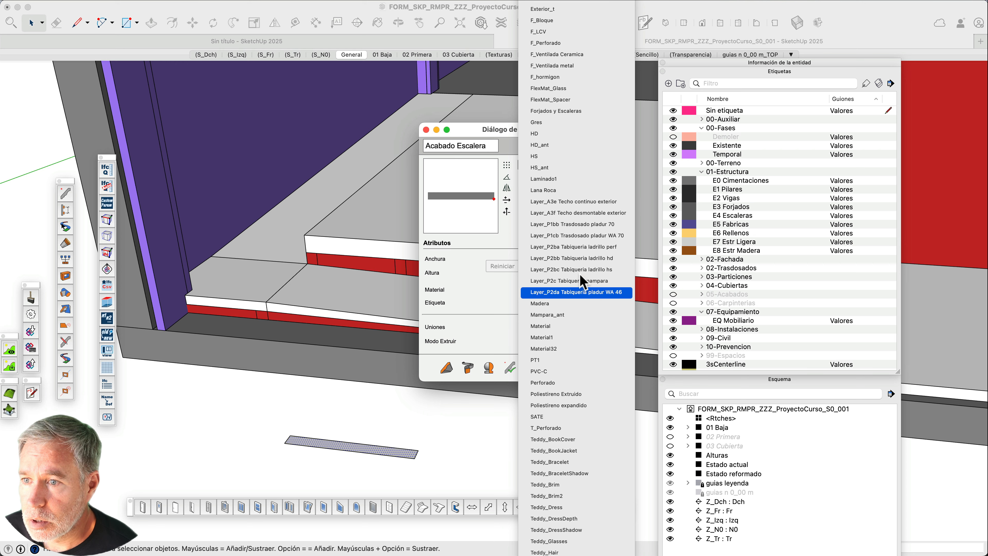
click(568, 180)
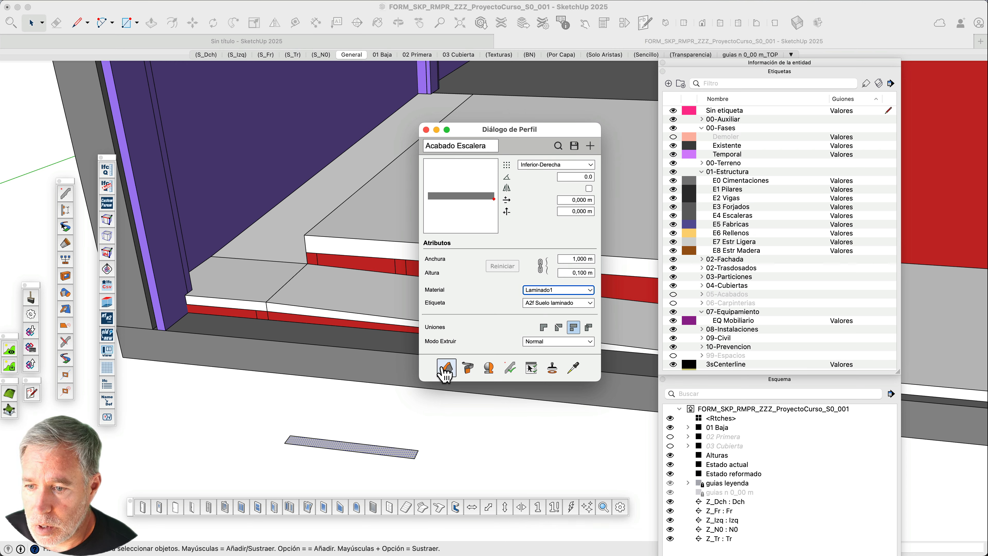
Extrude the Acabado Escalera profile along the base of the raised slab's front bricks, from the red wall to the slab's far corner
click(309, 353)
scroll(309, 353, down, 10)
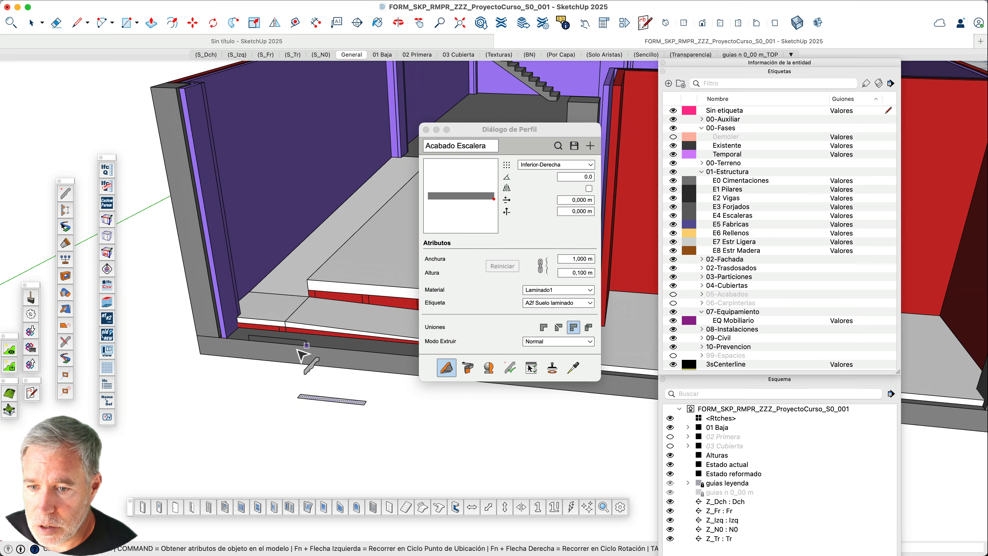
scroll(318, 352, up, 8)
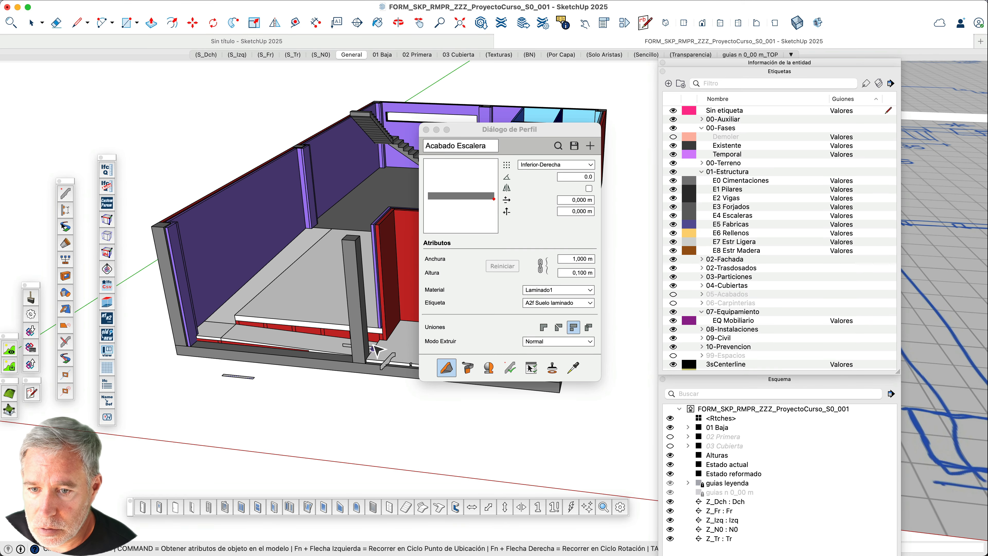
middle_drag(387, 349, 426, 418)
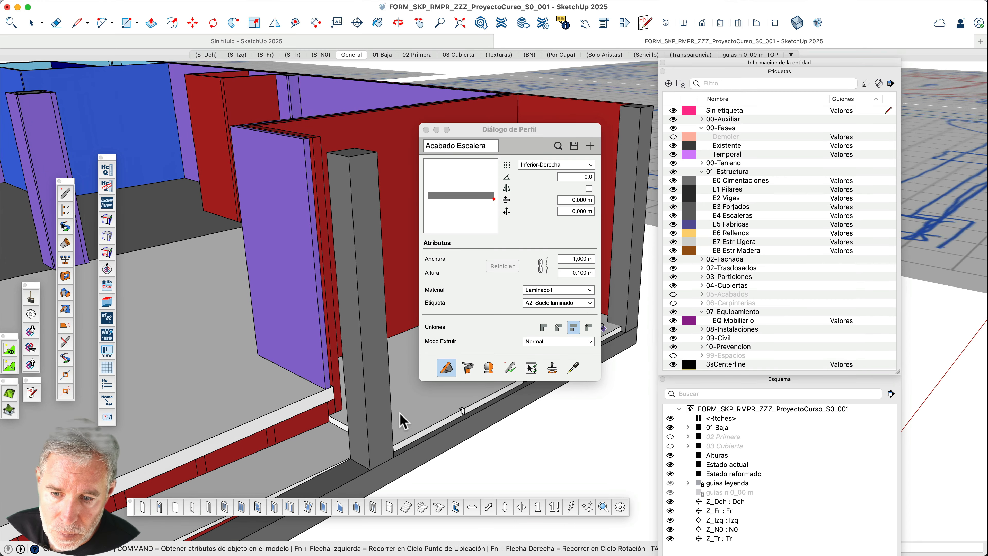
scroll(331, 421, up, 5)
click(330, 426)
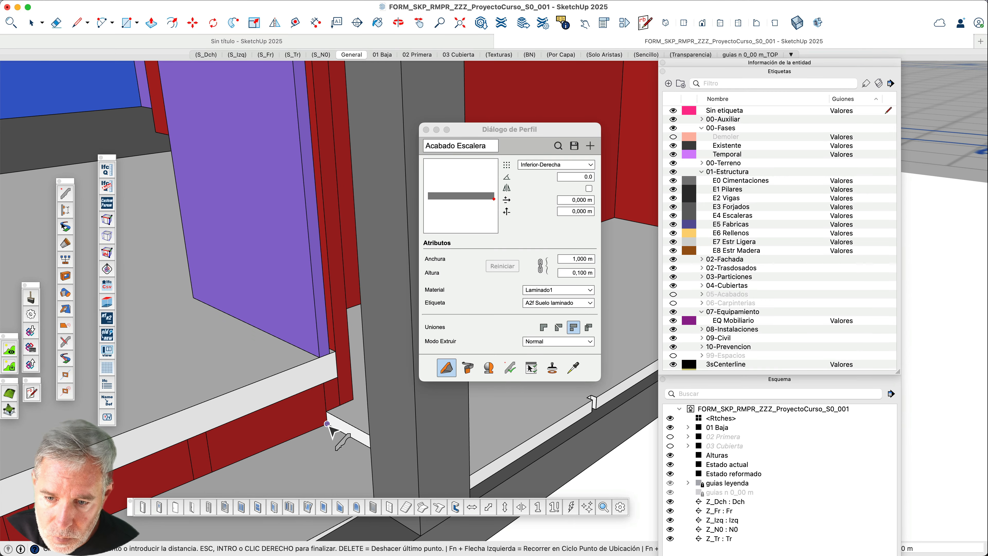
scroll(421, 407, down, 5)
scroll(475, 413, down, 10)
middle_drag(546, 411, 308, 356)
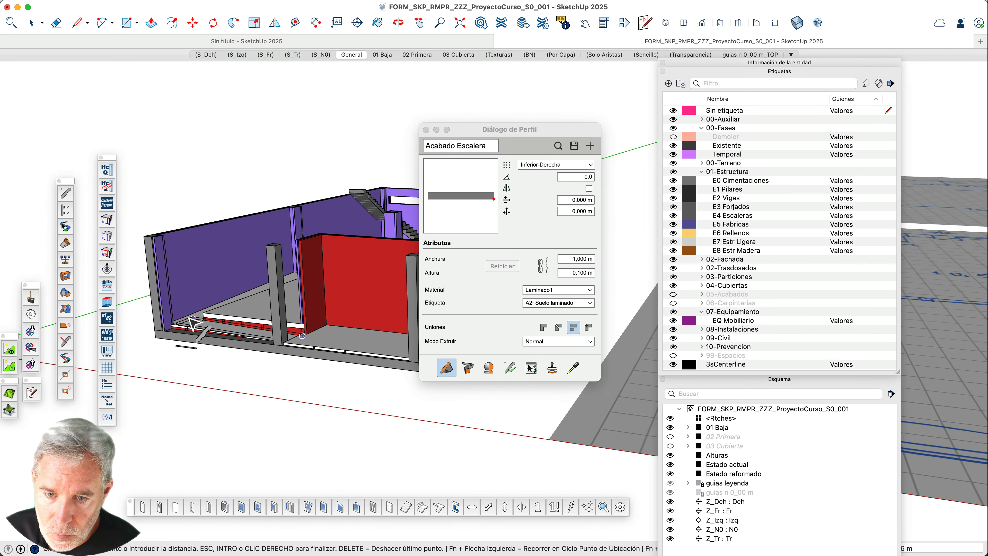
scroll(188, 317, up, 5)
scroll(190, 315, up, 6)
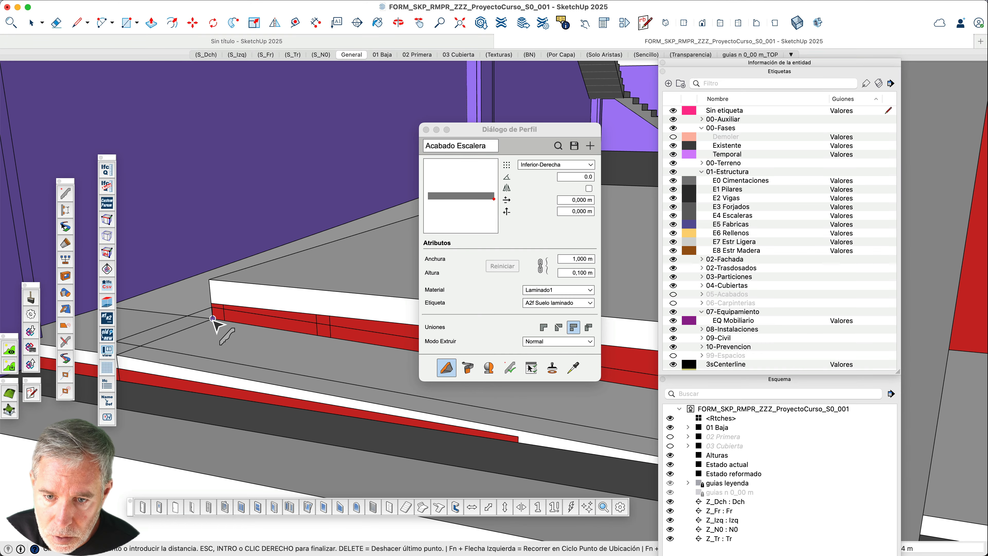
click(213, 318)
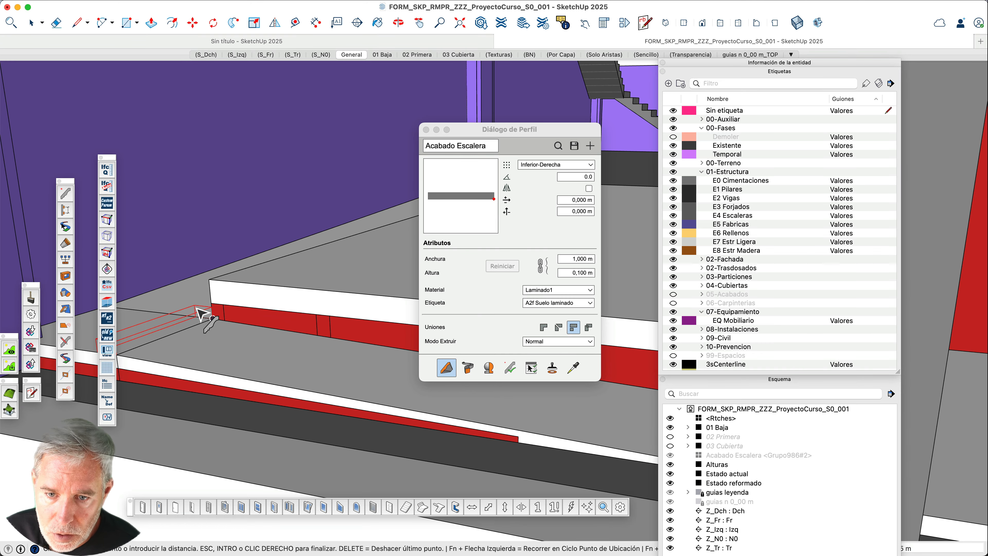
key(Return)
Extrude the Acabado Escalera profile along the raised slab's side, from its front corner to its rear corner beside the dark grey floor
middle_drag(199, 313, 605, 364)
scroll(402, 418, down, 8)
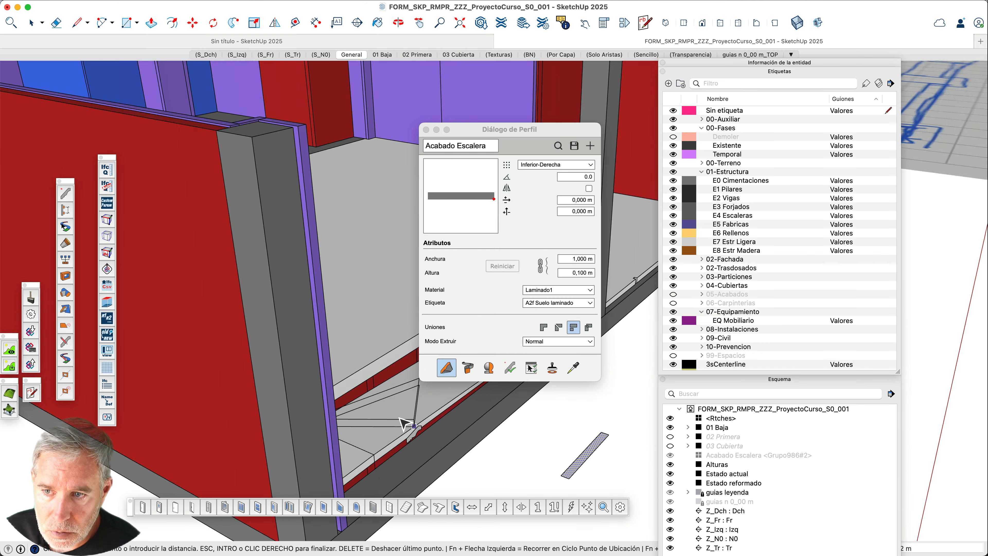
scroll(362, 409, up, 10)
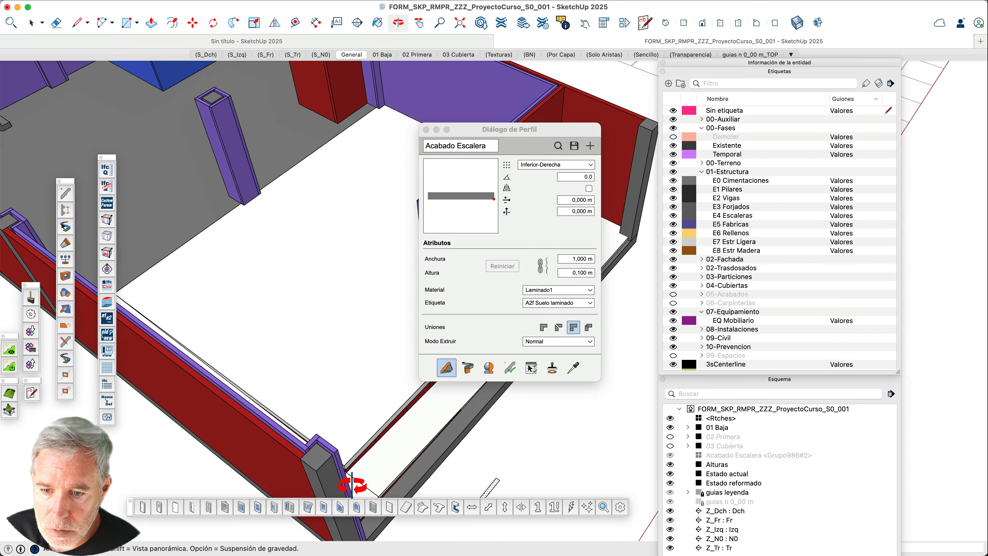
scroll(137, 212, up, 6)
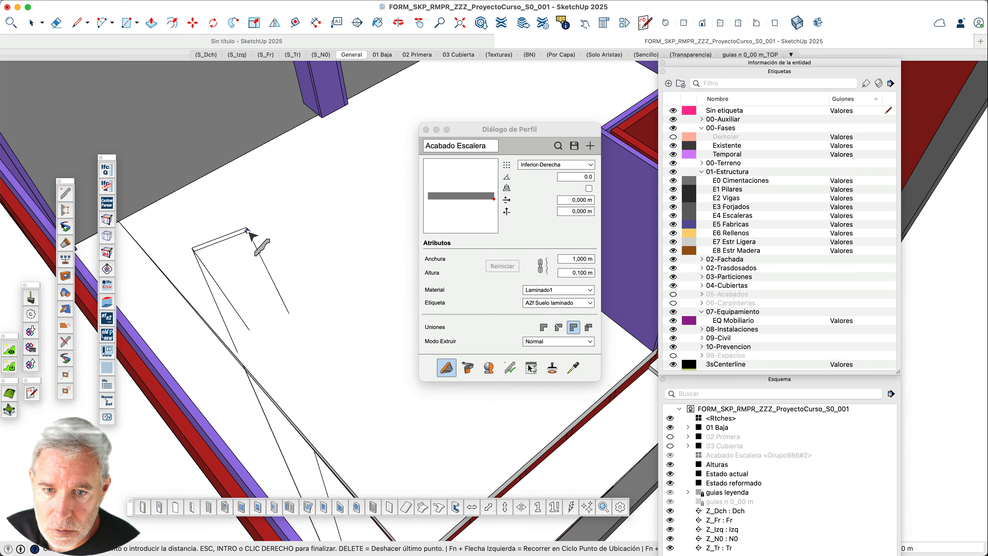
click(146, 225)
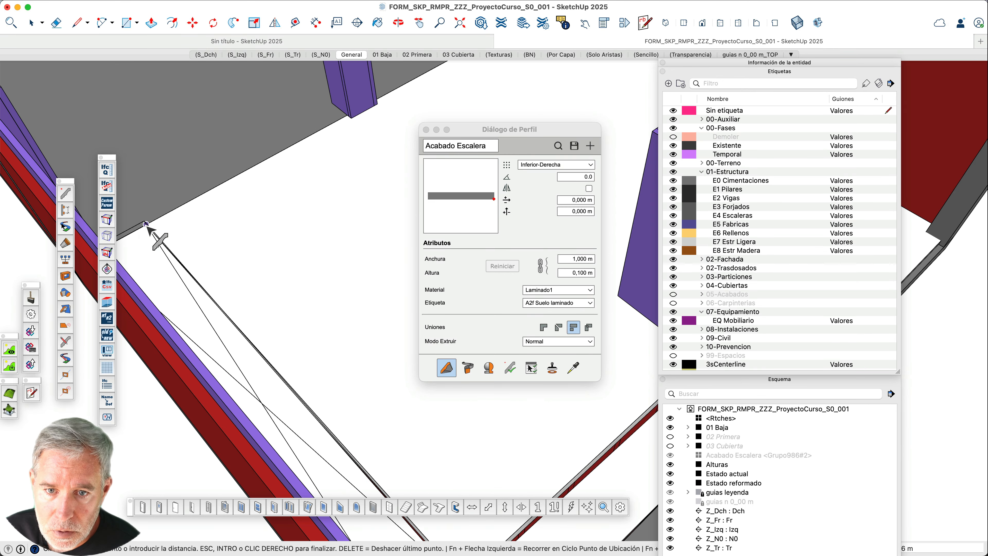
key(Escape)
key(space)
scroll(259, 206, down, 5)
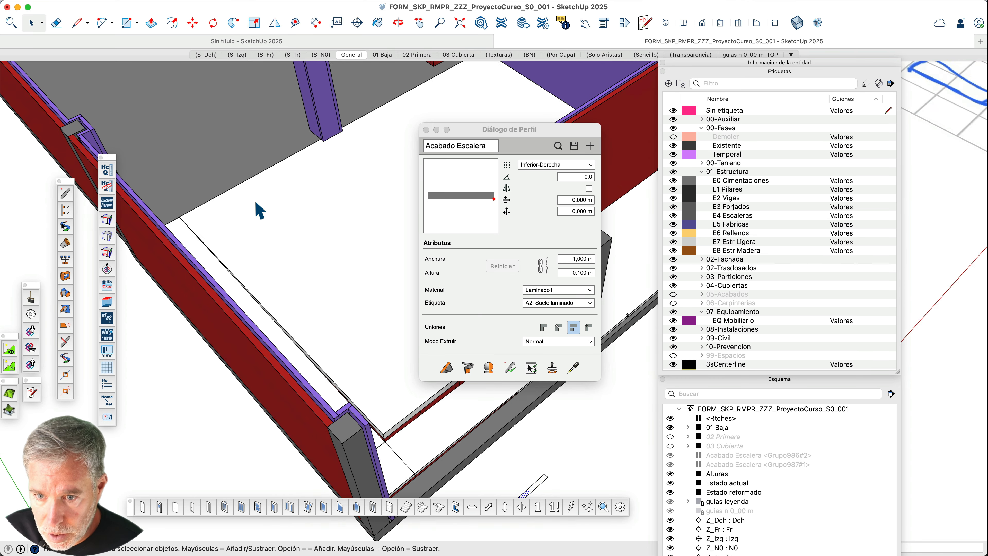
Make the 05-Acabados tag folder visible and inspect the uncovered corner between the two laminate strips
middle_drag(322, 285, 132, 230)
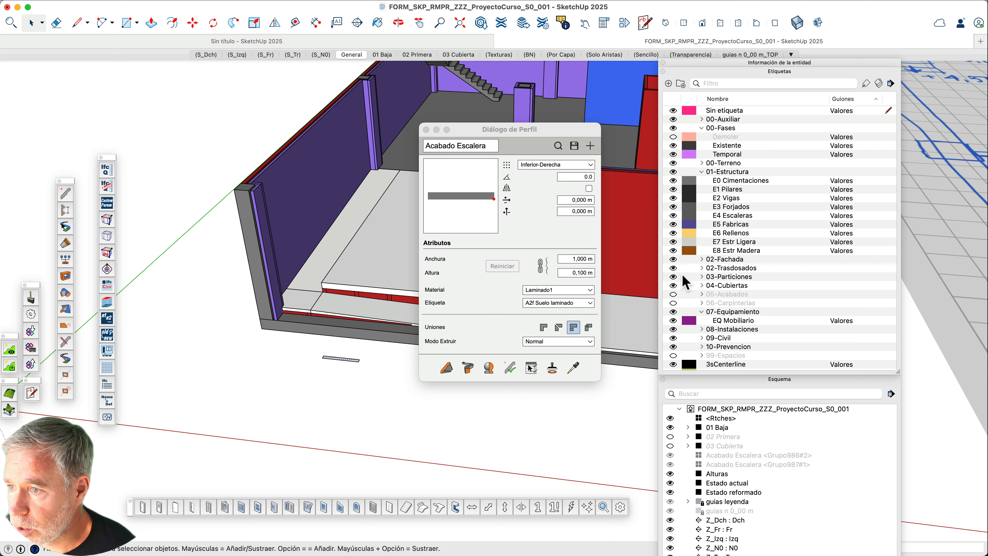
click(674, 294)
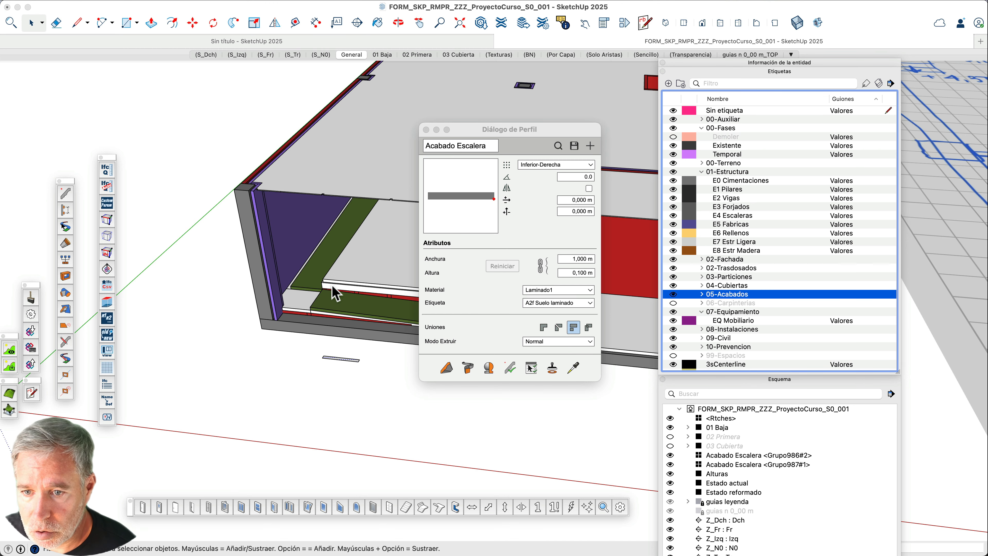
scroll(335, 294, up, 8)
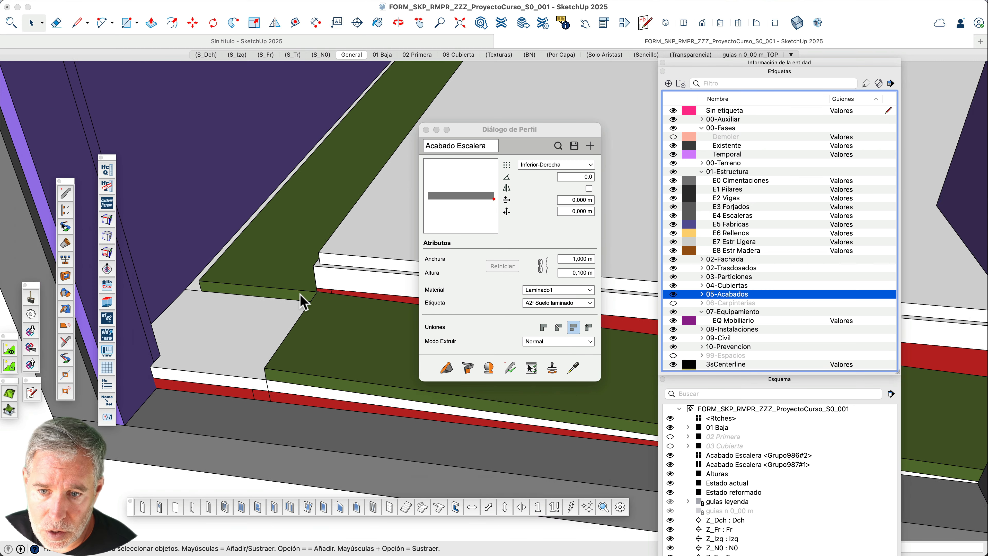
scroll(304, 303, up, 2)
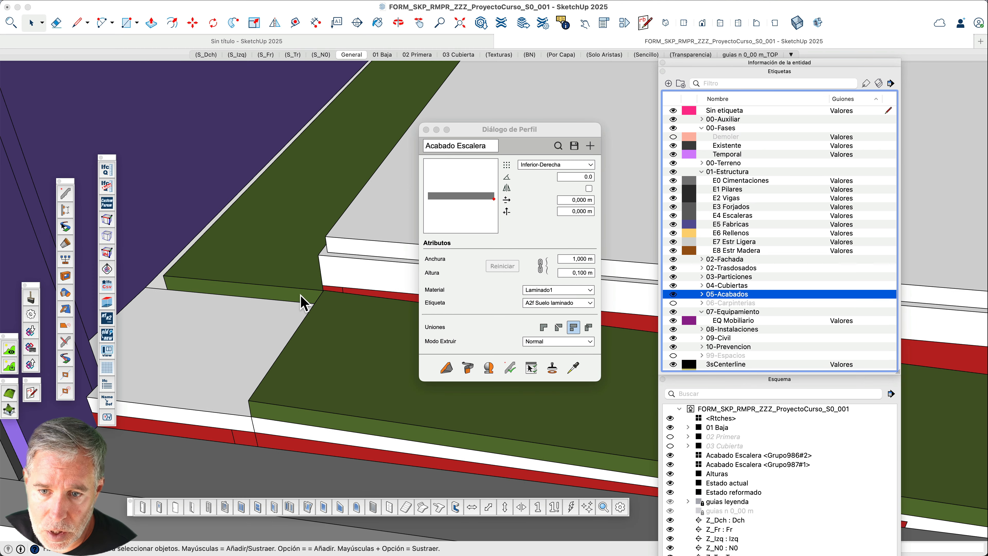
Extrude an Acabado Escalera piece across the uncovered front corner, from the raised slab's corner to the side strip's outer corner
click(446, 367)
click(250, 400)
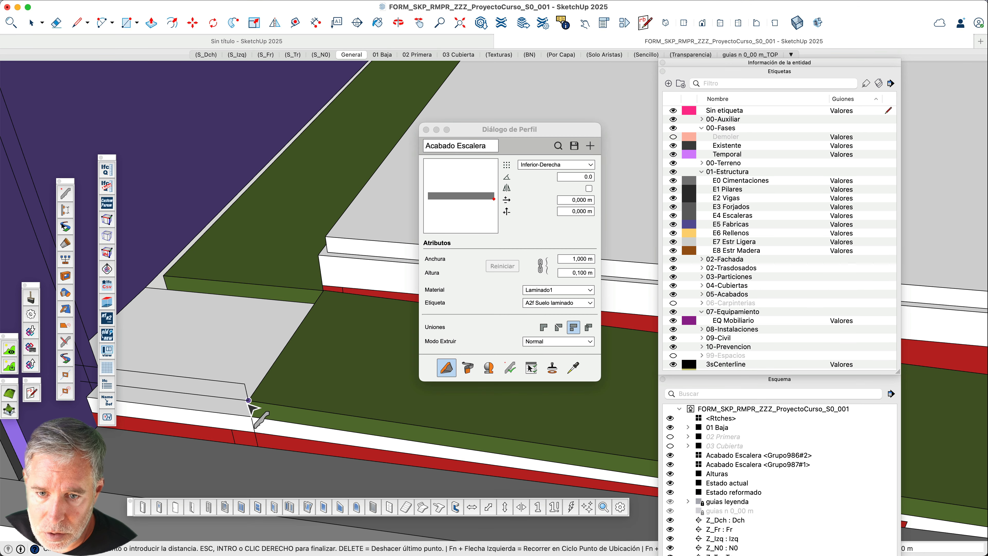
key(Escape)
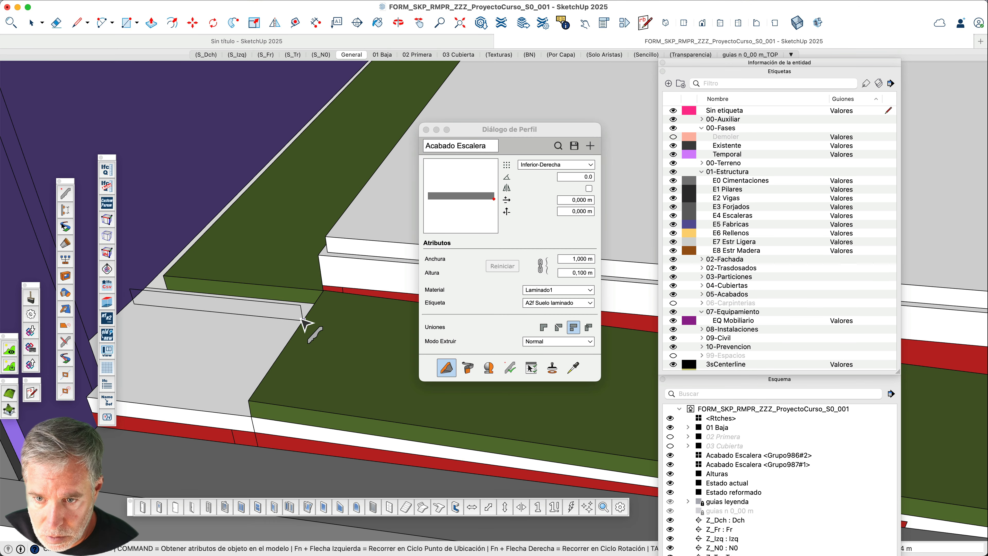
click(324, 289)
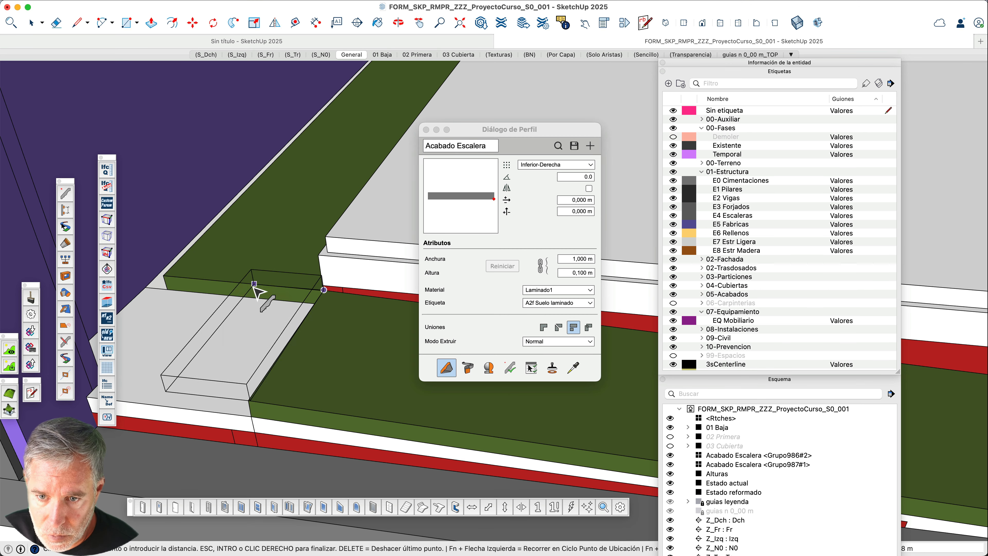
click(164, 276)
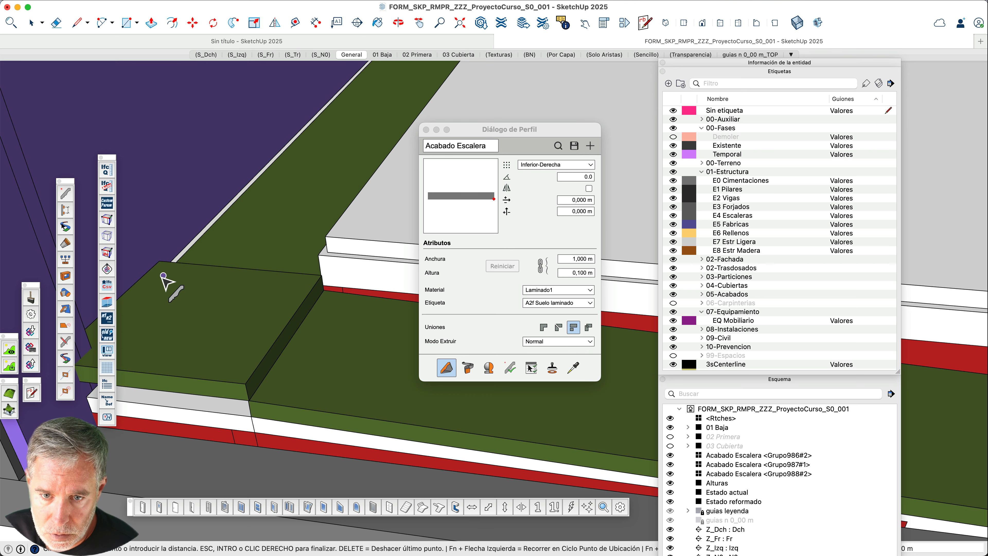
key(space)
scroll(332, 300, down, 3)
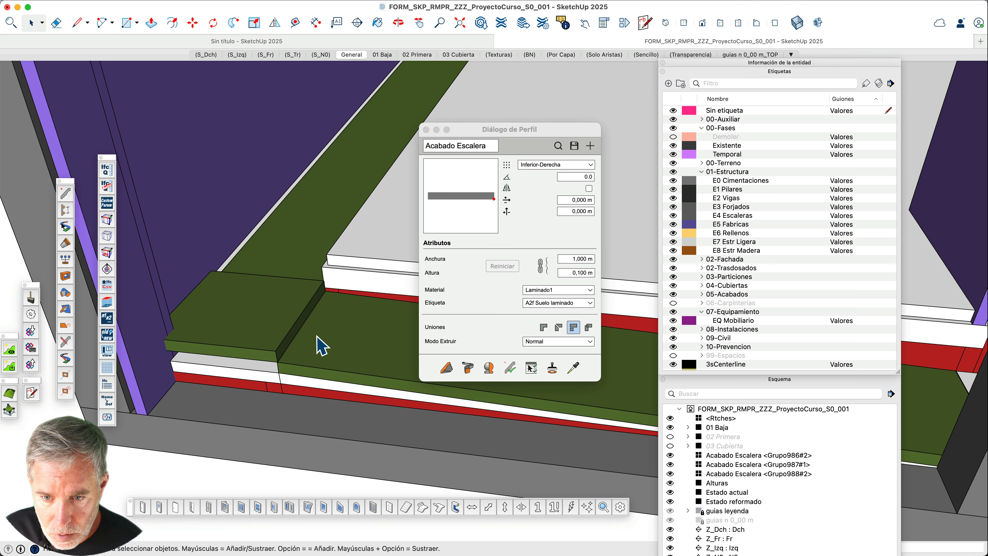
Move the corner laminate piece down by its own thickness, aligning its upper corner with the front strip's upper edge
click(298, 319)
scroll(272, 355, up, 3)
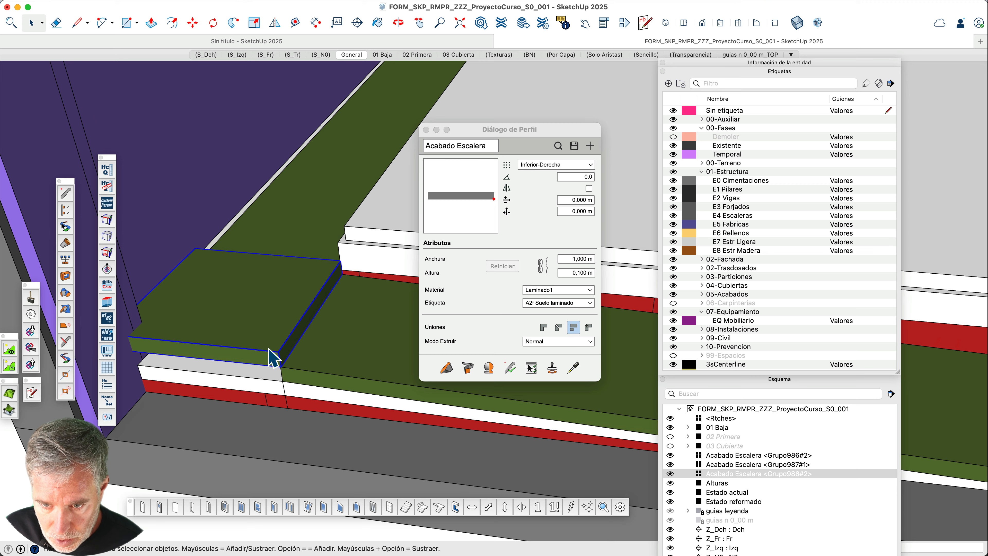
key(m)
scroll(293, 348, up, 2)
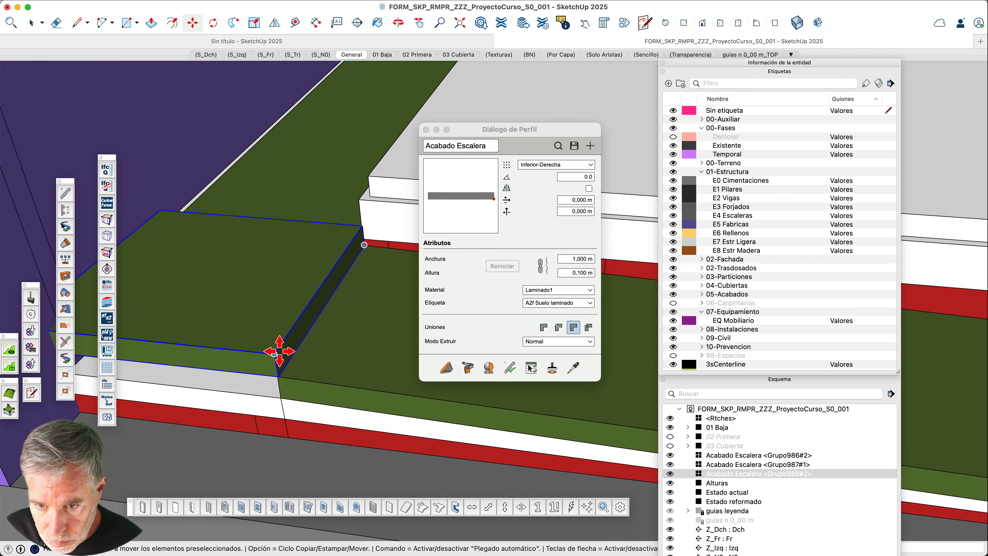
click(274, 353)
click(276, 375)
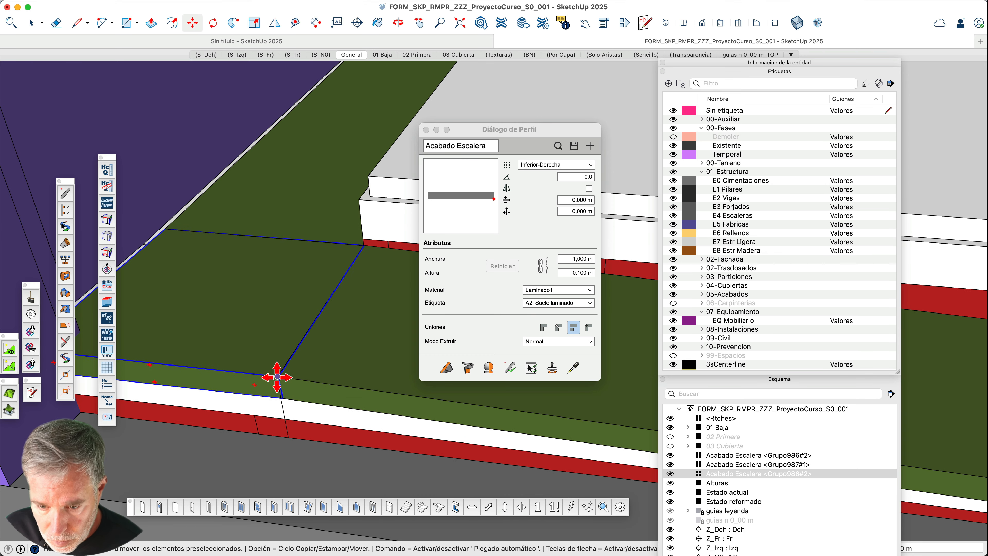
key(space)
scroll(350, 362, down, 2)
scroll(338, 308, down, 1)
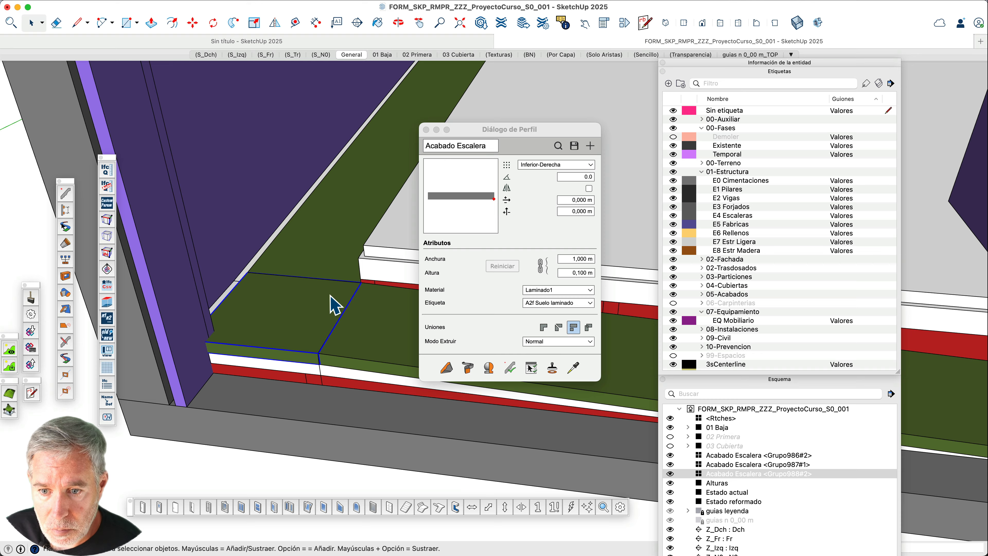
scroll(332, 306, down, 1)
Examine how the corner piece and the side strip meet the purple wall lining
click(166, 384)
middle_drag(300, 295, 400, 339)
middle_drag(327, 332, 188, 323)
scroll(285, 354, down, 3)
middle_drag(340, 300, 228, 300)
scroll(314, 296, up, 3)
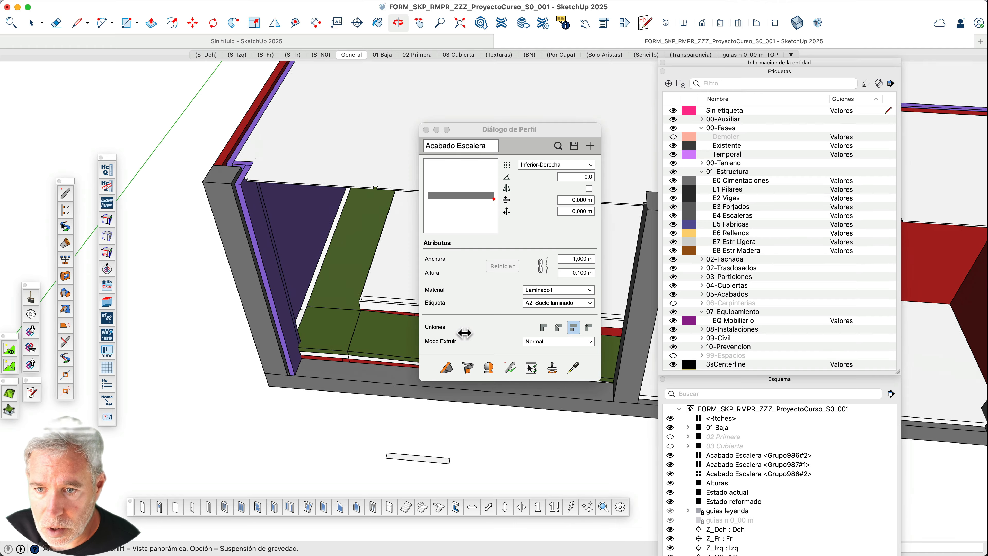
scroll(318, 291, up, 3)
scroll(319, 291, up, 5)
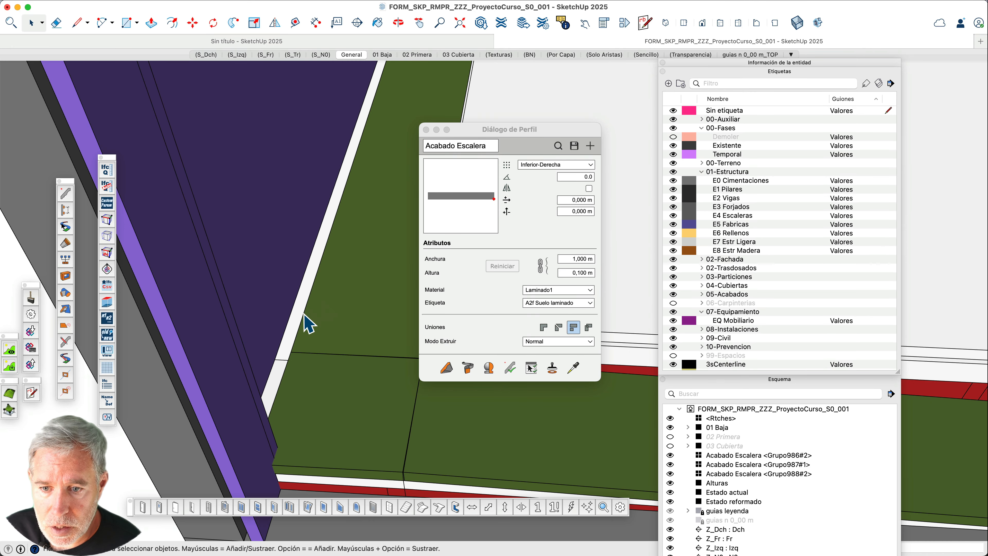
scroll(304, 325, up, 3)
middle_drag(319, 323, 231, 284)
Extend the end of the corner laminate piece up to the face of the purple wall lining
click(322, 383)
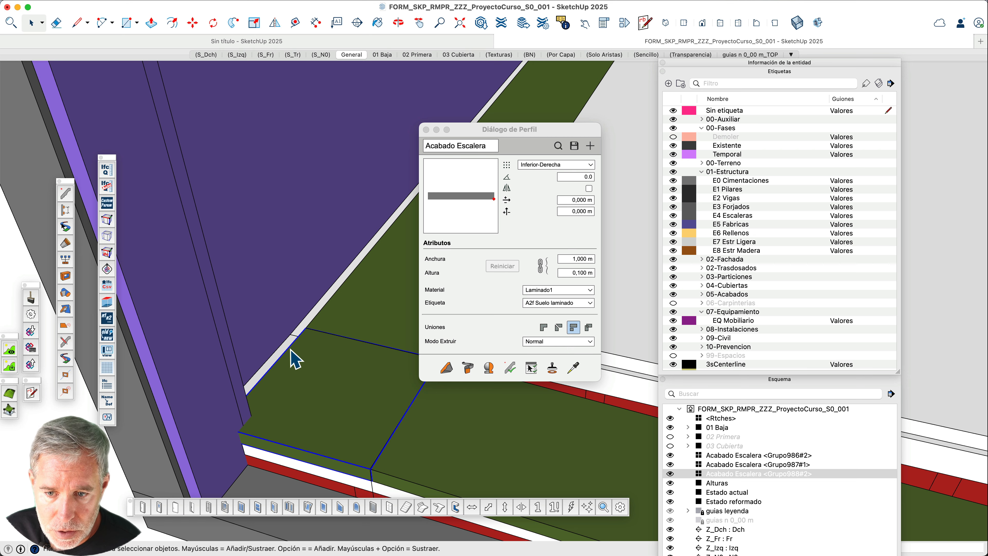
key(shift+p)
click(296, 359)
middle_drag(298, 359, 281, 353)
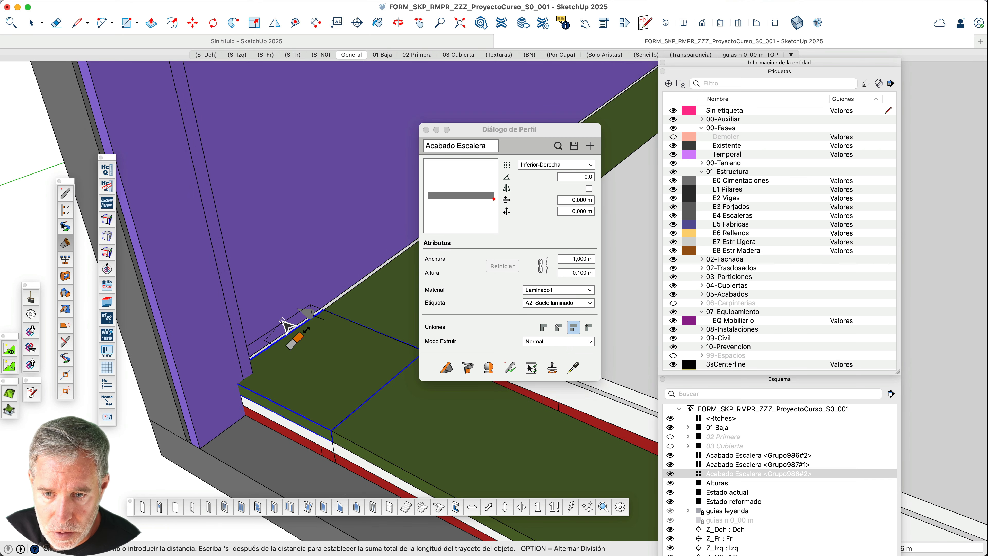
click(283, 318)
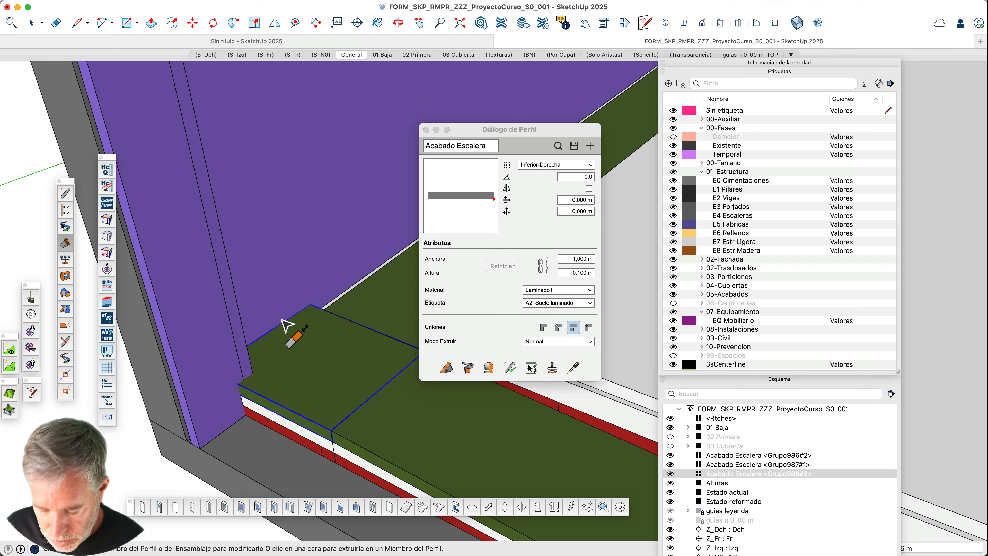
key(space)
middle_drag(331, 342, 372, 347)
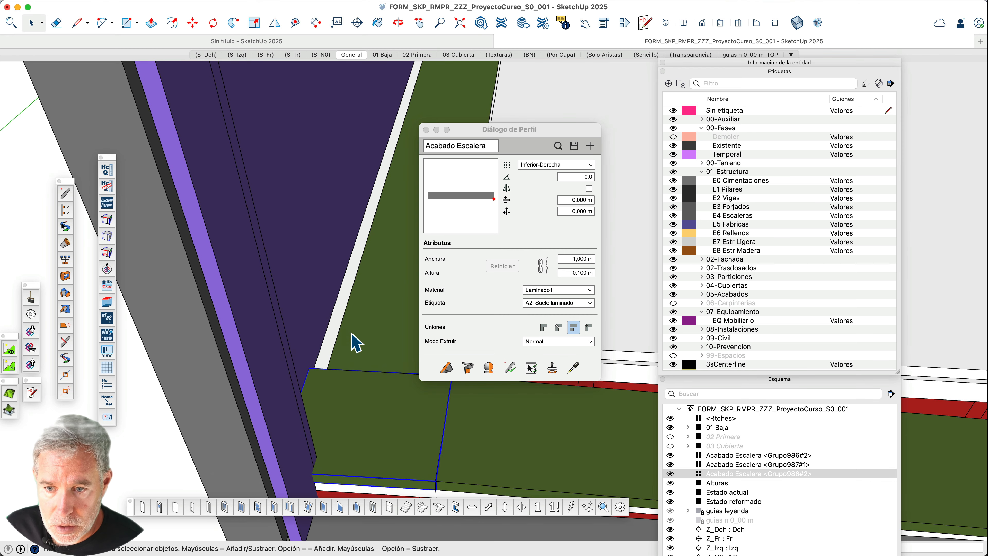
Expand the 05-Acabados folder and hide the six ceiling tags from A3a Techo continuo to A3f Techo desmontable exterior
click(356, 343)
scroll(338, 342, down, 10)
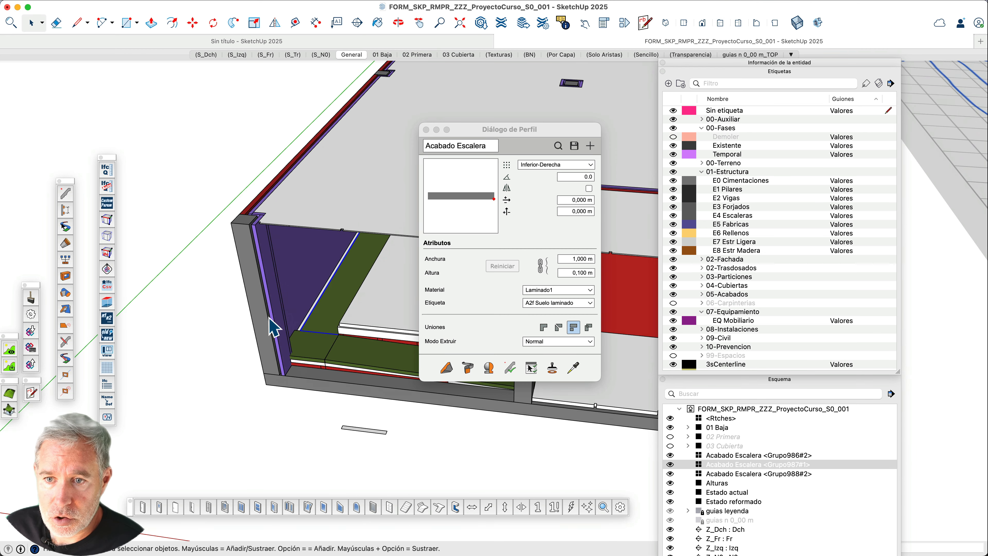
scroll(337, 287, up, 3)
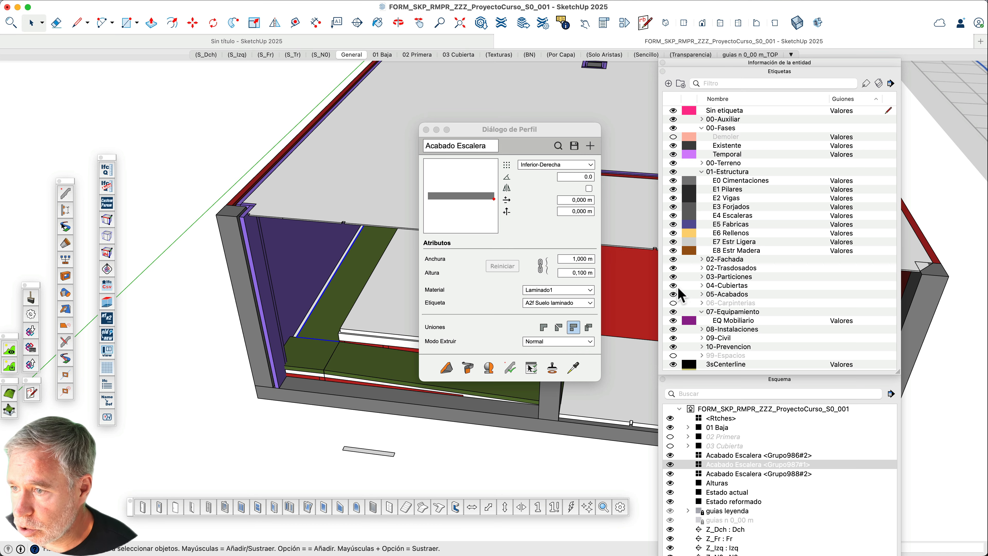
click(702, 294)
scroll(703, 307, down, 5)
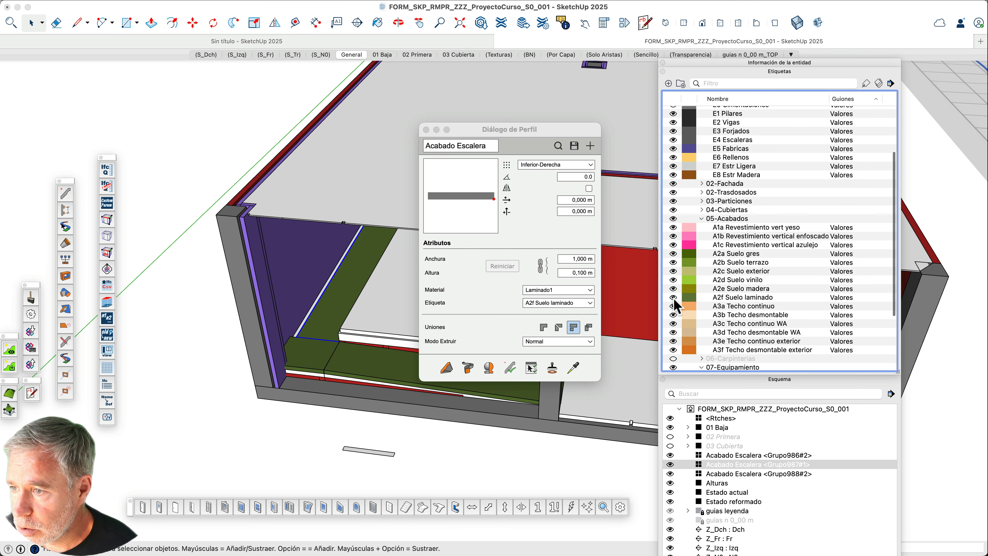
click(674, 306)
click(674, 315)
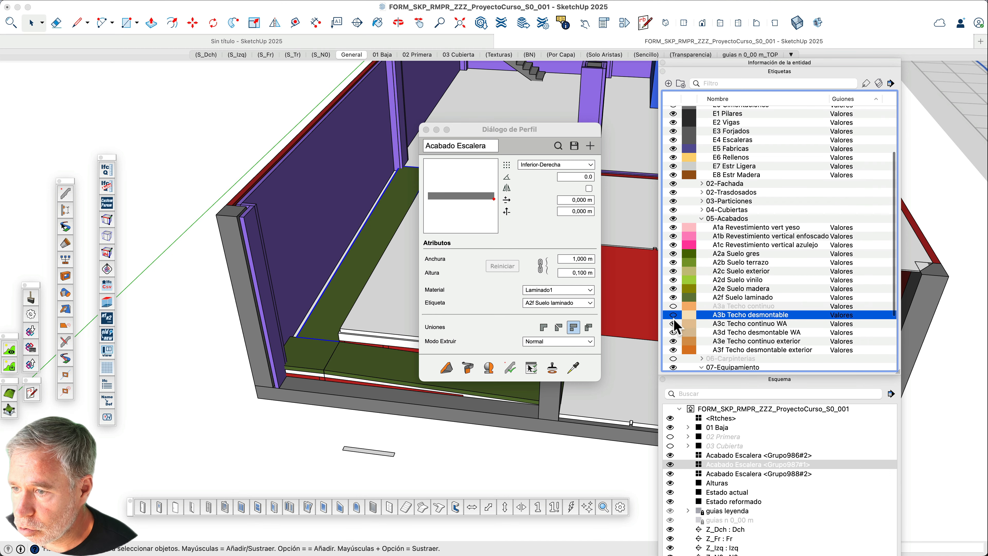
click(673, 324)
click(674, 333)
click(673, 341)
click(673, 350)
scroll(324, 346, down, 5)
scroll(366, 195, up, 5)
Measure the width from the side strip's inner corner to the purple wall lining, and select the side strip
scroll(389, 214, up, 5)
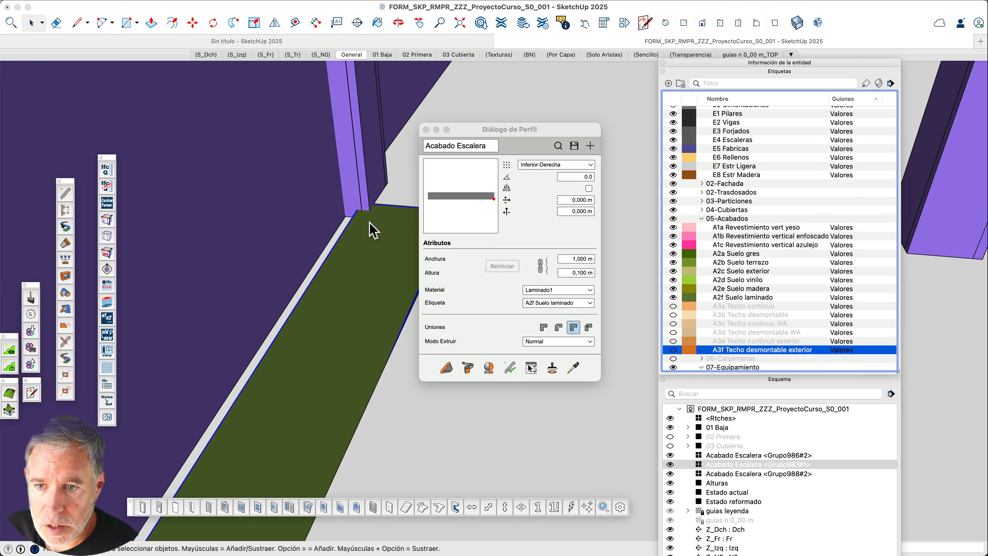
click(315, 23)
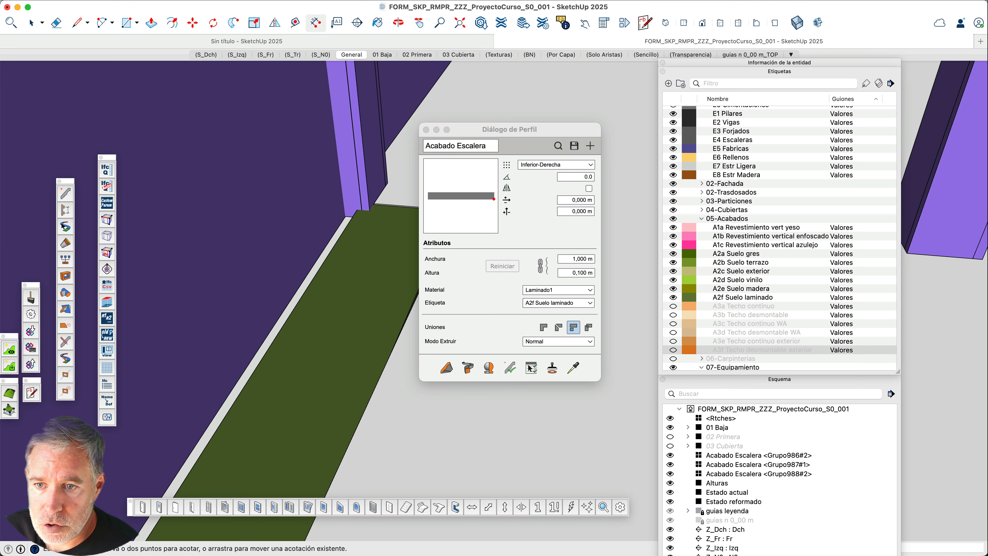
scroll(362, 171, up, 3)
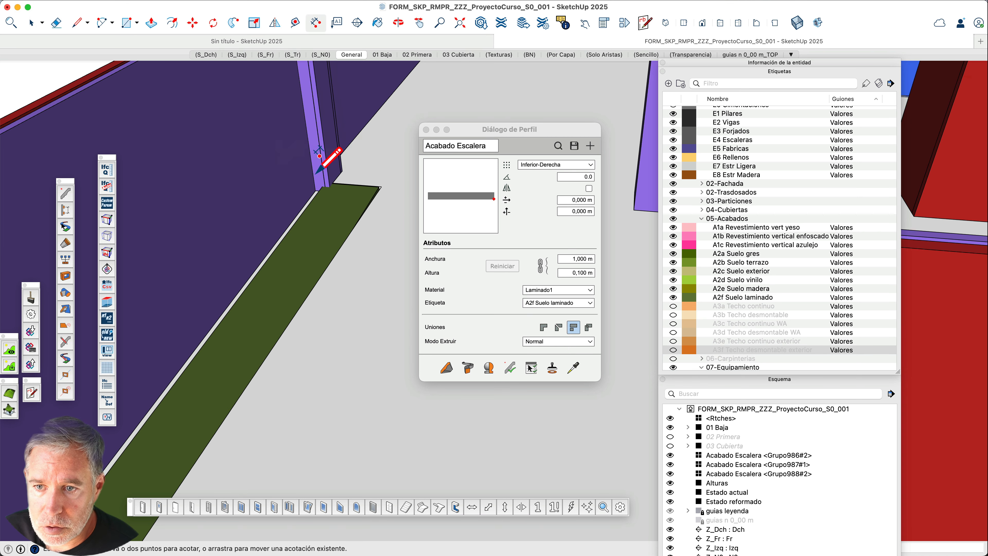
click(381, 187)
scroll(318, 192, up, 2)
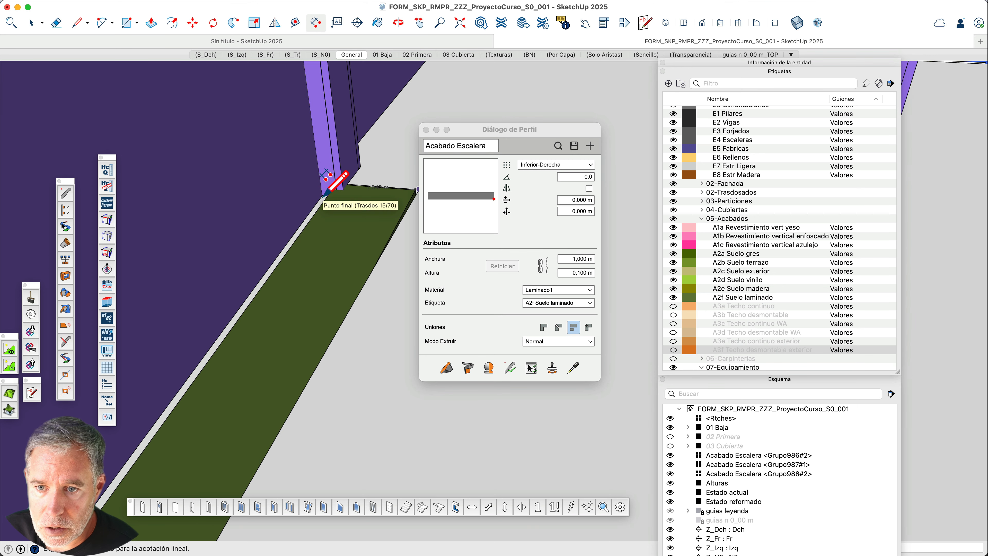
scroll(322, 193, up, 2)
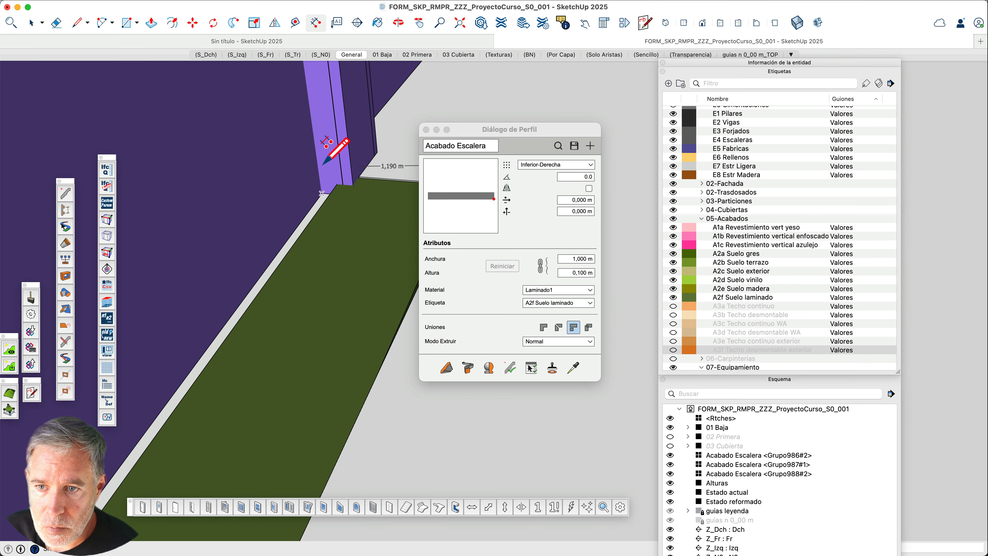
click(335, 171)
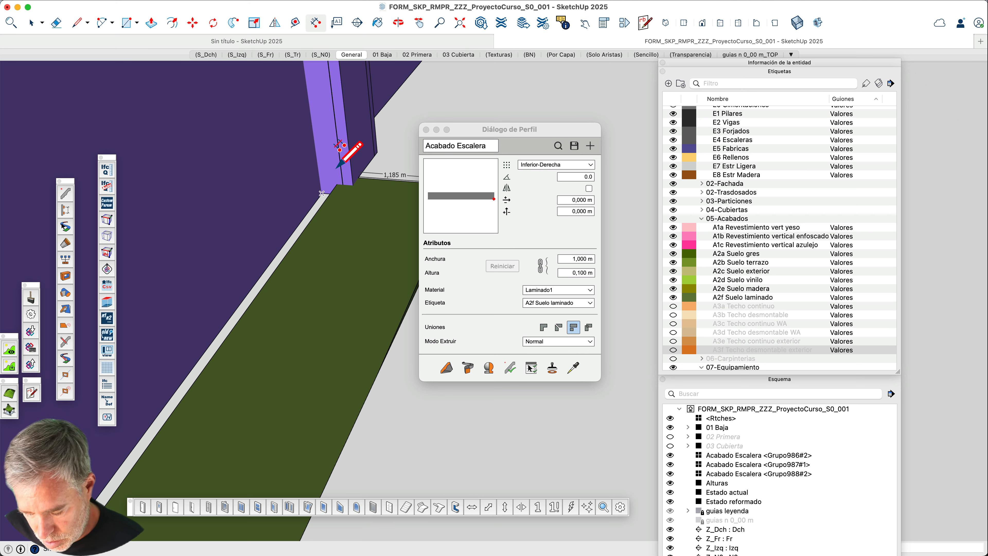
key(space)
click(365, 216)
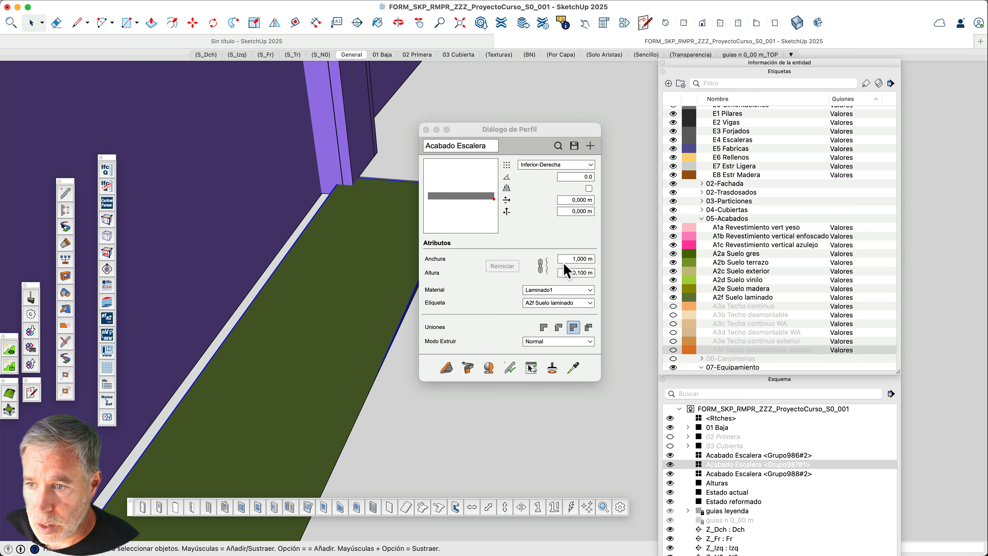
Set the side strip's profile width to 1,185 m and apply the change to the selected piece
click(540, 266)
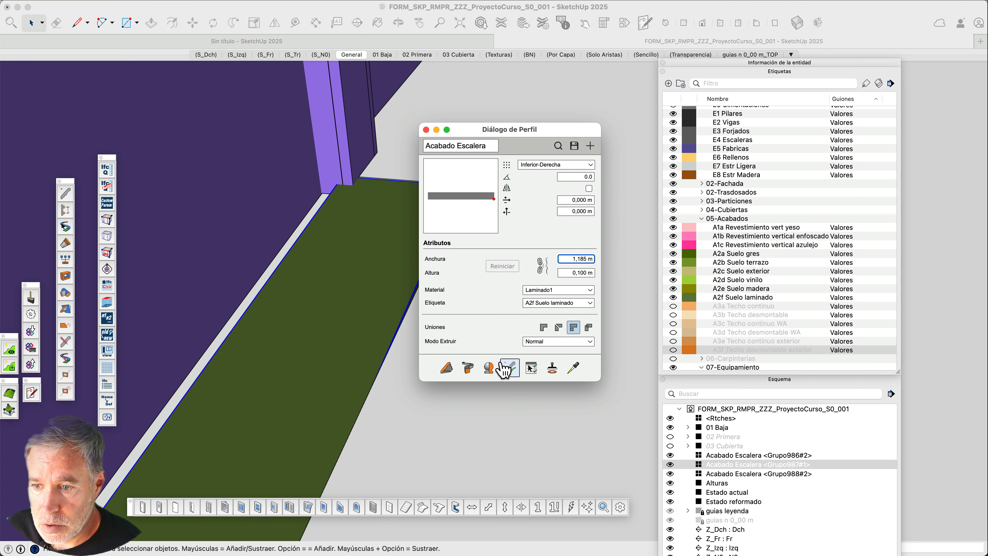
click(510, 367)
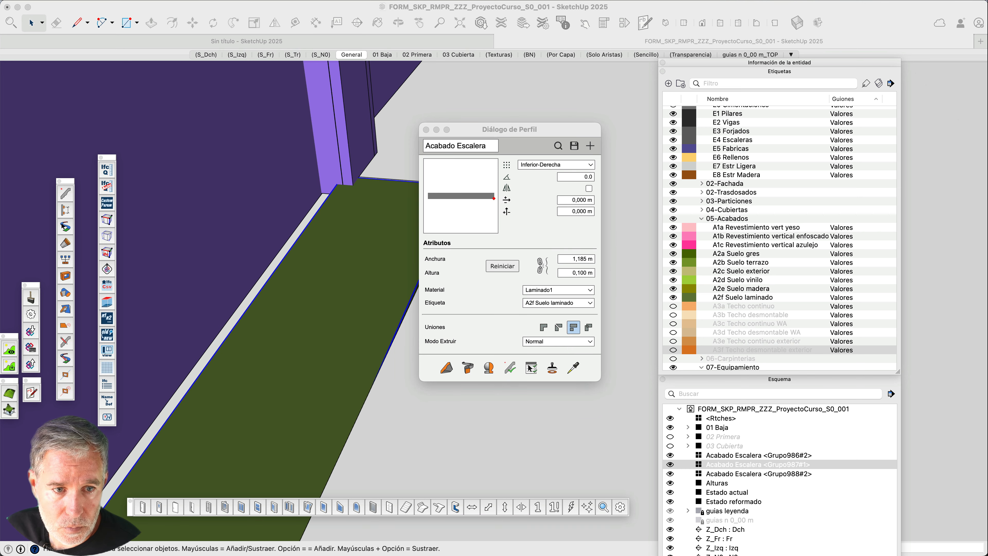
click(394, 217)
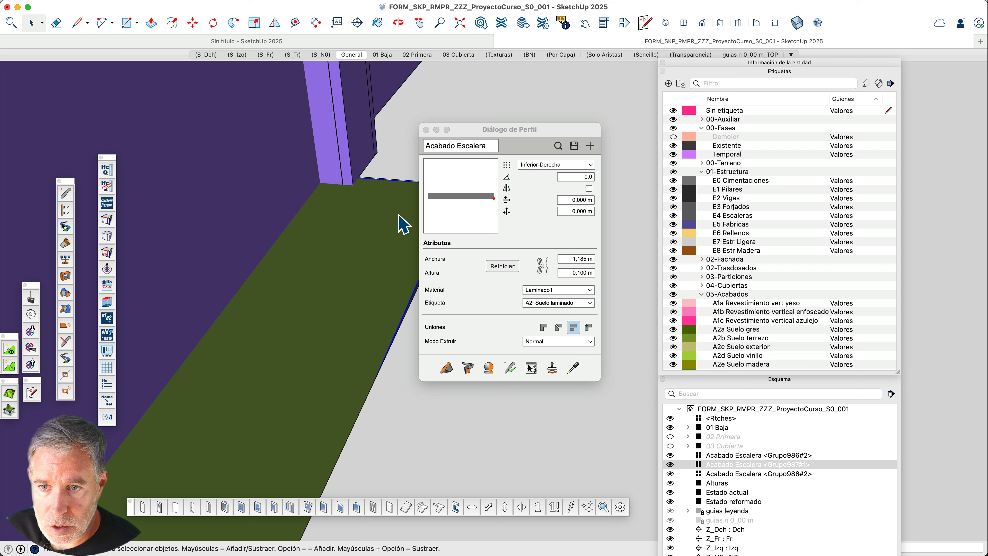
scroll(350, 216, down, 5)
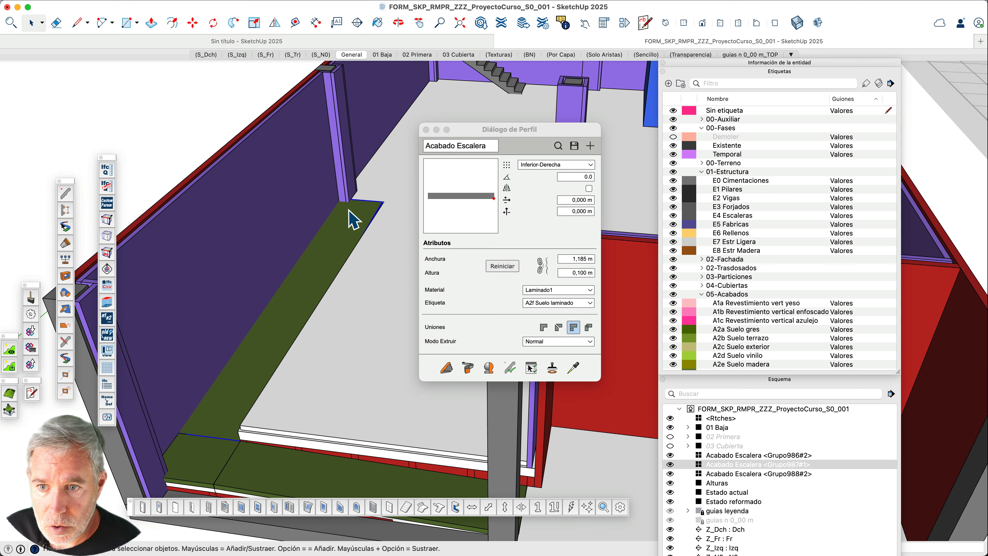
Move the side laminate strip so its far inner corner lands on the matching corner of the step beneath it
click(229, 102)
scroll(397, 221, up, 5)
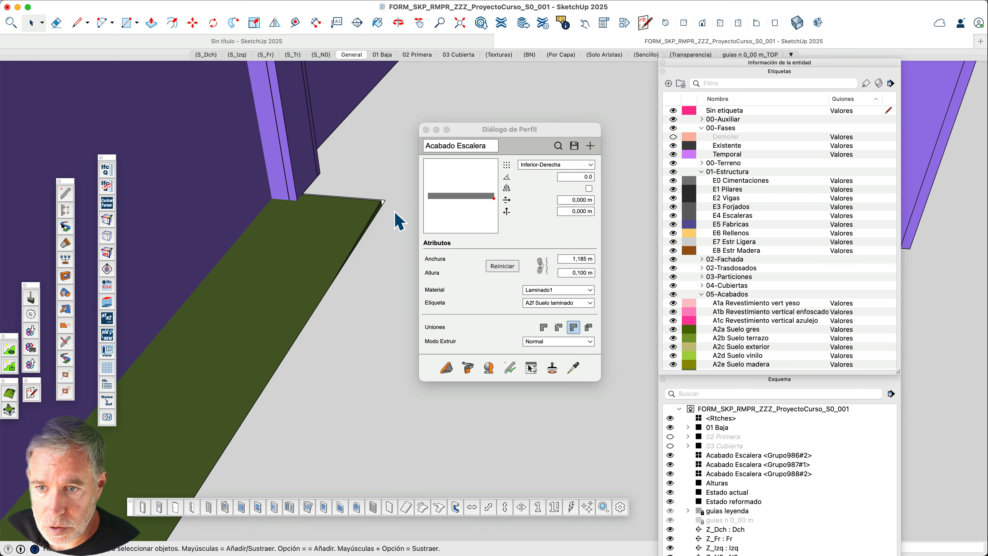
middle_drag(397, 221, 359, 227)
scroll(364, 236, down, 2)
click(355, 194)
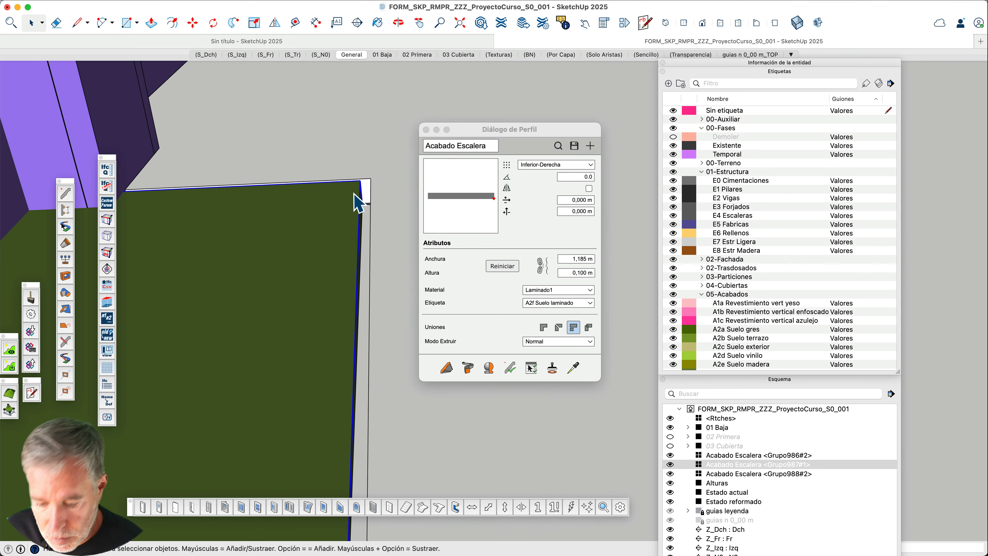
key(m)
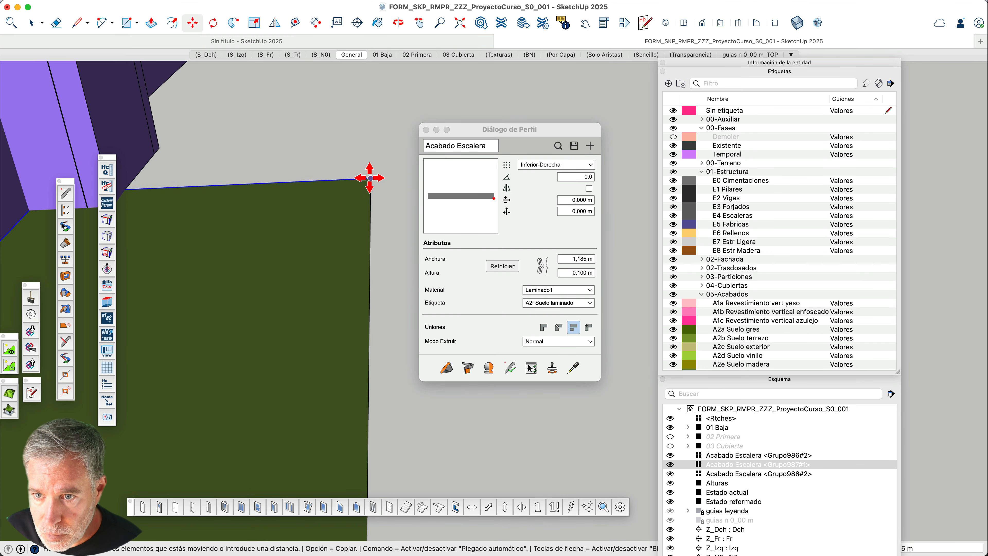
click(370, 178)
key(space)
Examine how the side strip meets the edge and corner of the raised slab
scroll(371, 179, down, 5)
middle_drag(392, 254, 422, 243)
scroll(401, 264, up, 5)
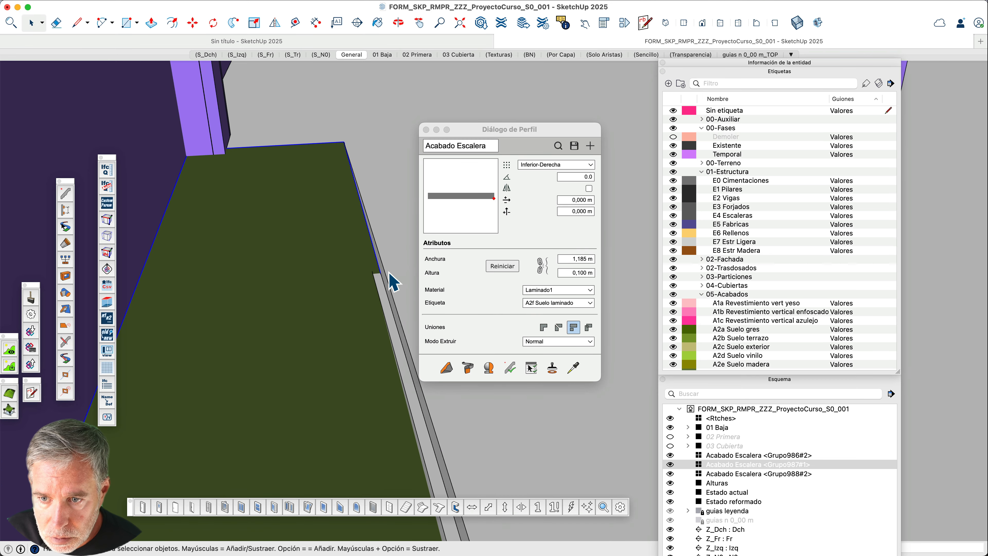
scroll(394, 282, up, 6)
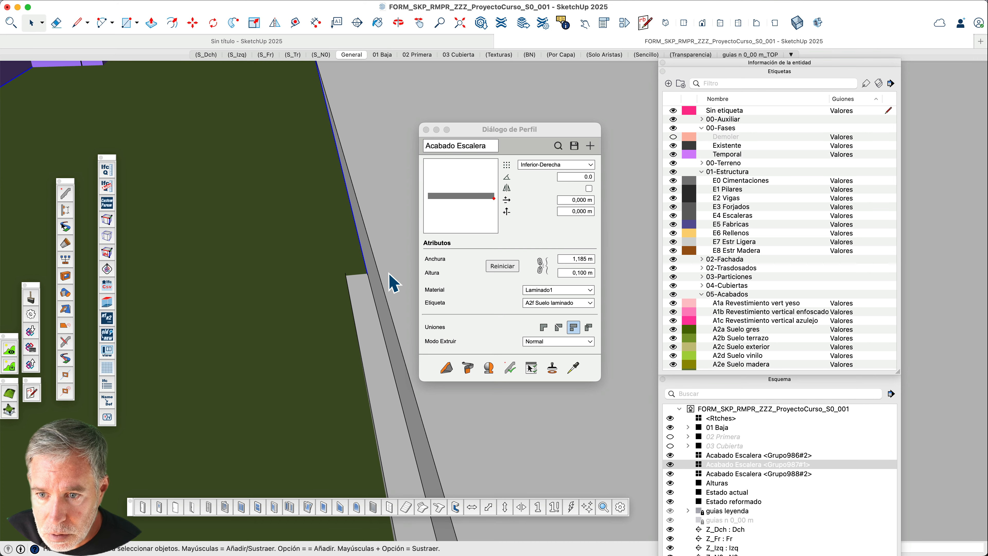
middle_drag(391, 280, 358, 220)
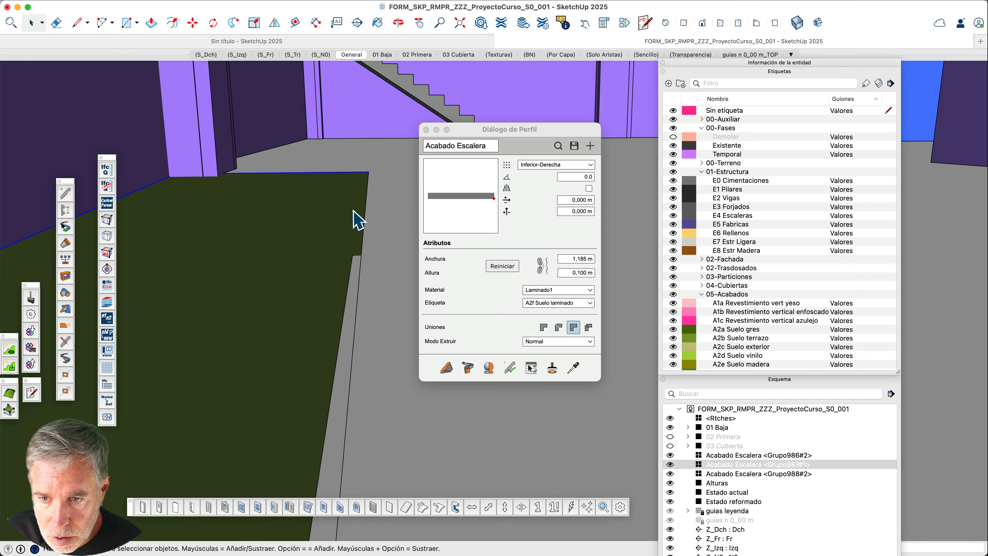
scroll(355, 211, down, 8)
middle_drag(344, 308, 388, 319)
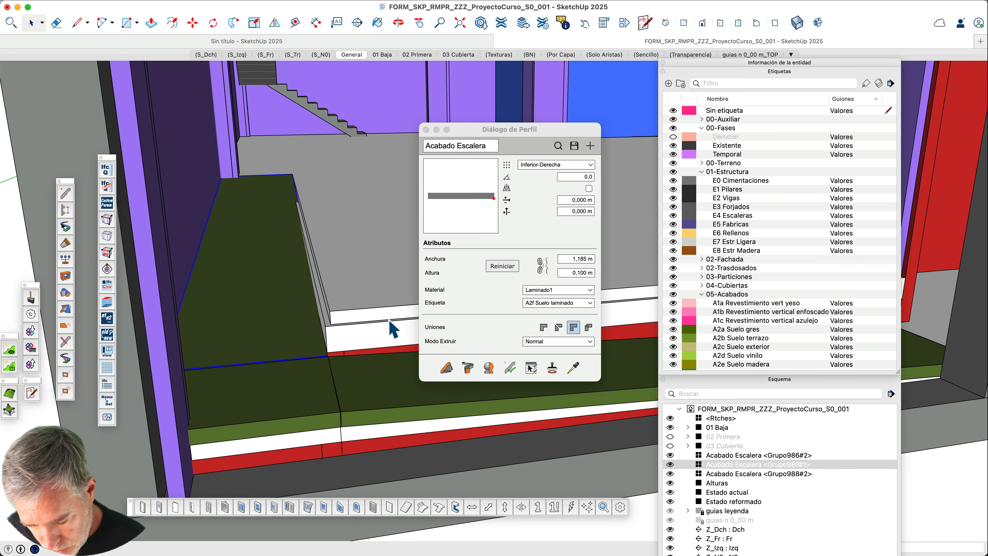
scroll(342, 328, up, 3)
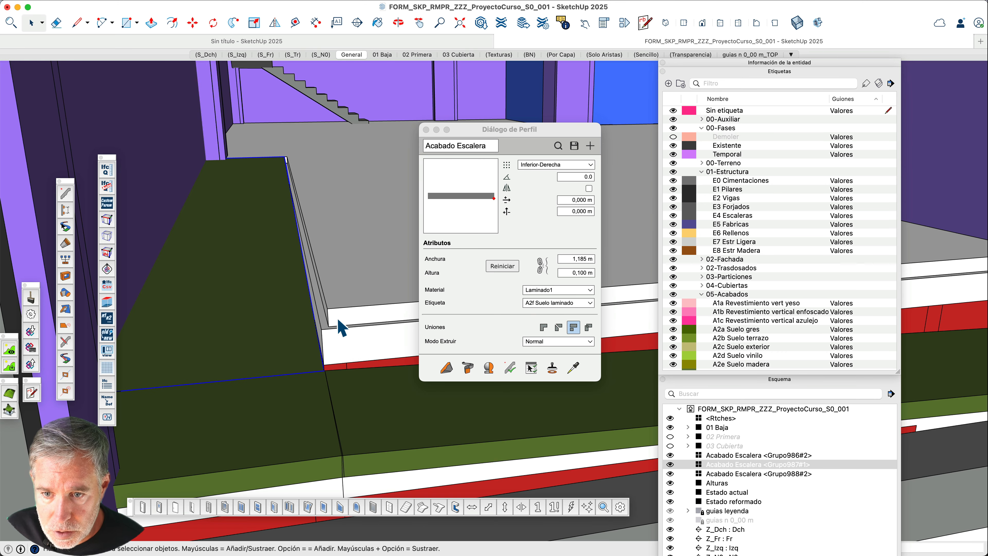
scroll(329, 348, up, 1)
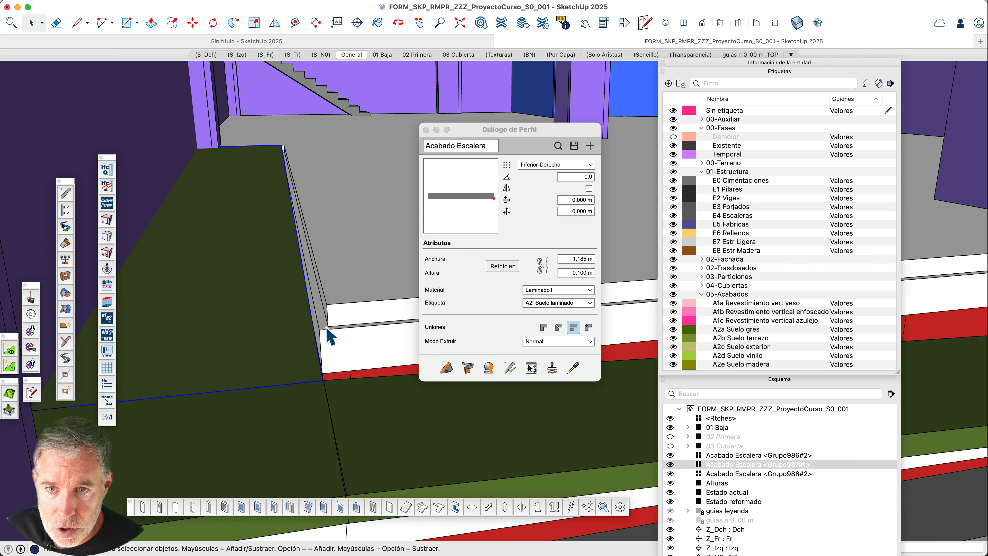
Open the 01 Baja group for editing and select the side face of the raised slab's recessed upper layer
click(336, 295)
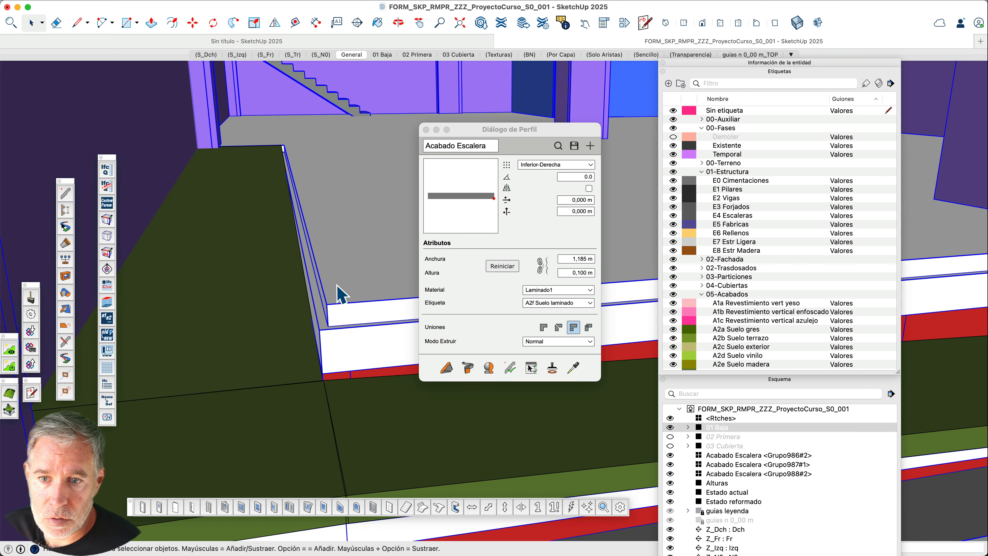
scroll(323, 306, up, 2)
middle_drag(333, 301, 368, 316)
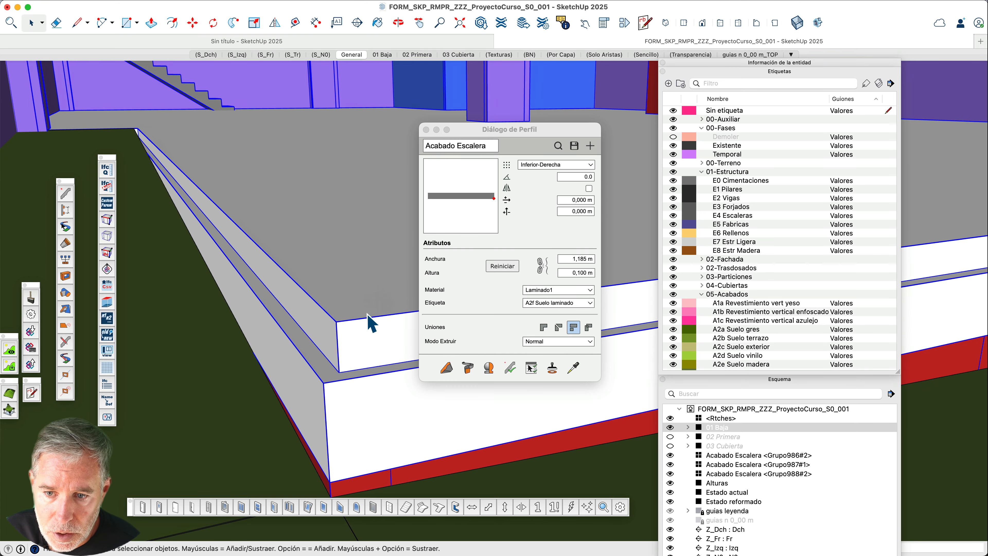
double_click(329, 334)
click(328, 331)
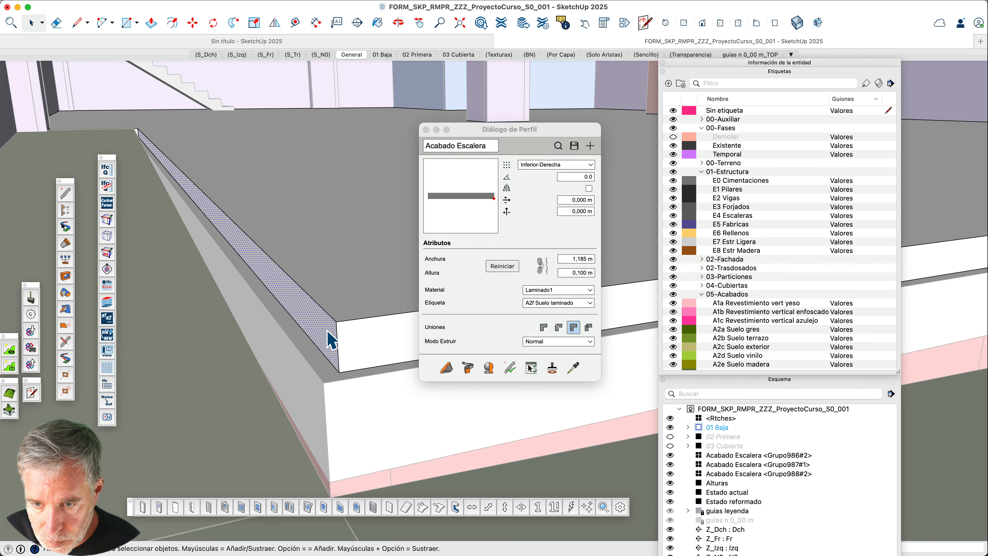
key(m)
click(327, 332)
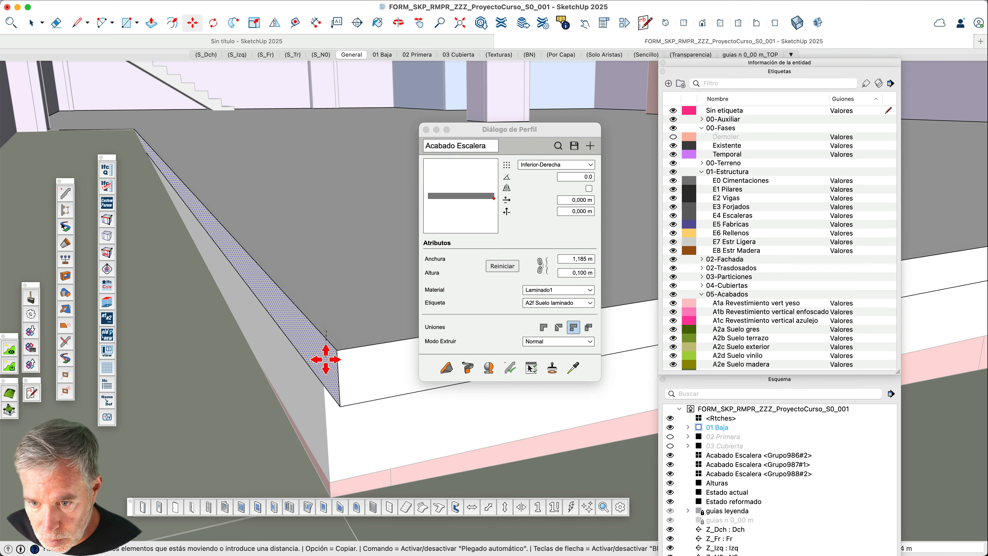
key(space)
Push/Pull the side and front faces of the upper floor layer flush with the slab edges below
key(p)
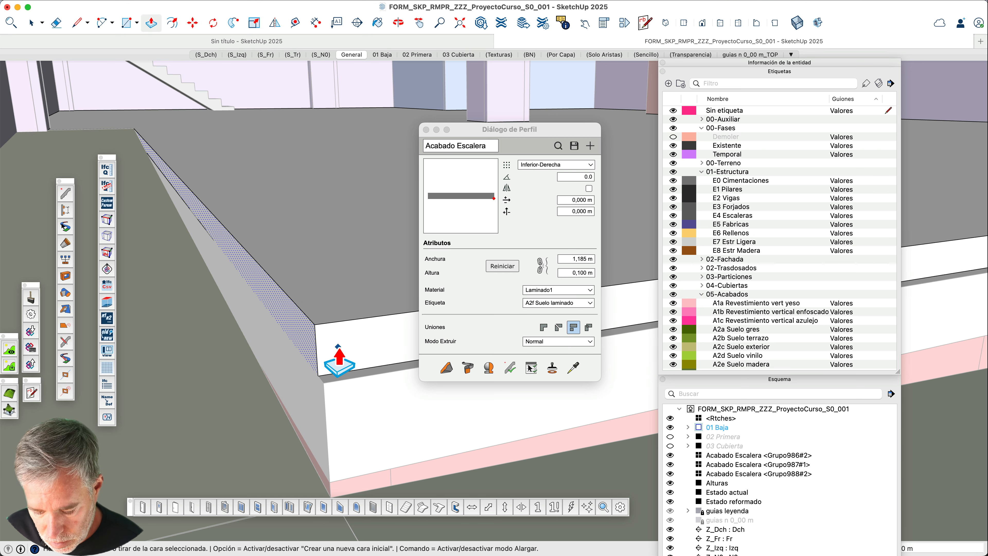
click(337, 364)
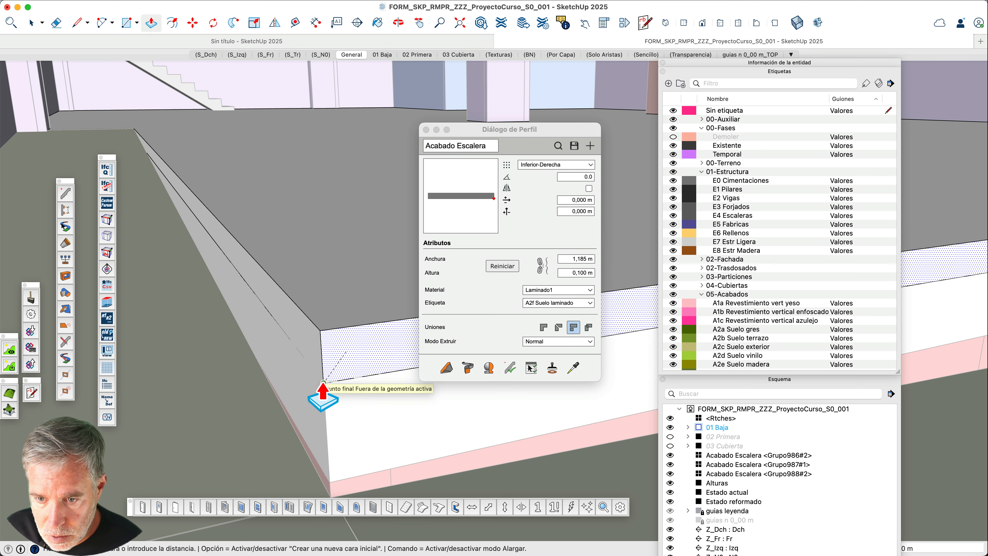
key(Escape)
key(space)
Select the raised floor component inside the 01 Baja group and show its entity information
scroll(316, 366, down, 2)
scroll(316, 366, down, 8)
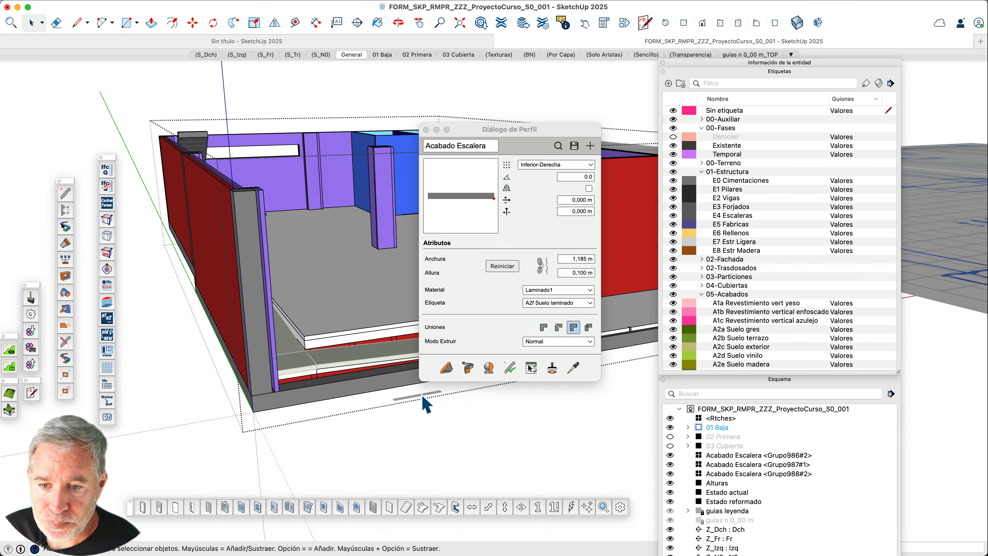
middle_drag(383, 419, 238, 423)
scroll(293, 309, down, 3)
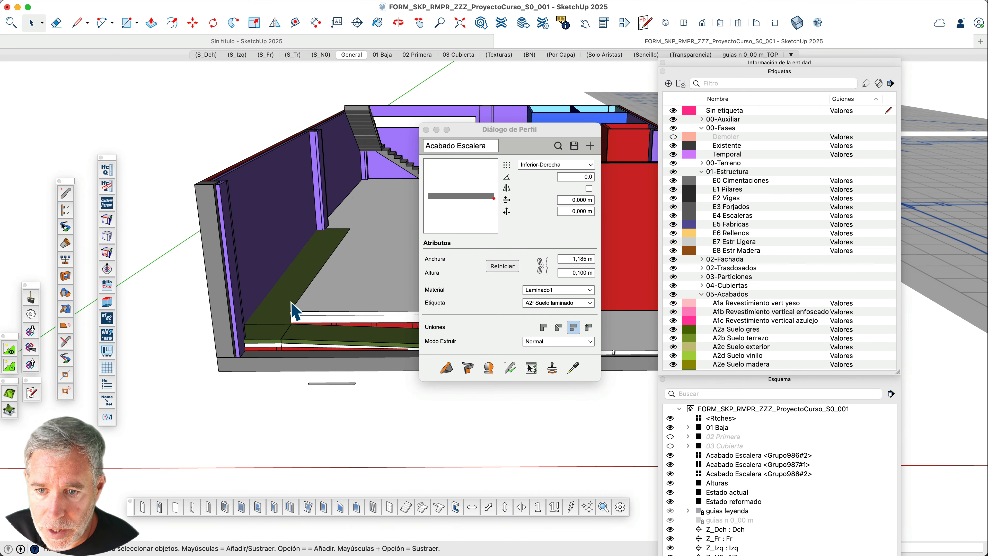
click(358, 275)
scroll(344, 274, down, 3)
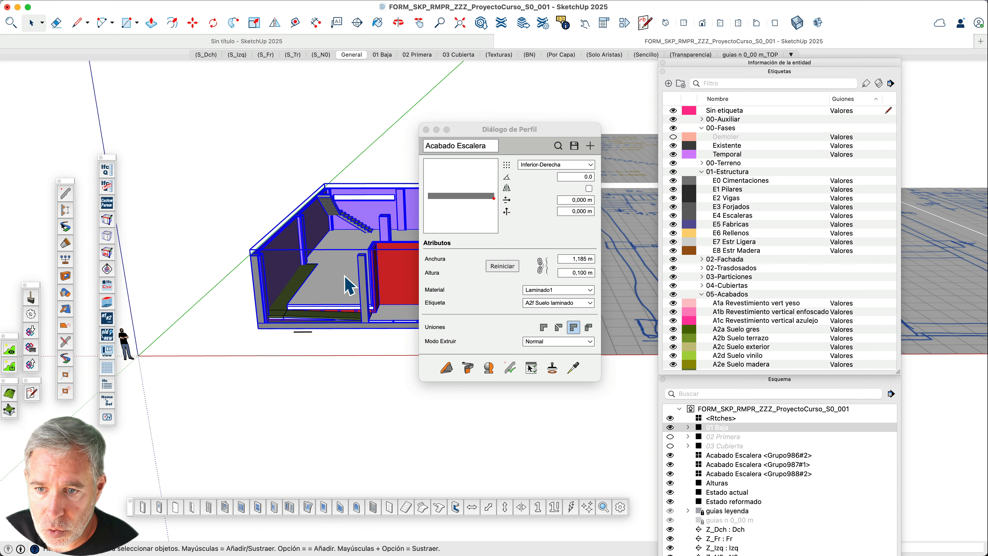
scroll(344, 273, up, 5)
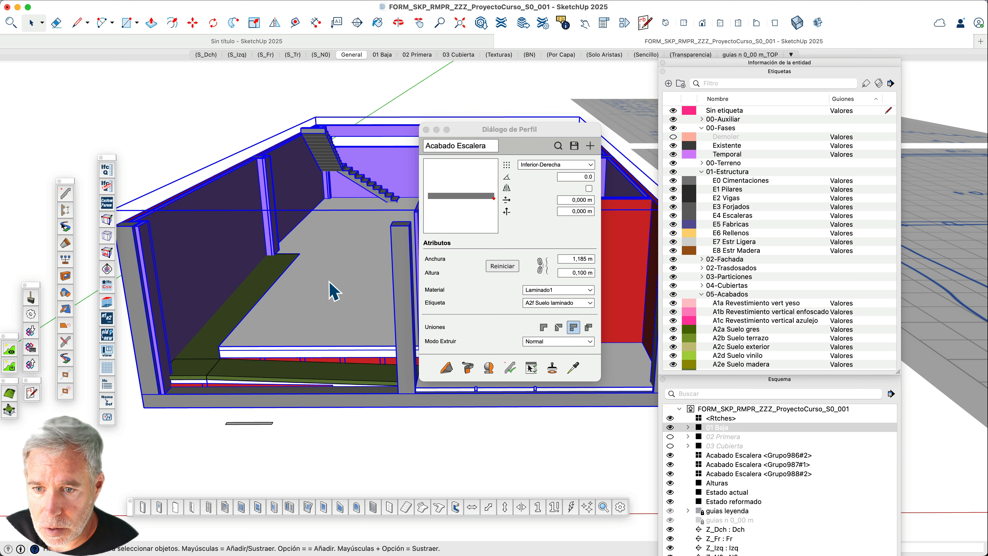
double_click(336, 292)
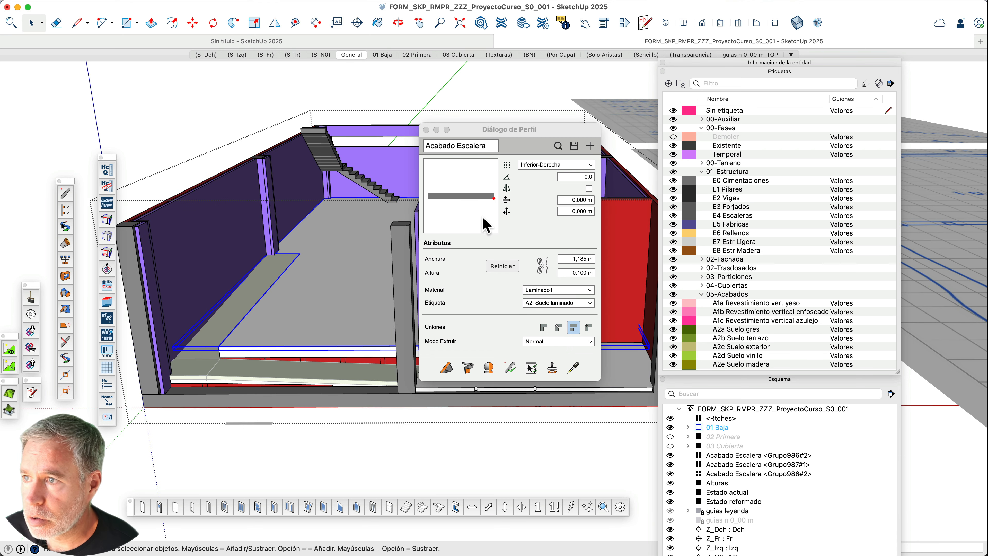
click(783, 63)
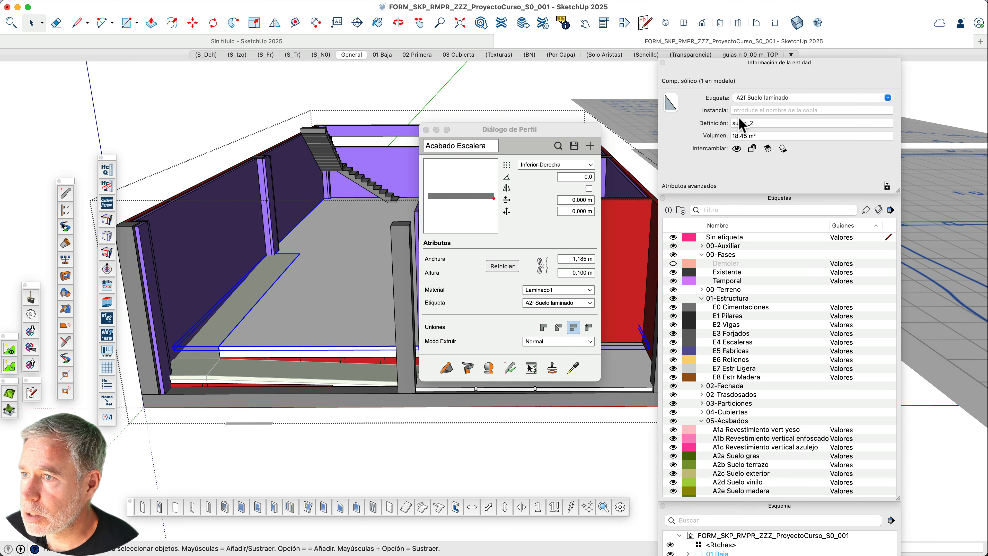
Check the entity information of the base layer under the corner step and of the corner laminate piece
click(200, 376)
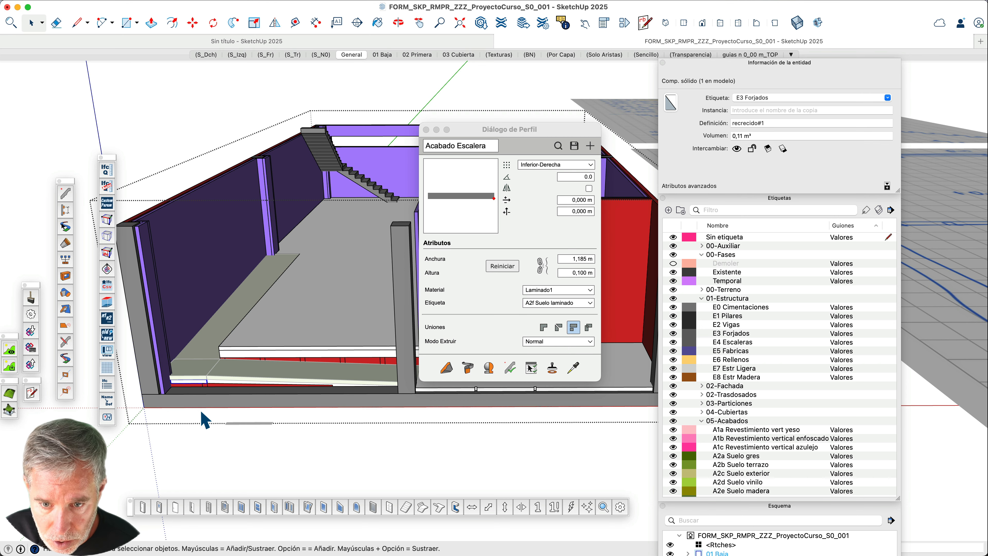
click(196, 453)
click(210, 377)
scroll(210, 376, up, 2)
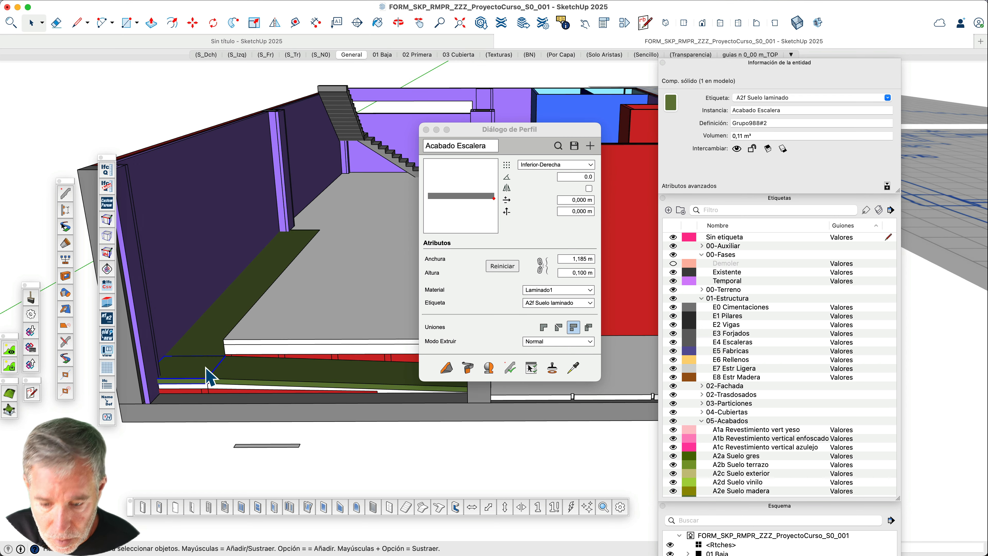
Sample the green laminate material from the corner piece with the Paint tool
key(b)
key(space)
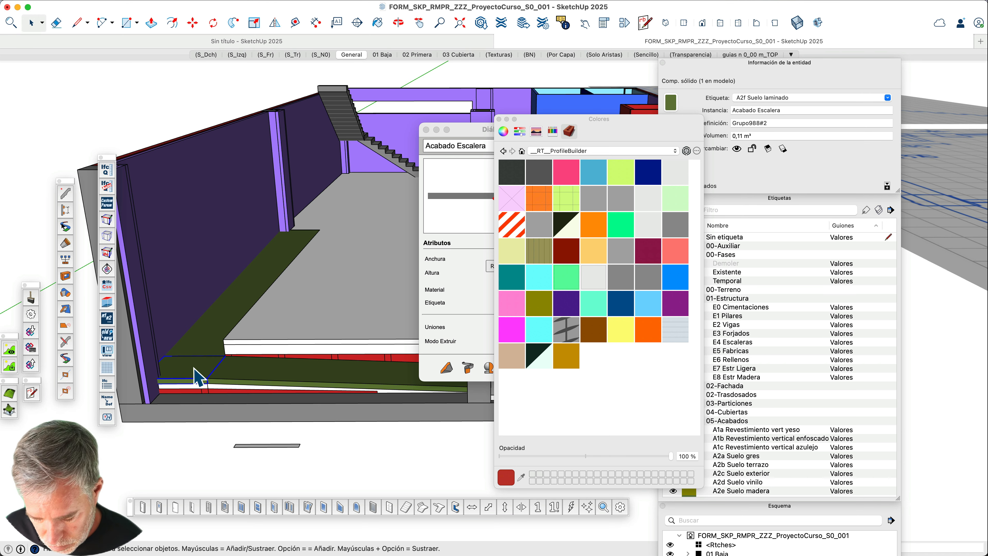
key(b)
super+click(194, 367)
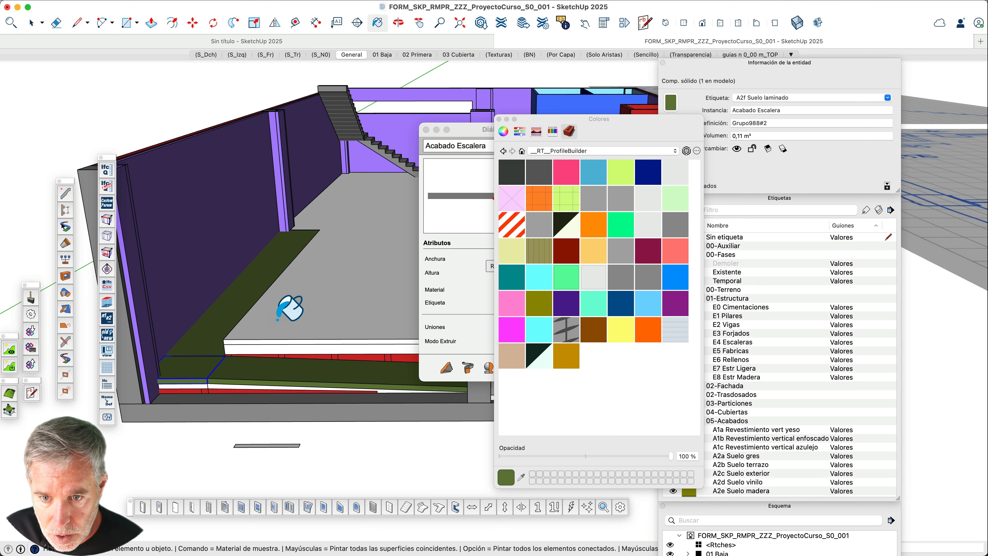
Try painting the closed 01 Baja group with the sampled laminate material, and undo the fill
click(297, 316)
scroll(180, 321, down, 3)
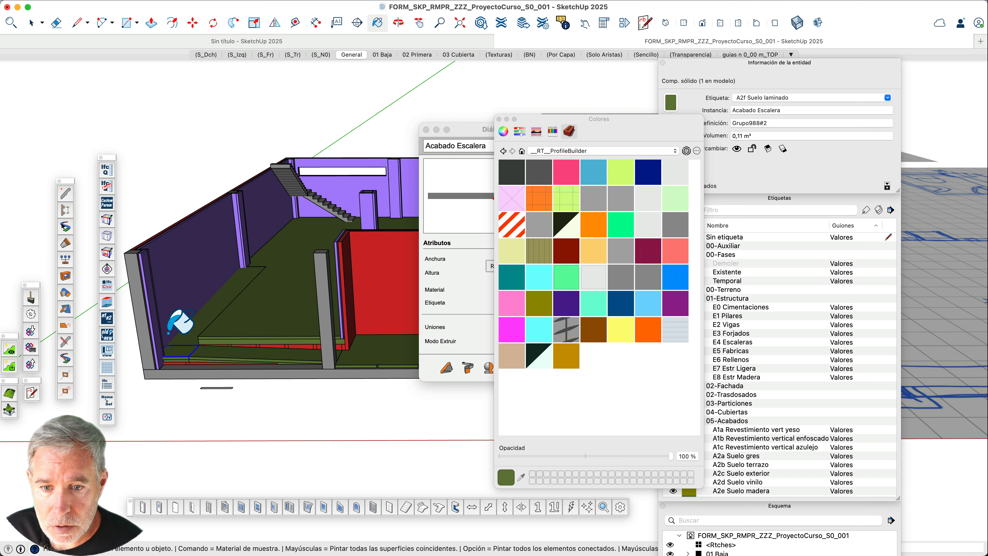
key(super+z)
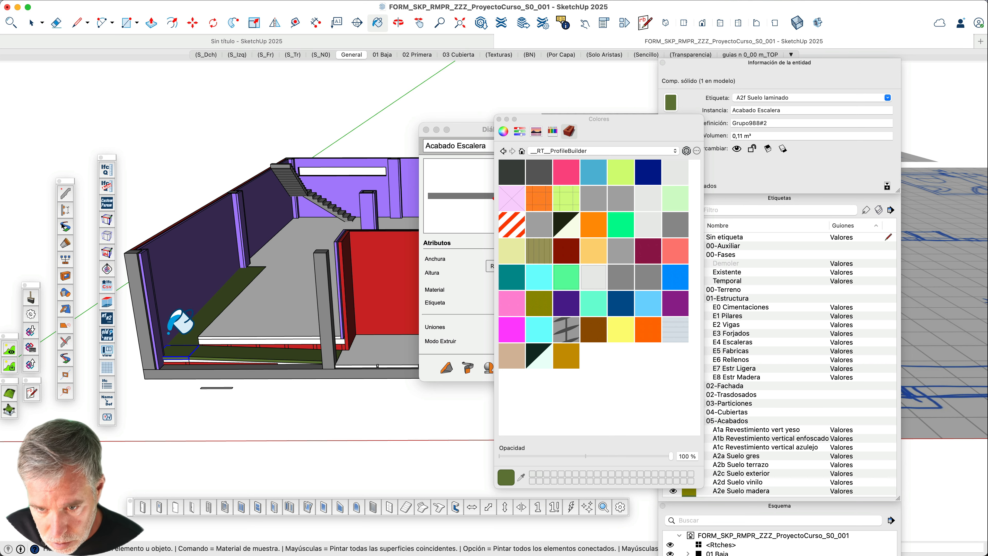
Paint only the raised floor component inside the 01 Baja group with the green laminate material, and close the group
key(space)
click(270, 313)
double_click(275, 322)
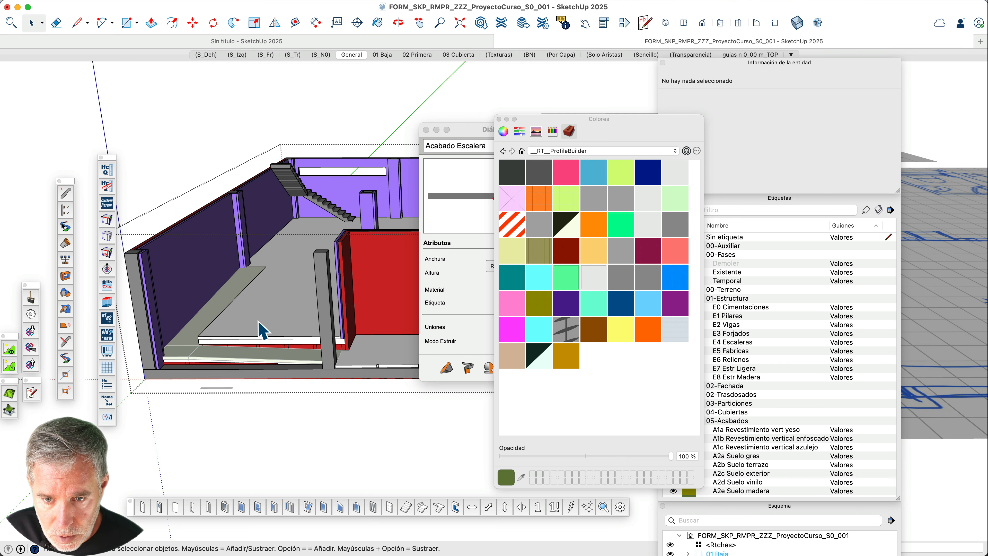
scroll(266, 327, up, 2)
click(269, 324)
key(b)
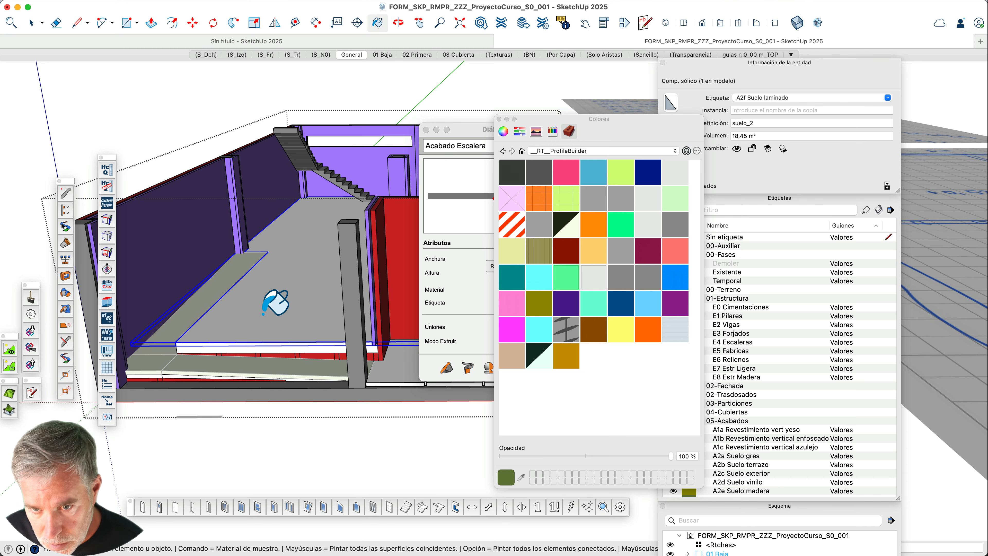
click(261, 324)
scroll(260, 324, down, 5)
key(space)
middle_drag(330, 211, 368, 272)
scroll(372, 271, up, 3)
click(380, 128)
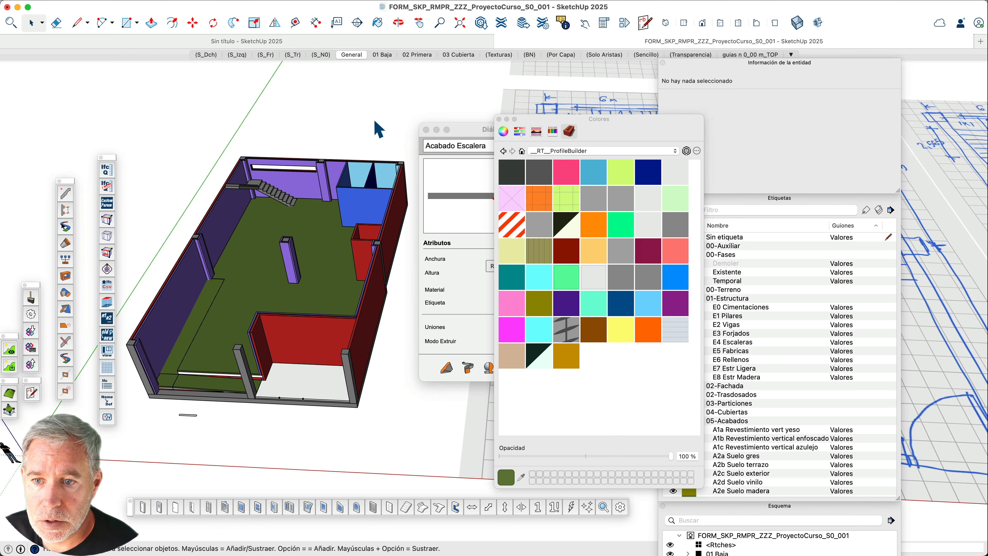
scroll(380, 128, up, 5)
mouse_move(384, 274)
middle_down()
mouse_move(370, 317)
mouse_move(301, 142)
mouse_move(307, 152)
middle_up()
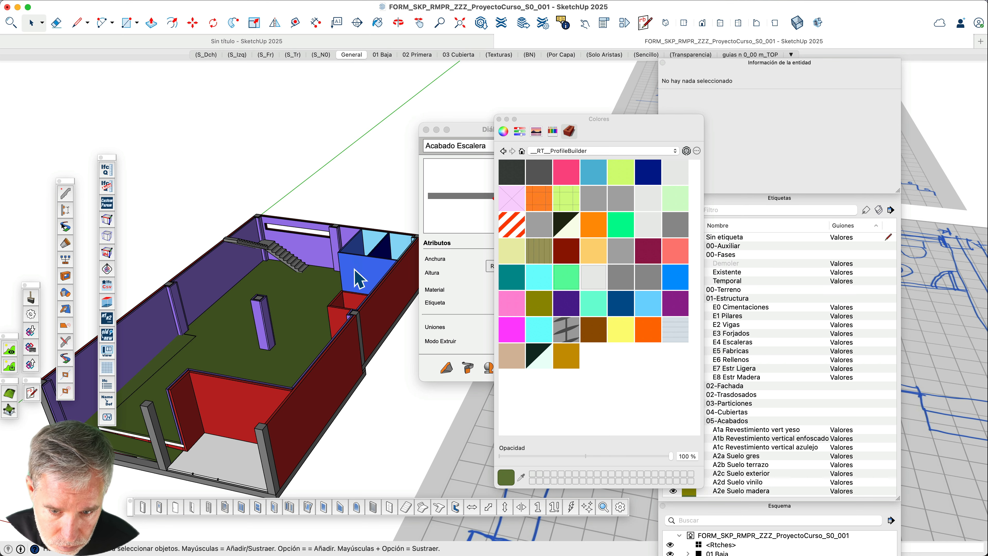
Show the Colores en el modelo materials with the palette clear of the tag list, and pick the Exterior_s material
scroll(327, 329, down, 3)
scroll(255, 416, up, 2)
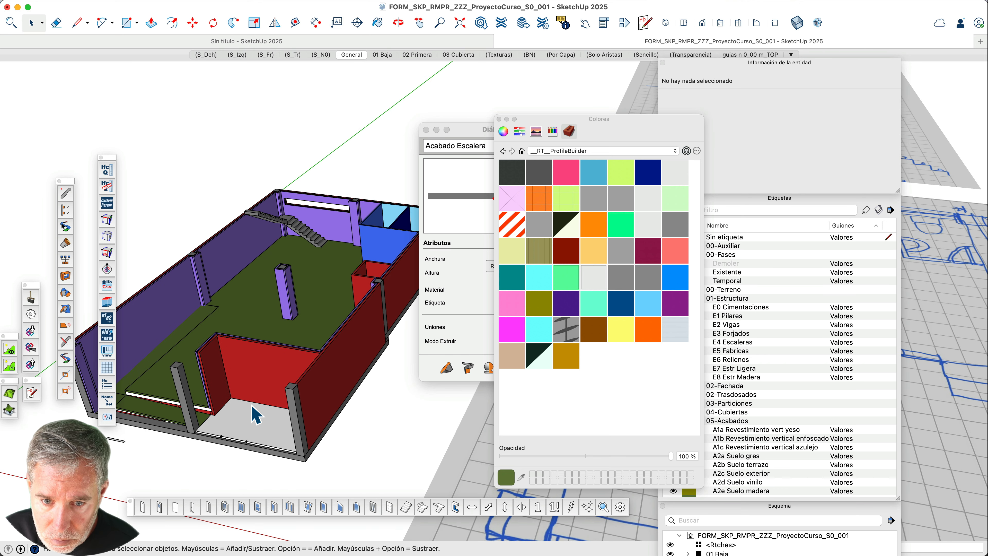
middle_drag(255, 415, 433, 386)
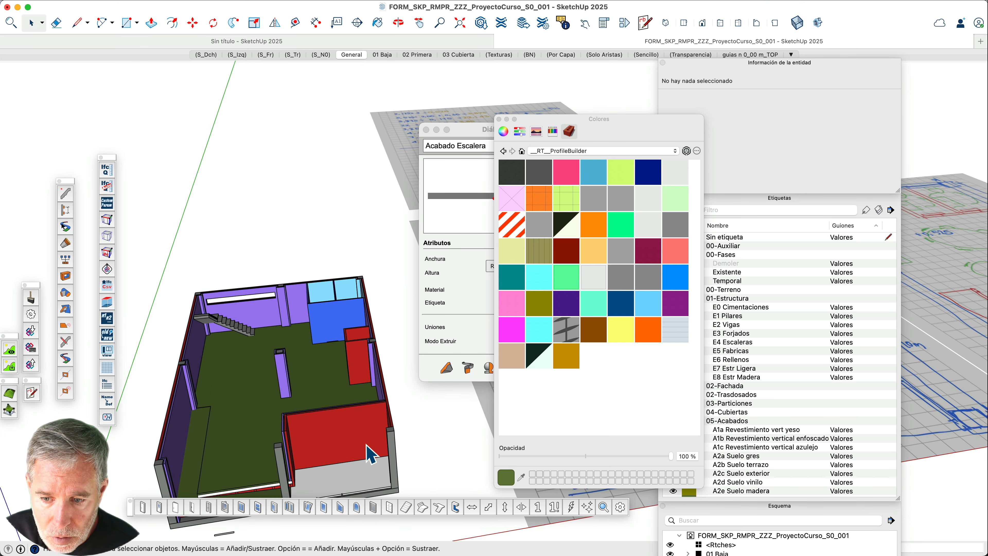
scroll(369, 475, down, 3)
scroll(353, 486, up, 3)
scroll(361, 432, up, 2)
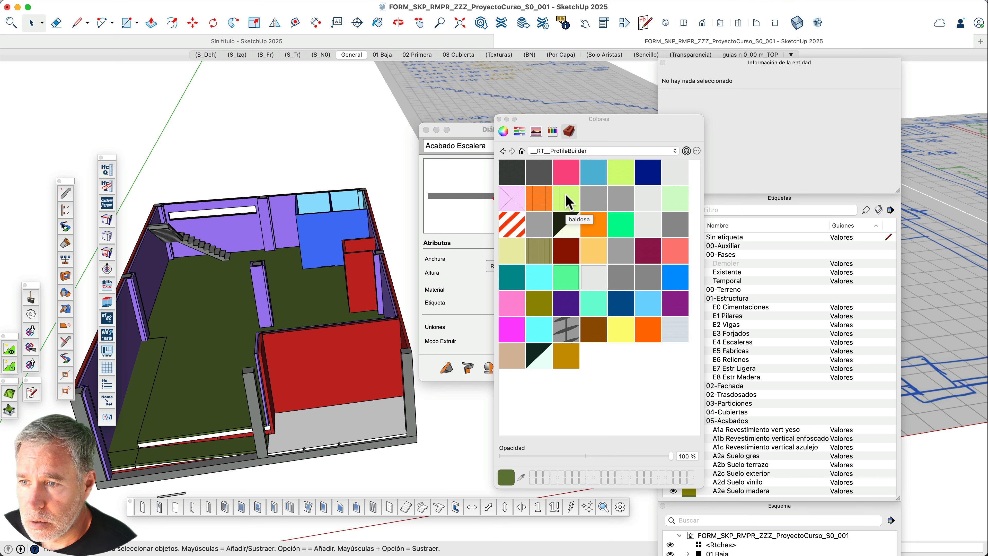
drag(466, 129, 435, 118)
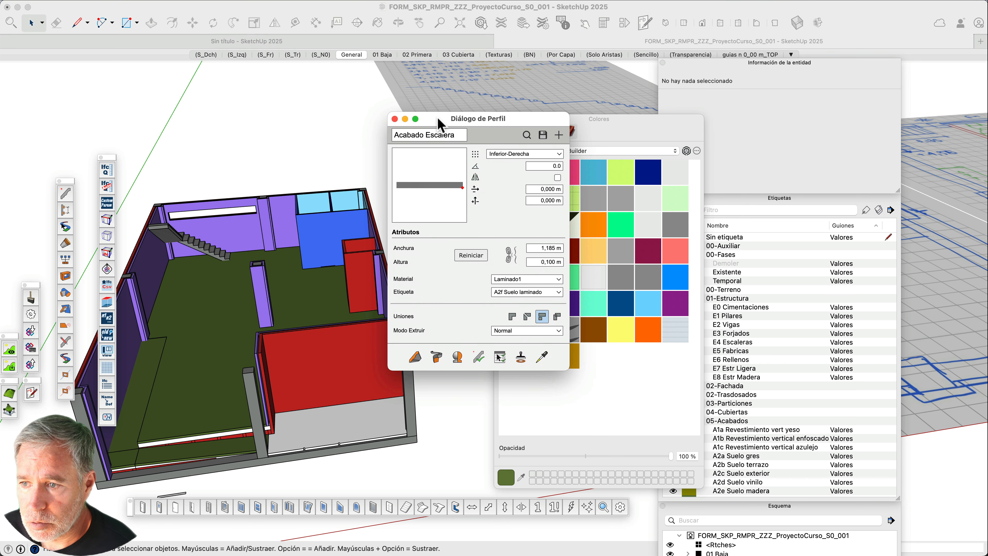
click(635, 151)
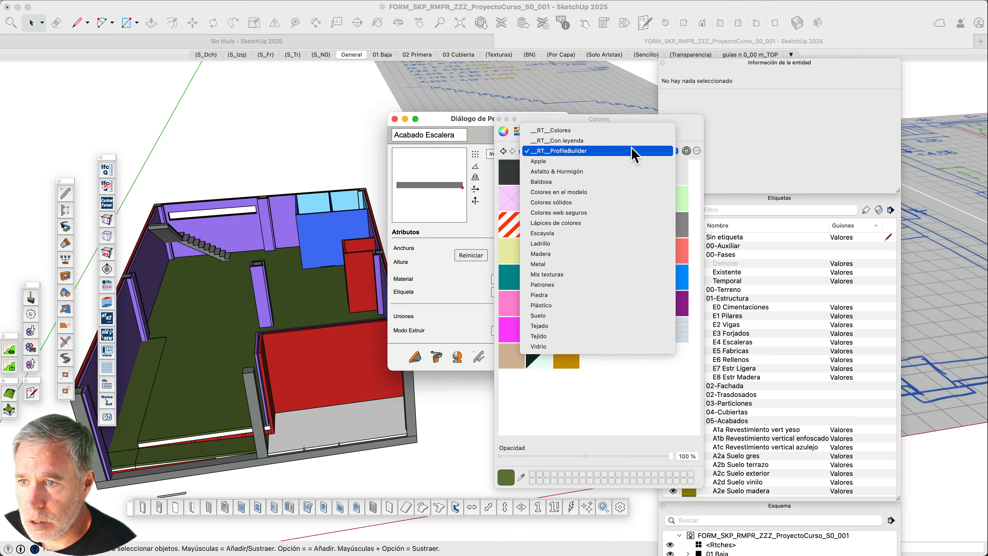
click(607, 192)
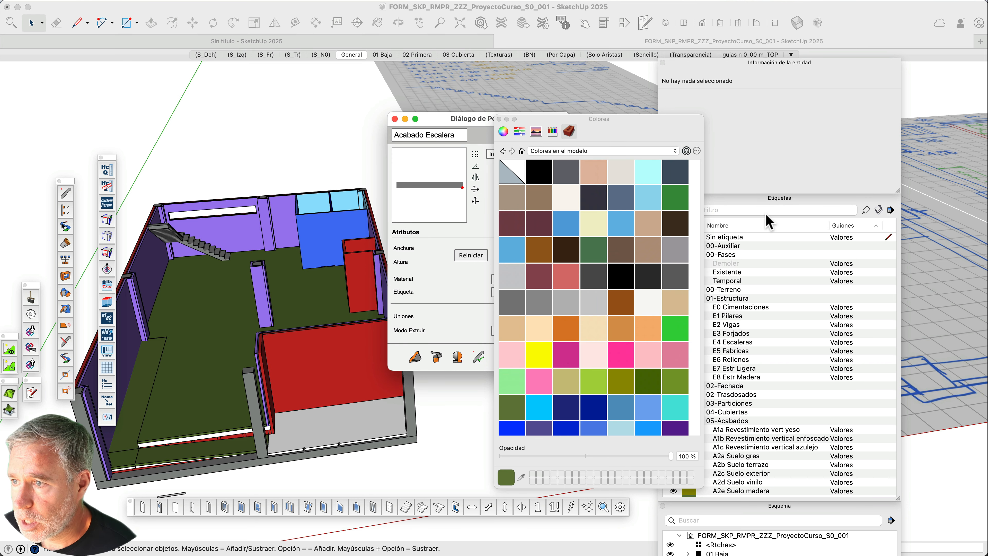
drag(662, 120, 556, 85)
scroll(770, 350, down, 3)
scroll(772, 355, down, 3)
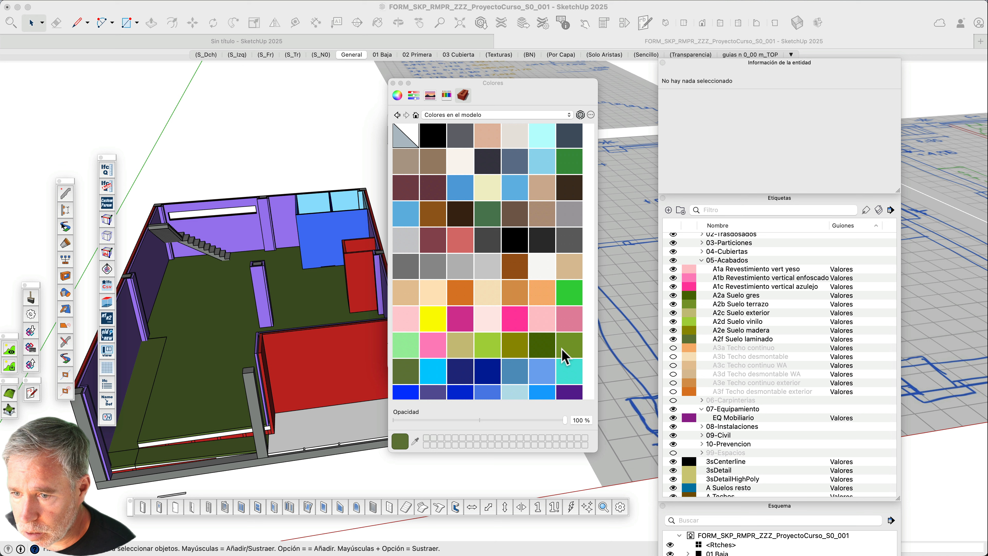
click(461, 346)
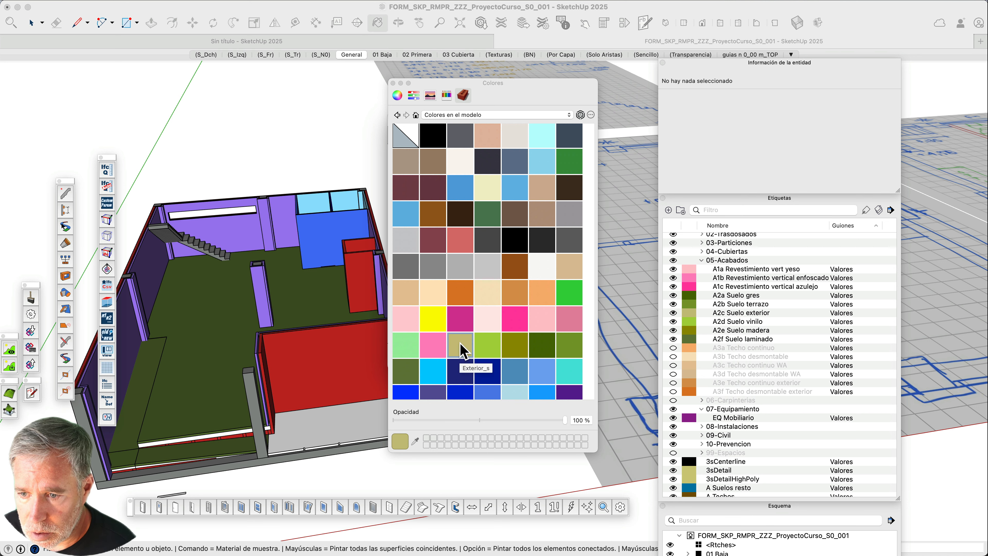
Try painting the closed 01 Baja group with the Exterior_s material, and undo the fill
click(345, 420)
click(346, 421)
key(space)
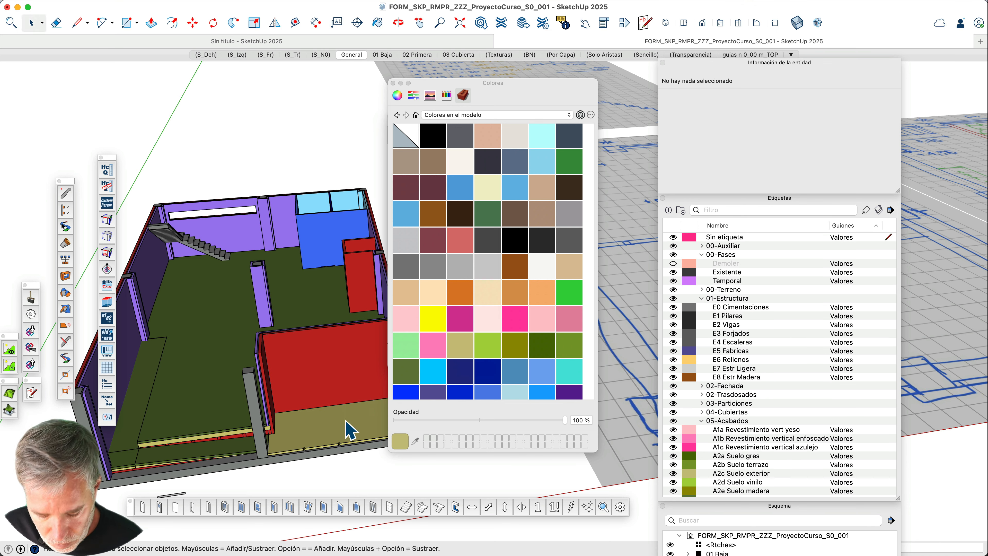
key(super+z)
Open the 01 Baja group and paint only the entrance floor in front of the red wall with Exterior_s
double_click(346, 420)
click(345, 420)
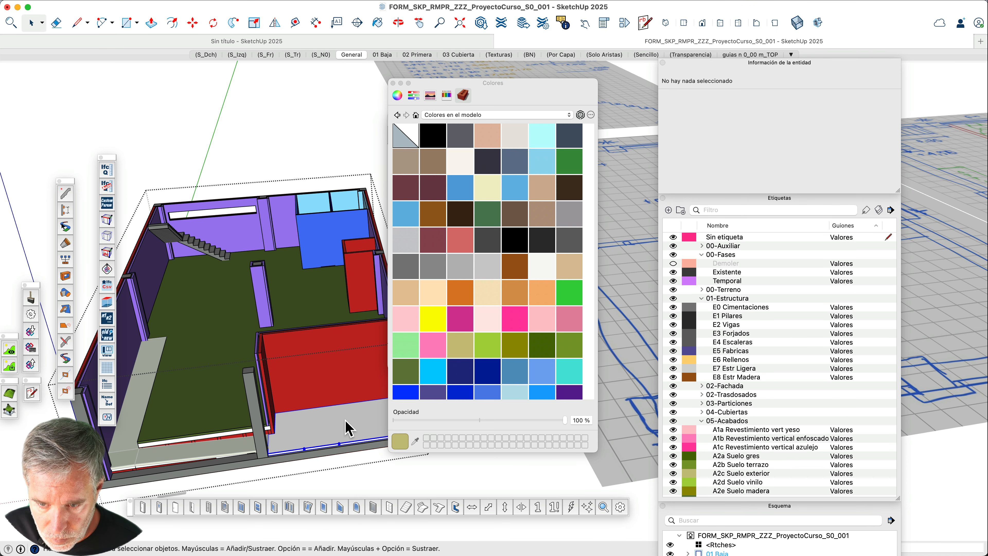
key(b)
click(348, 429)
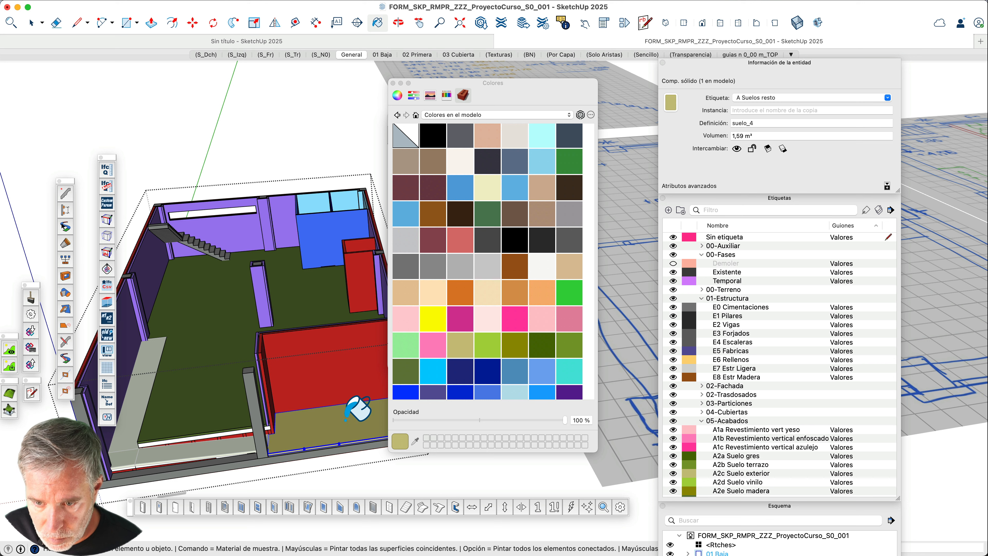
key(space)
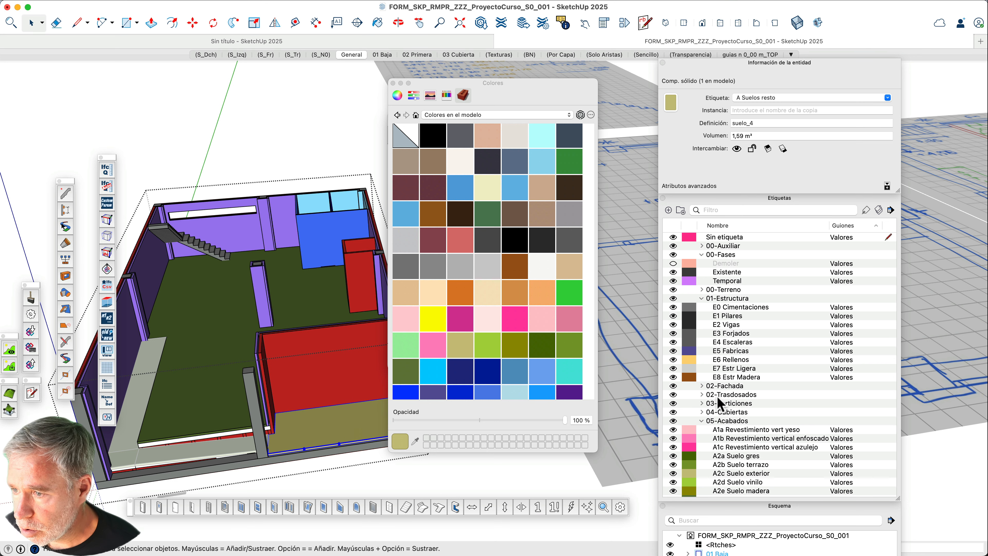
scroll(755, 425, down, 3)
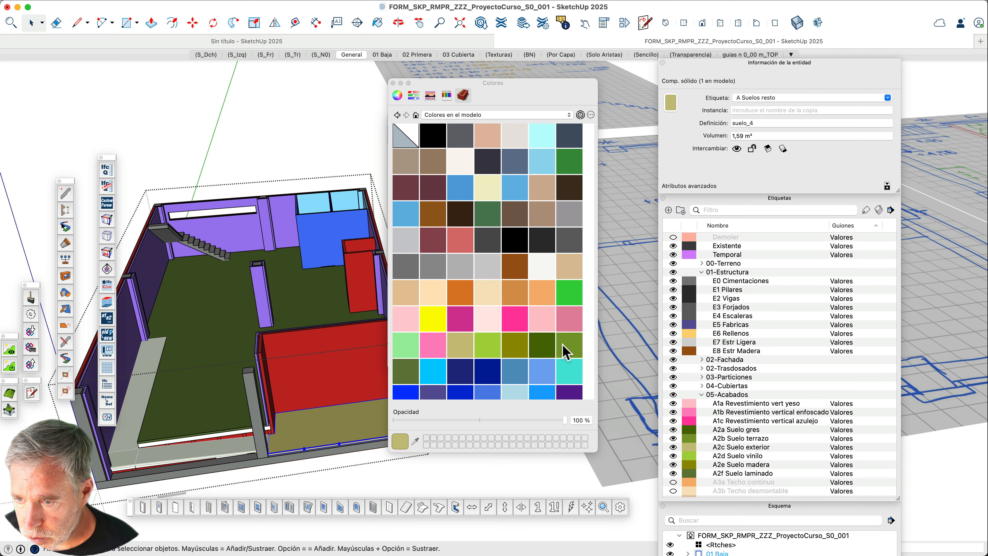
click(566, 353)
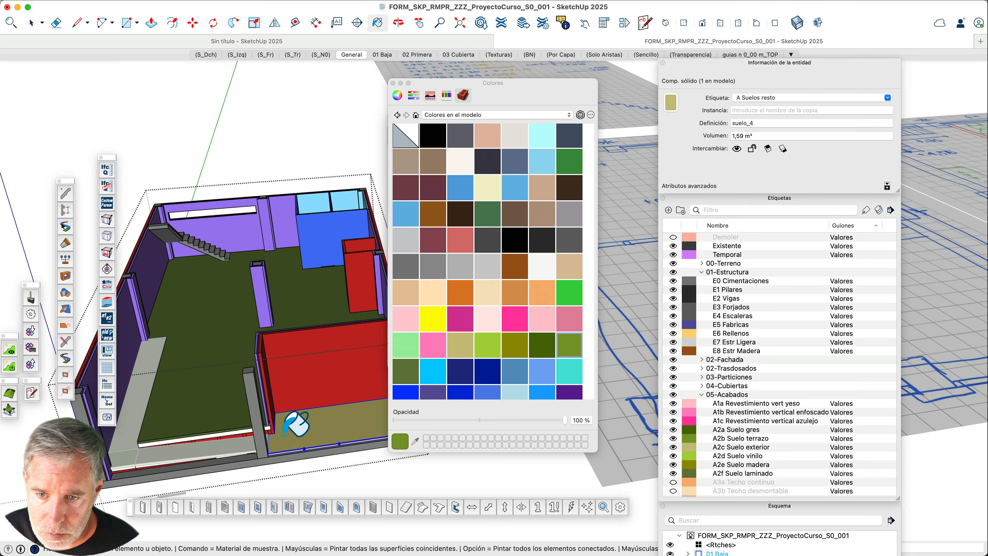
scroll(295, 424, down, 3)
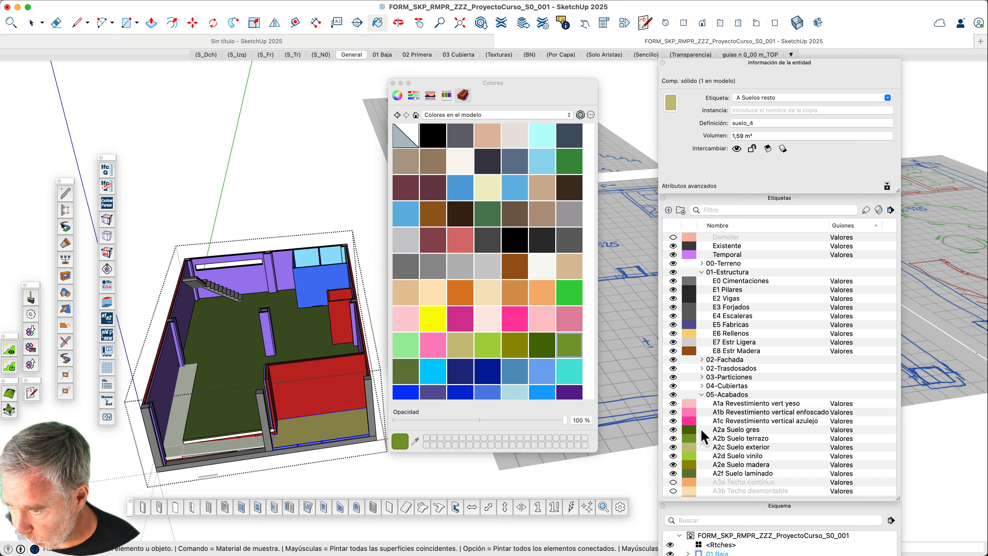
key(space)
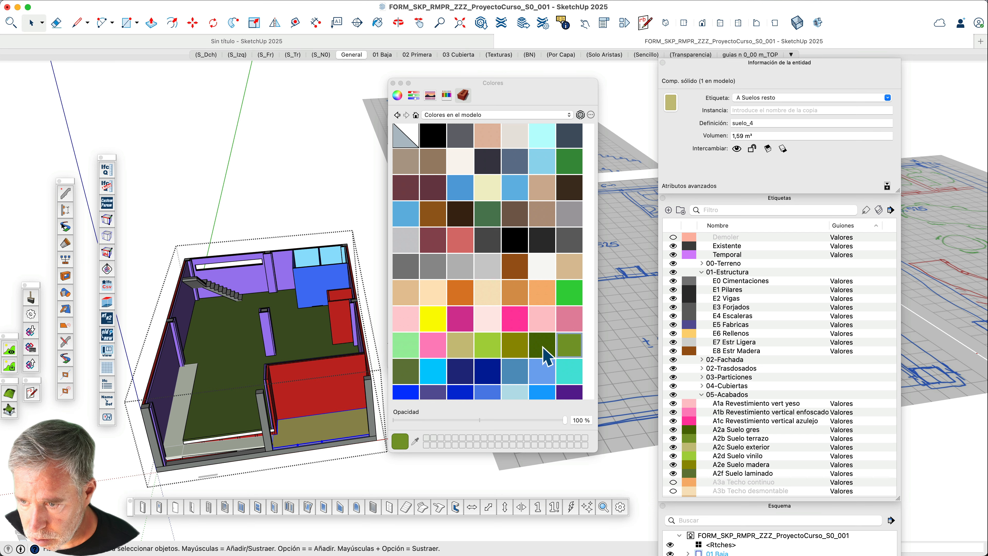
Paint both floor components of the two small rooms behind the blue wall with the Gres material
click(545, 346)
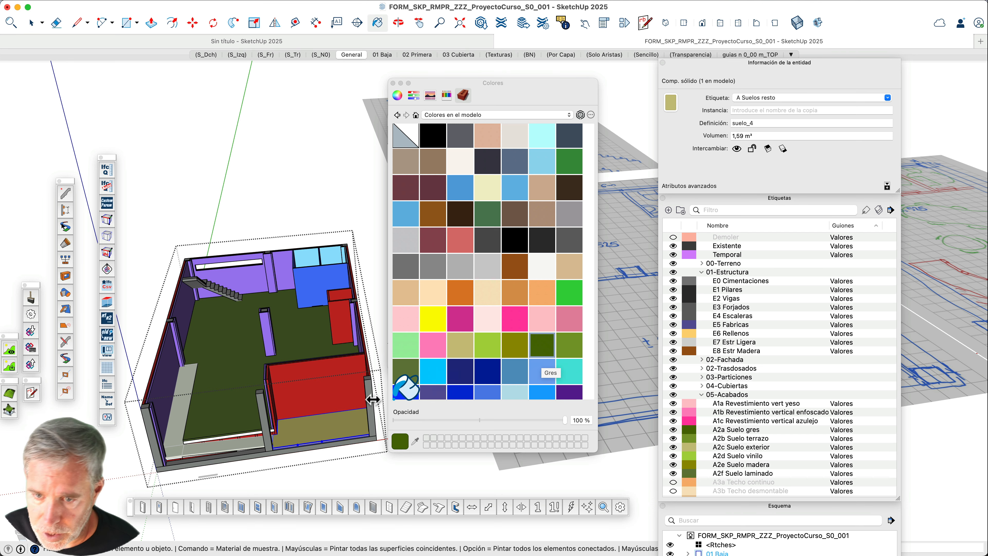
scroll(229, 407, down, 2)
key(space)
scroll(277, 281, up, 2)
scroll(279, 290, up, 6)
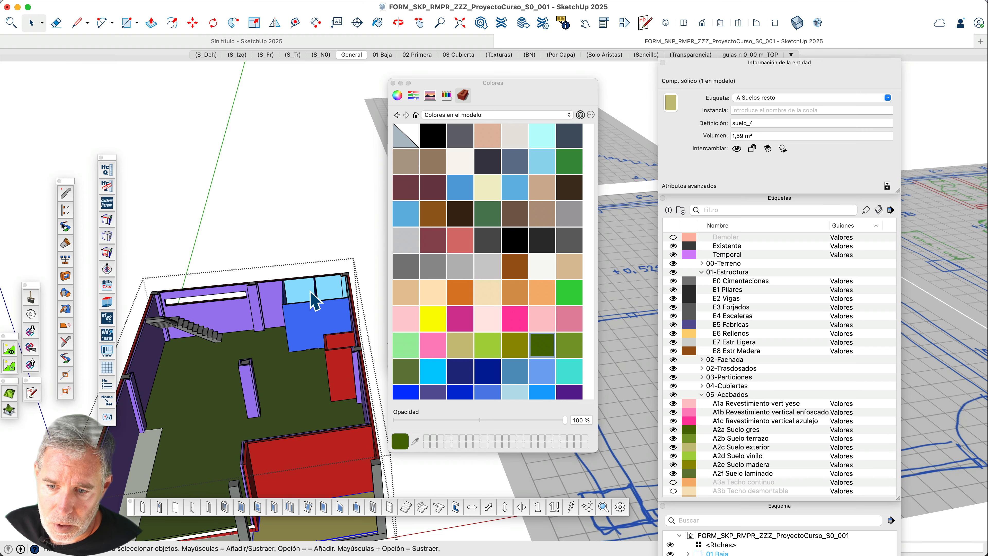
scroll(301, 339, up, 2)
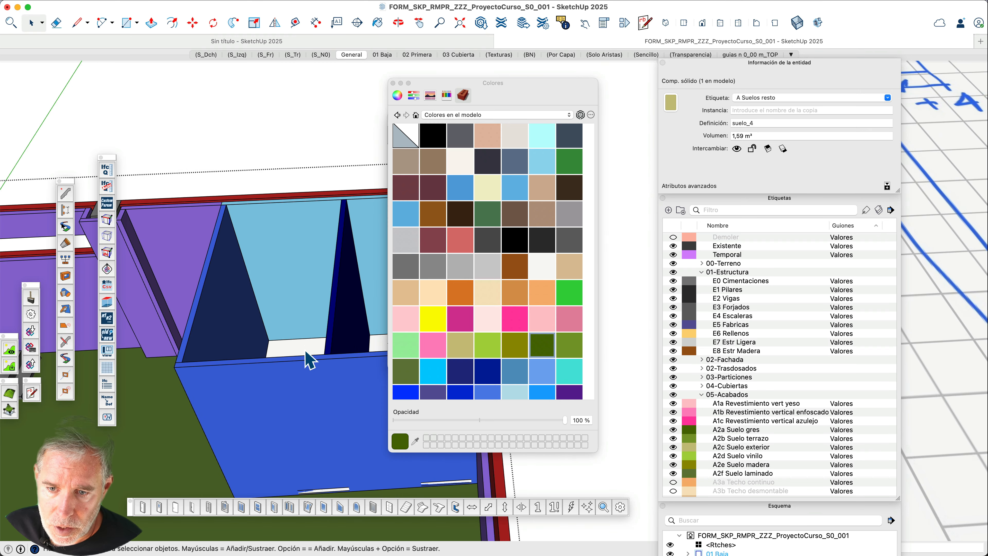
click(305, 346)
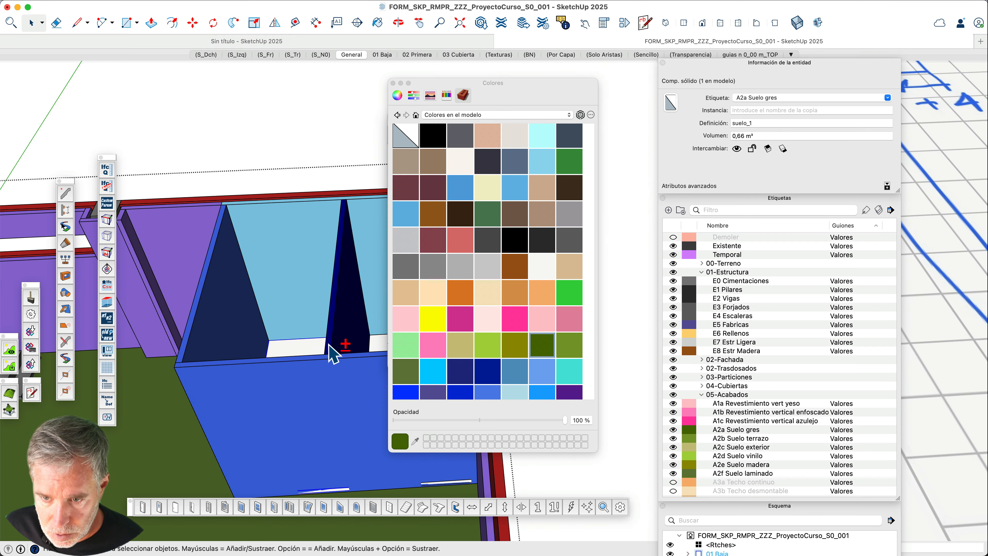
alt+click(381, 345)
key(b)
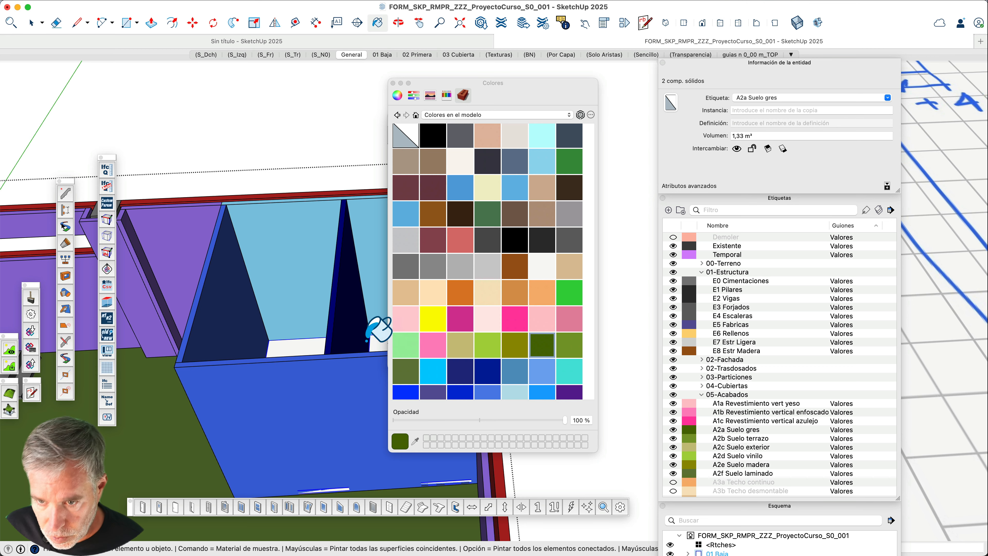
click(324, 339)
key(space)
middle_drag(312, 347, 210, 346)
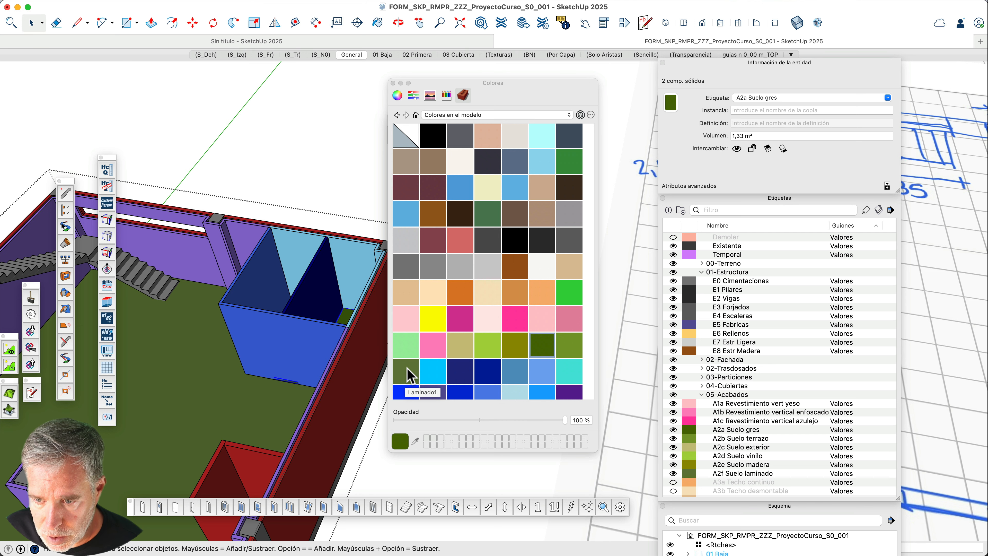
Close the Colores palette and the Diálogo de Perfil, and leave the 01 Baja group with nothing selected
scroll(364, 288, down, 3)
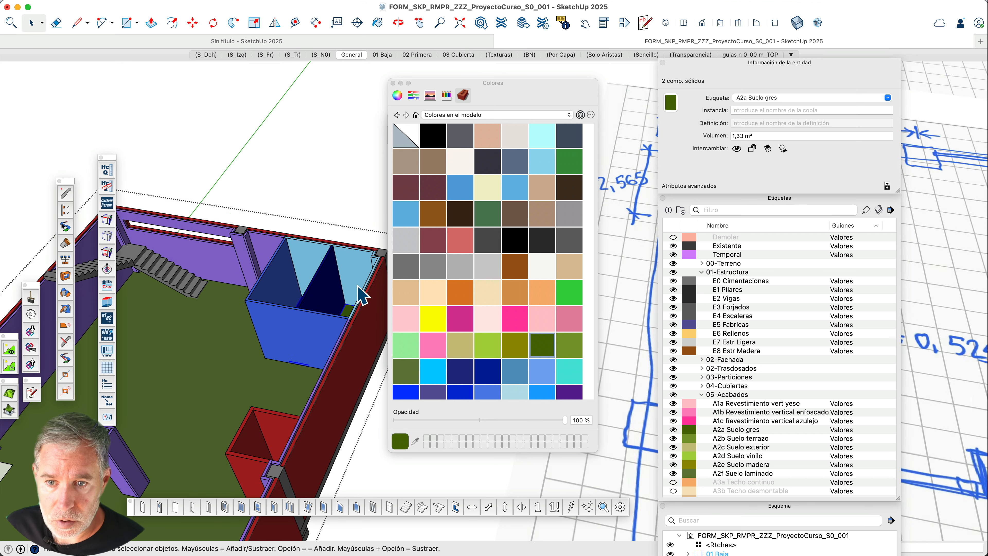
click(393, 83)
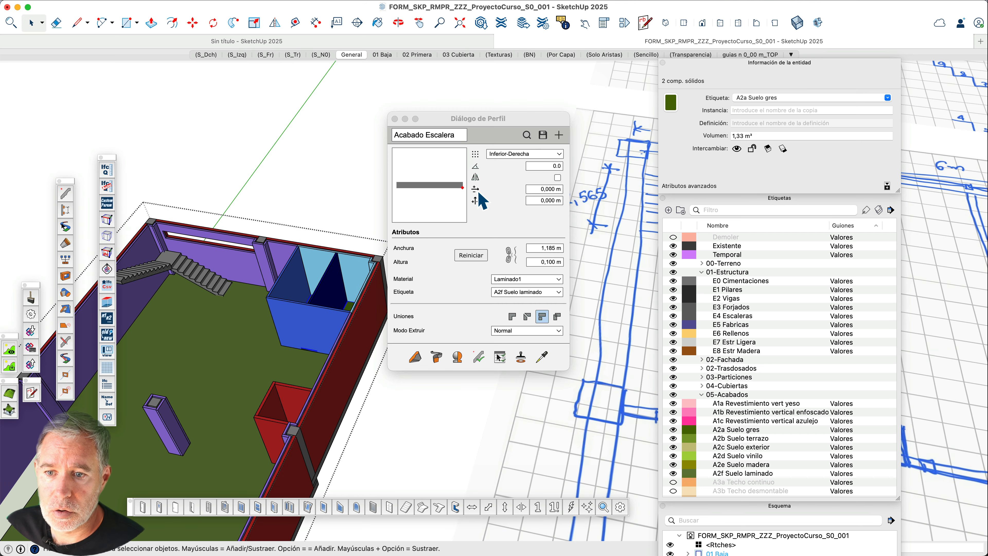
click(394, 118)
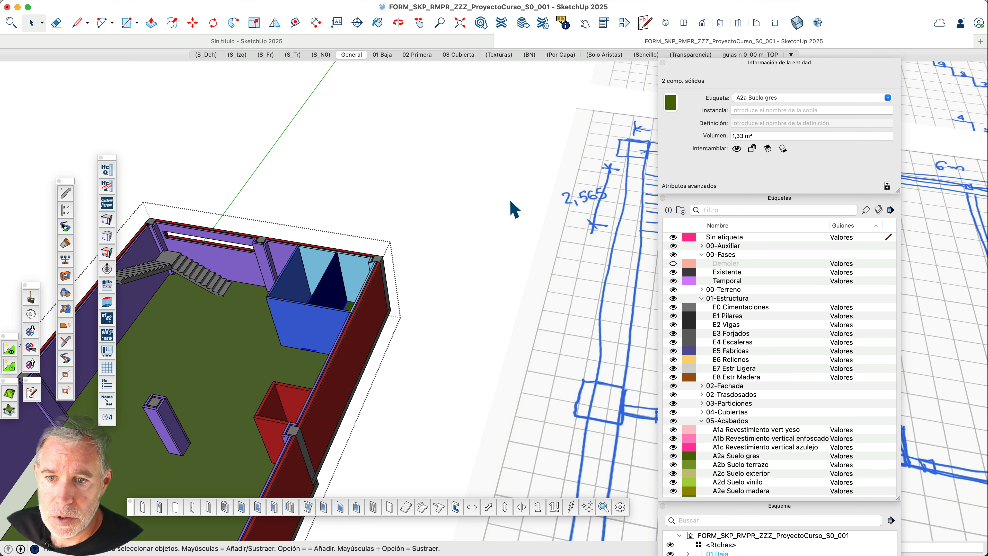
middle_drag(481, 194, 527, 216)
scroll(525, 217, down, 3)
middle_drag(469, 296, 476, 220)
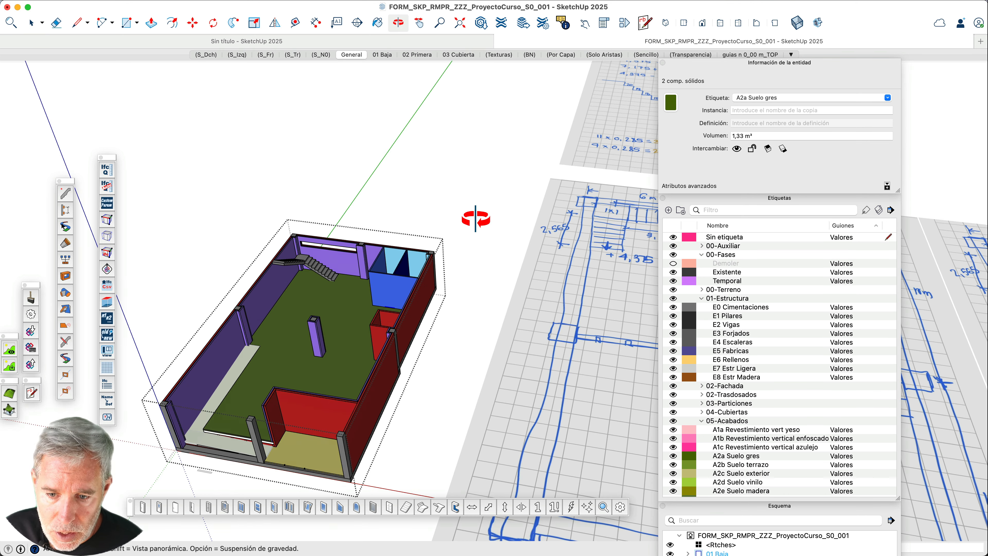
scroll(467, 302, down, 2)
scroll(245, 427, up, 2)
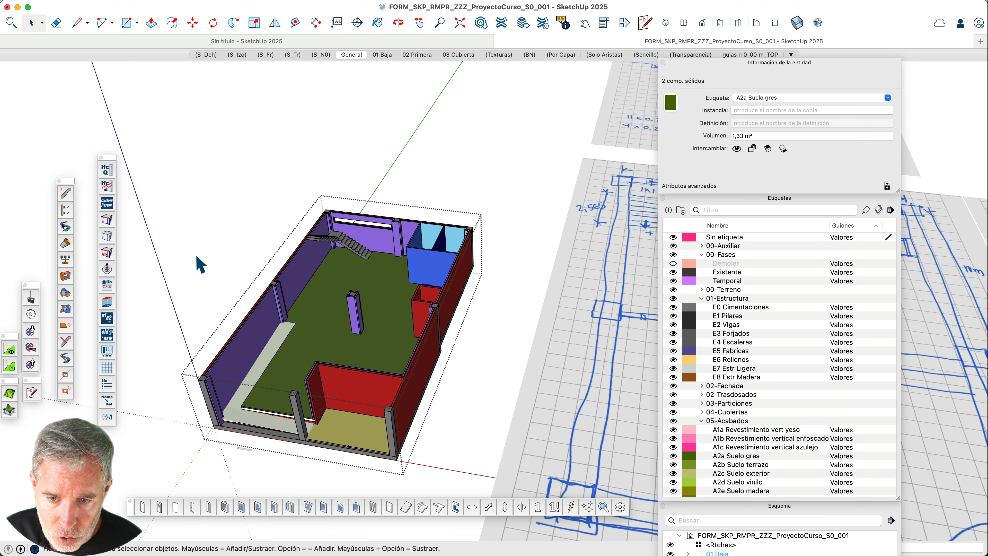
click(200, 265)
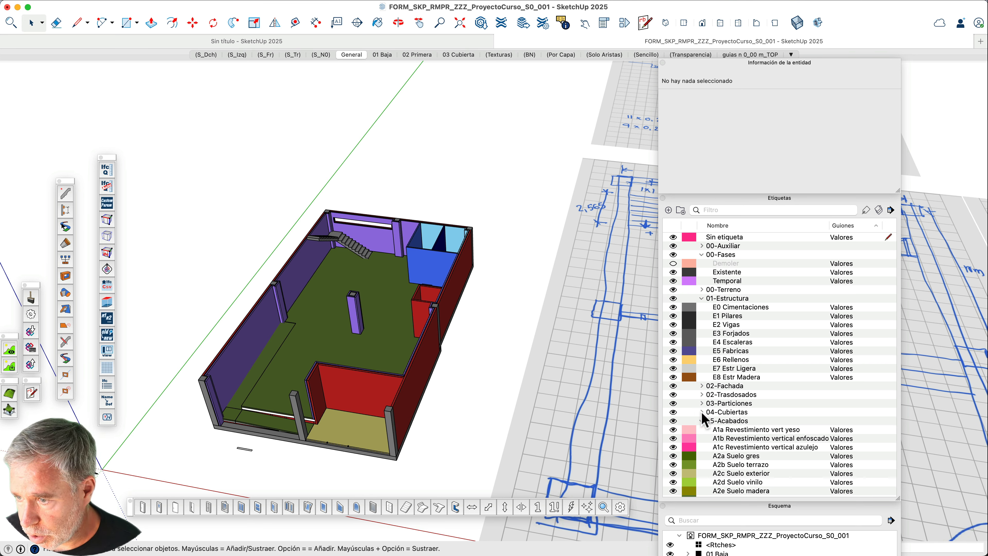
Collapse the 05-Acabados and 01-Estructura tag folders and make the 06-Carpinterias folder visible
click(703, 422)
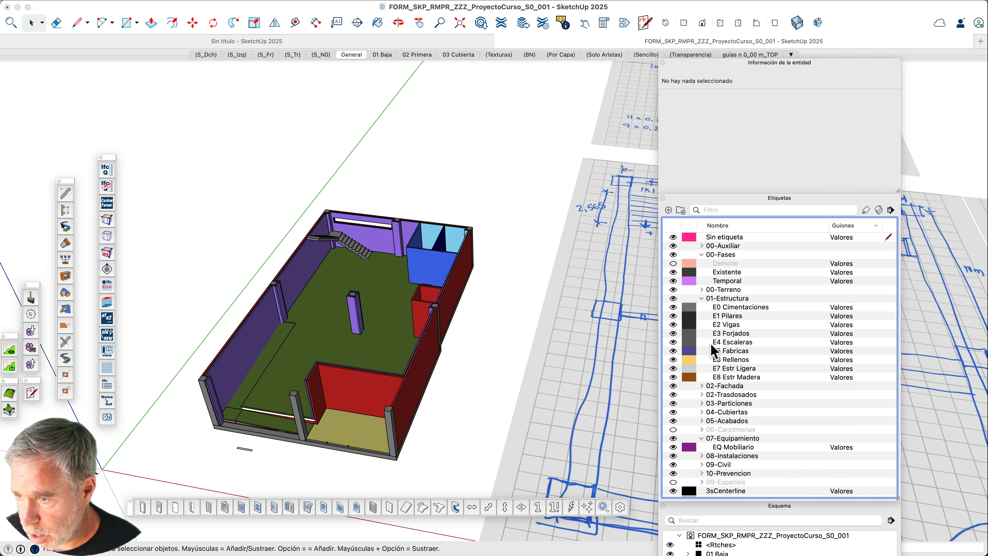
click(702, 298)
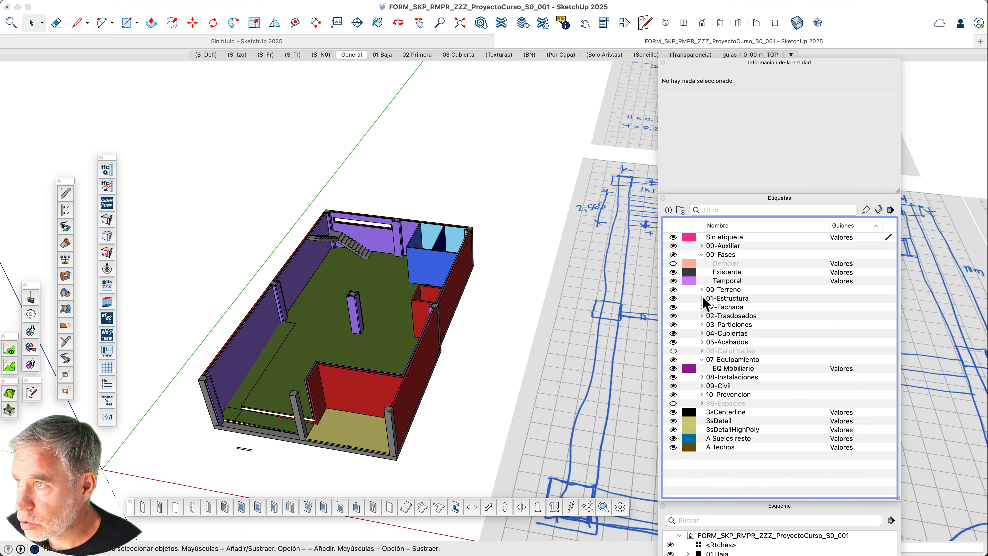
click(673, 350)
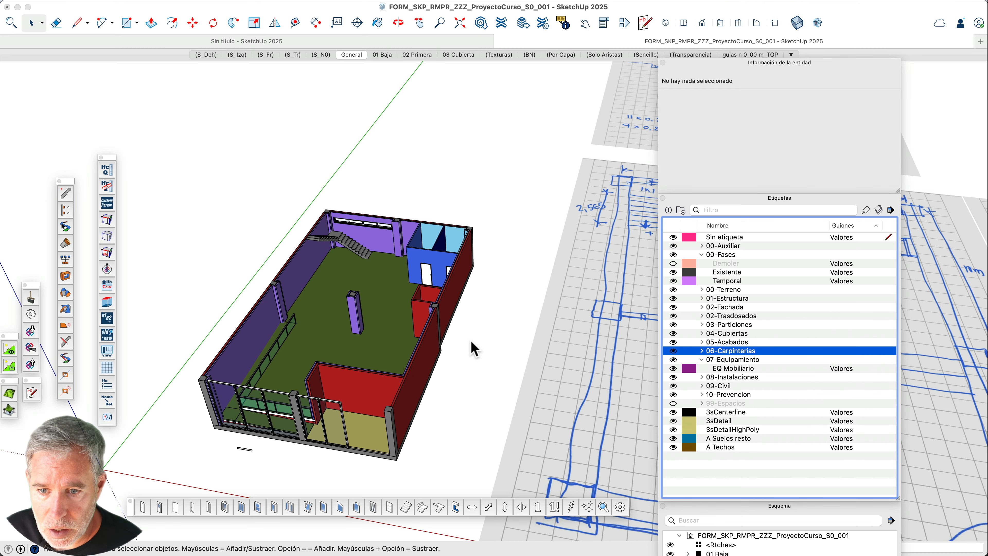
middle_drag(471, 348, 474, 282)
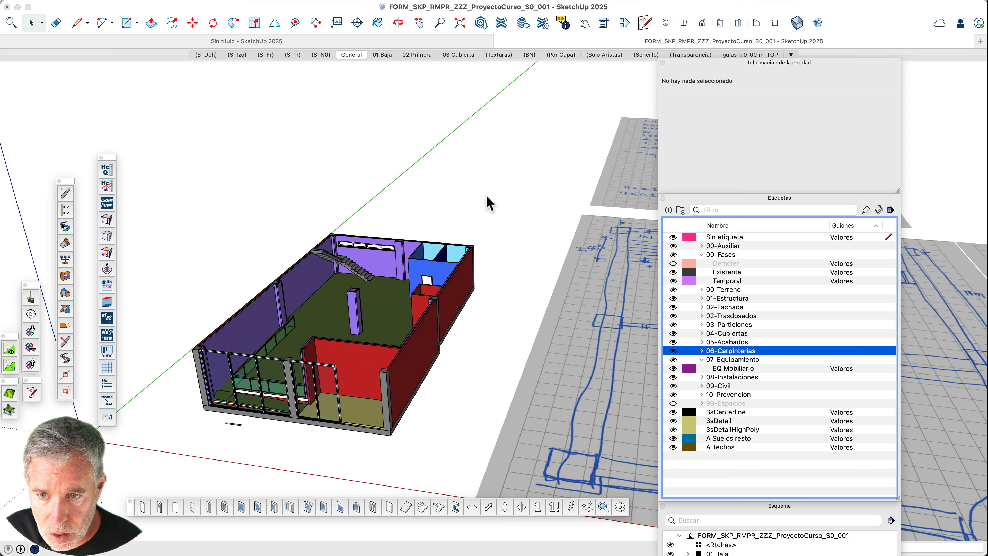
scroll(441, 372, up, 6)
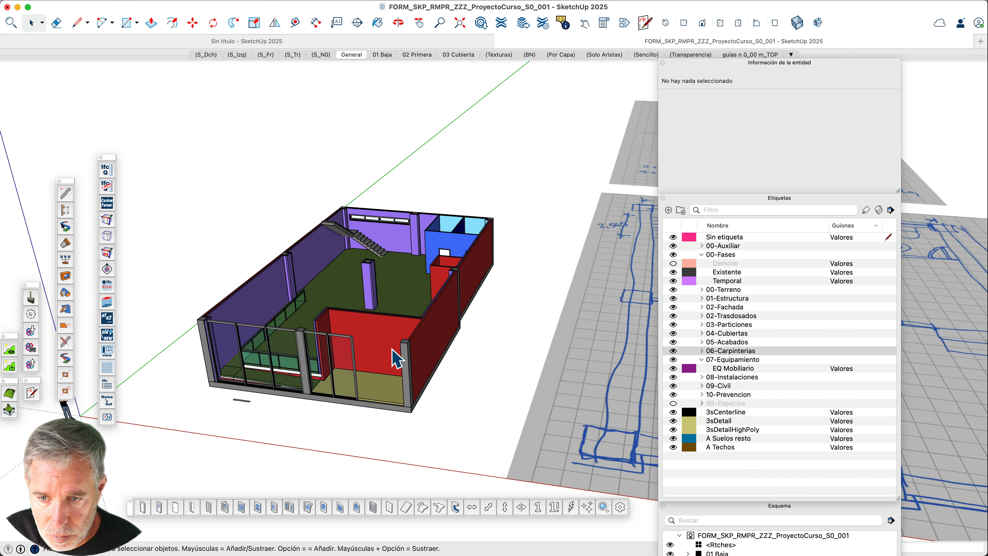
Insert the puerta ext 180 x 300 component from the FlexTools component finder at the foot of the entrance façade's last mullion
click(751, 198)
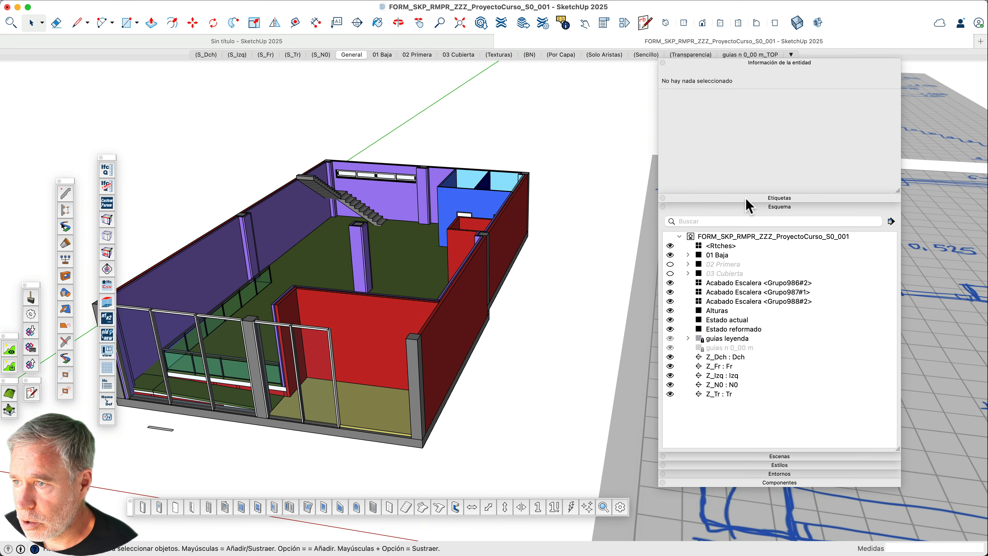
click(604, 507)
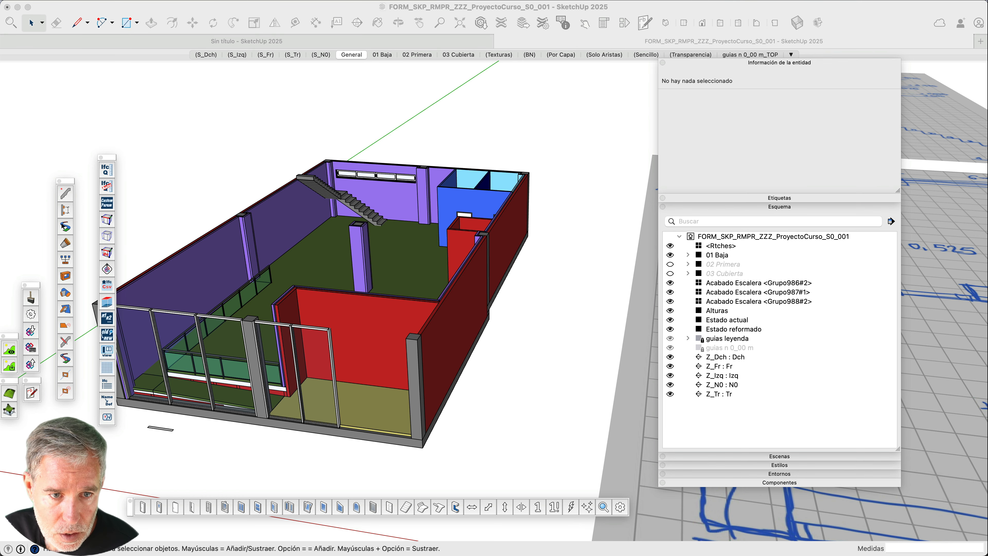
drag(745, 124, 804, 110)
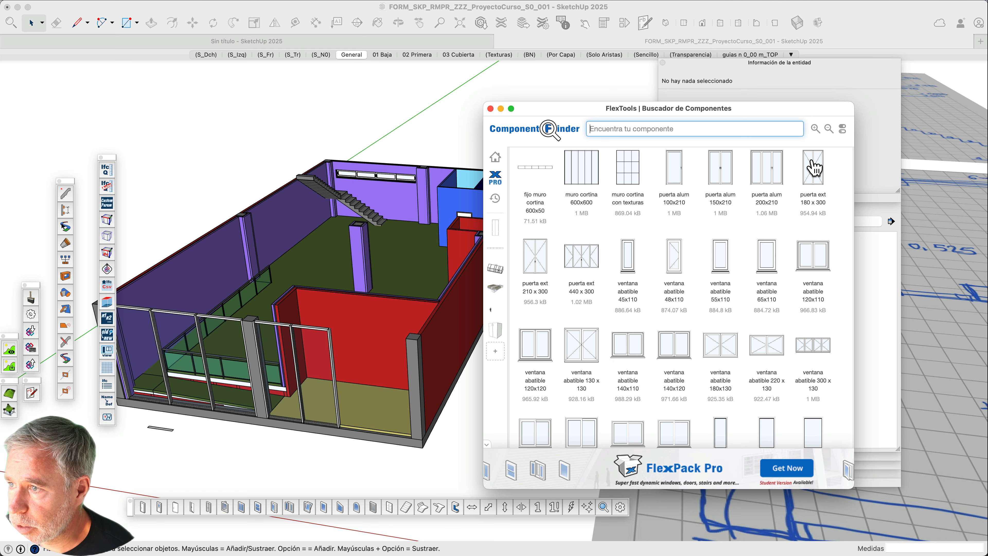
click(815, 168)
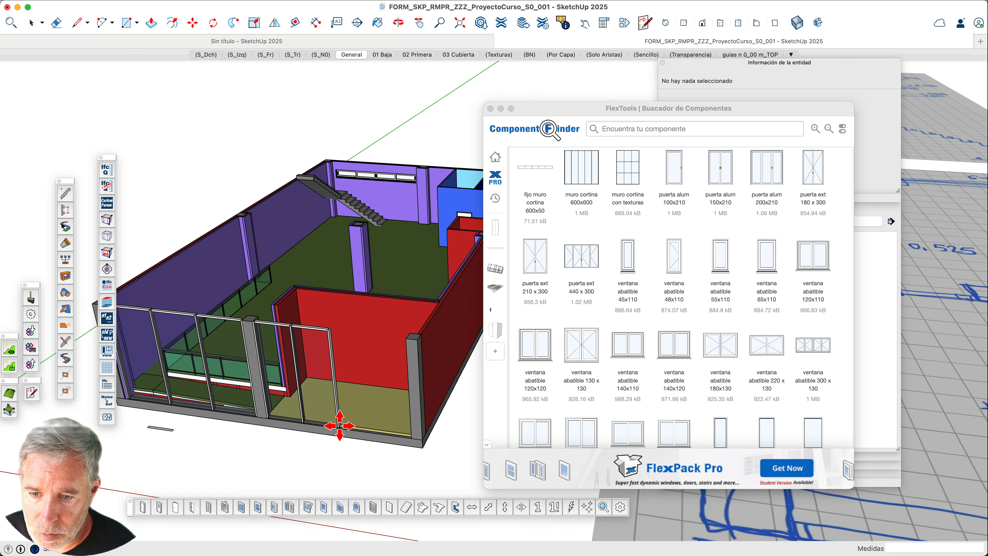
scroll(338, 424, up, 8)
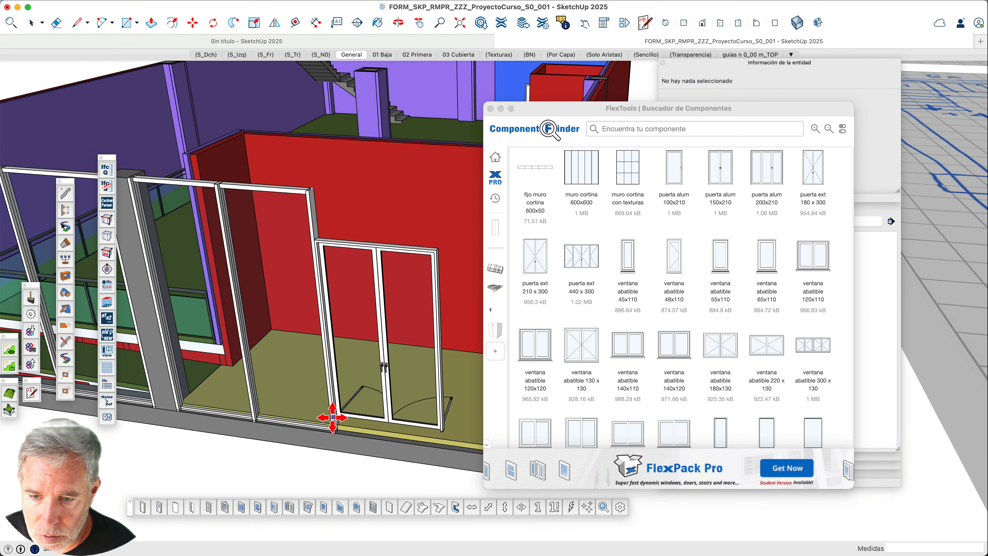
click(333, 417)
scroll(308, 386, down, 5)
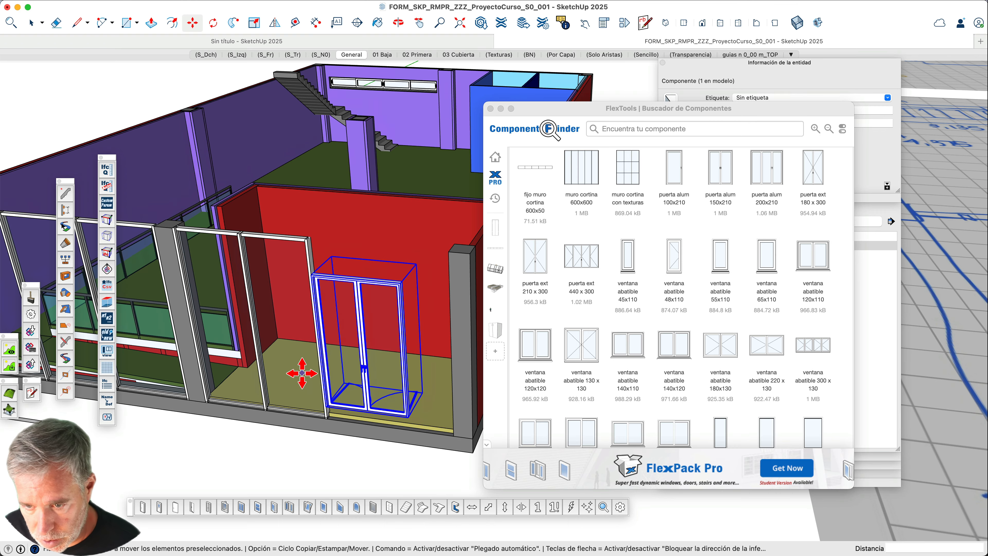
scroll(302, 373, down, 2)
key(space)
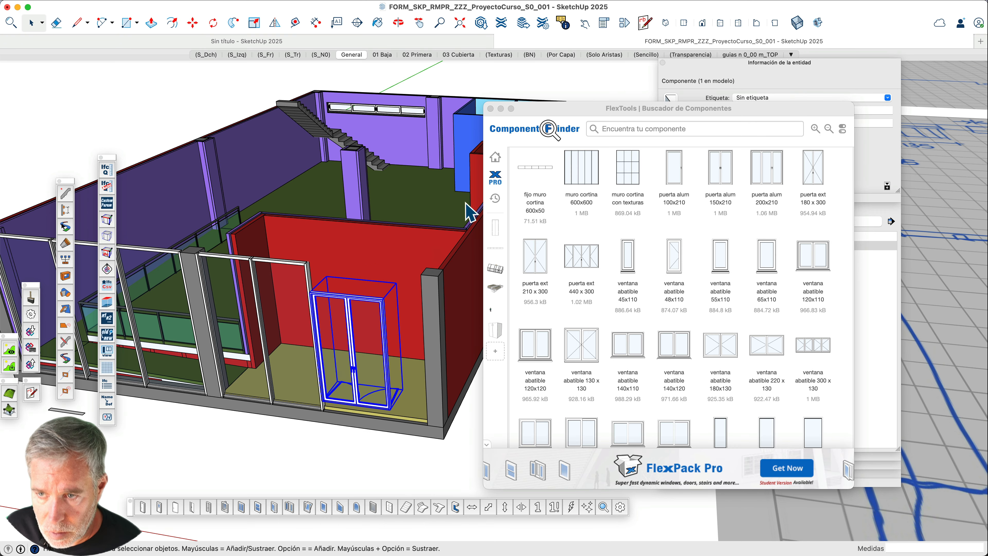
Close the component finder and set the bi-fold door's Izquierda, Derecha leaves to 2,2 in its component options
click(605, 24)
click(490, 109)
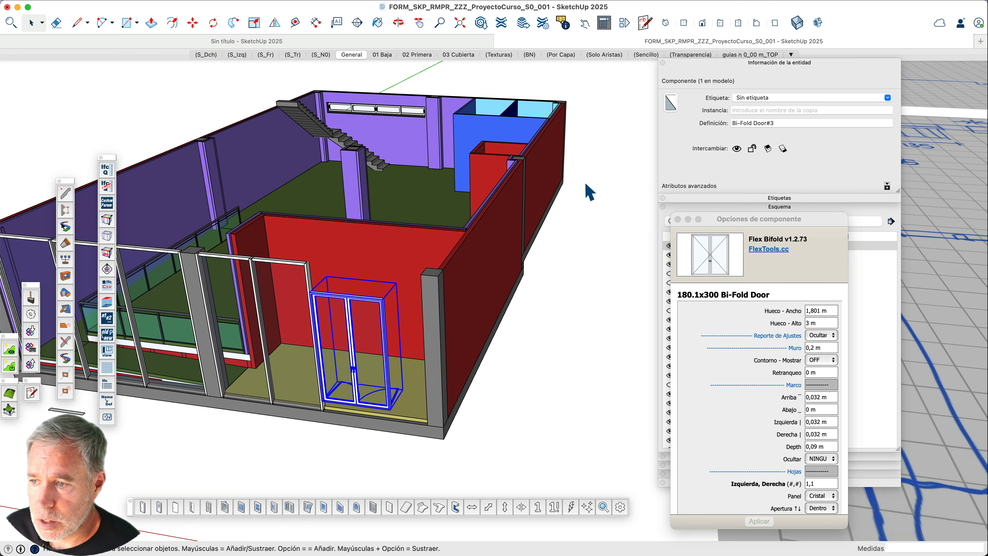
drag(786, 225, 689, 135)
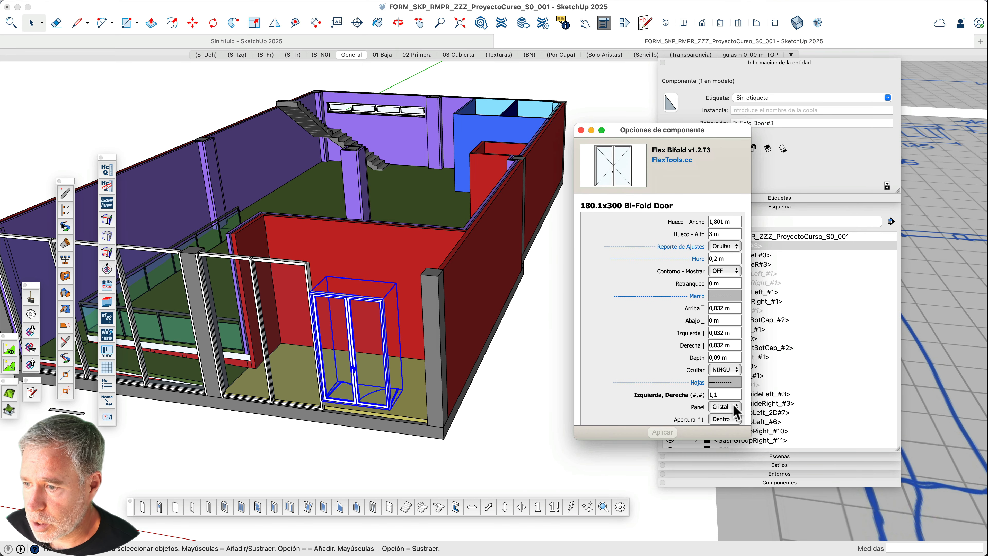
key(BackSpace)
text(2,2)
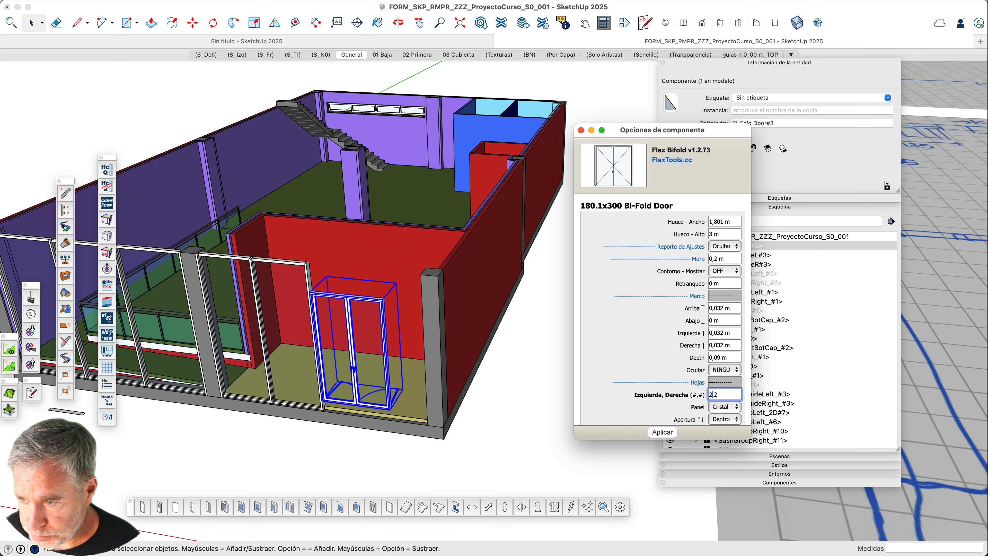
click(670, 433)
Scale the bi-fold door's width out to the corner pillar, about 2.75 m wide
scroll(399, 381, up, 5)
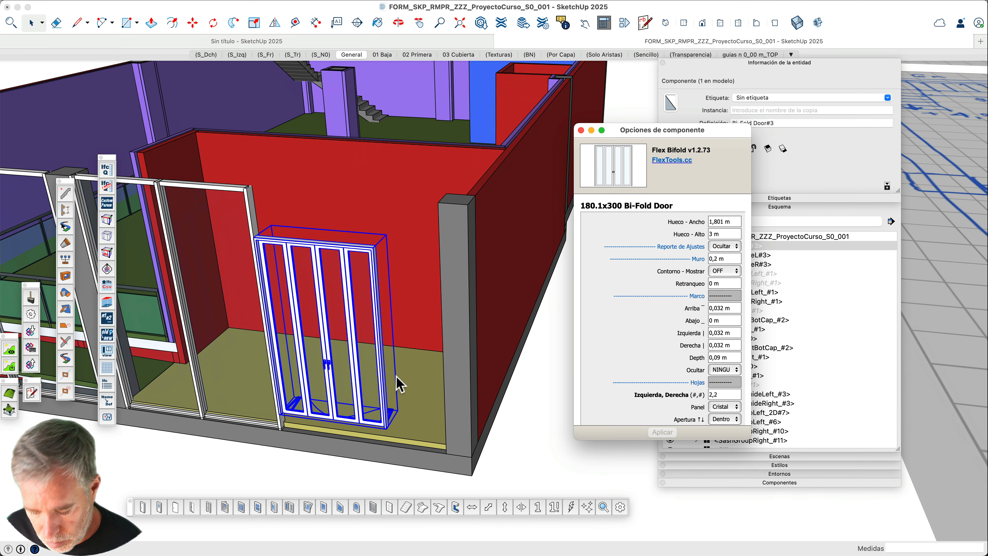
click(386, 368)
key(s)
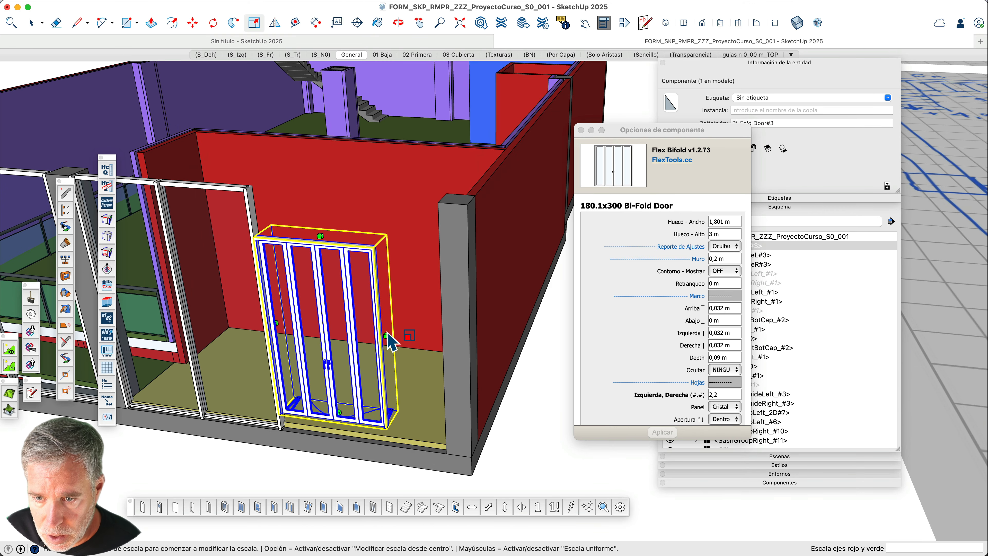
click(385, 334)
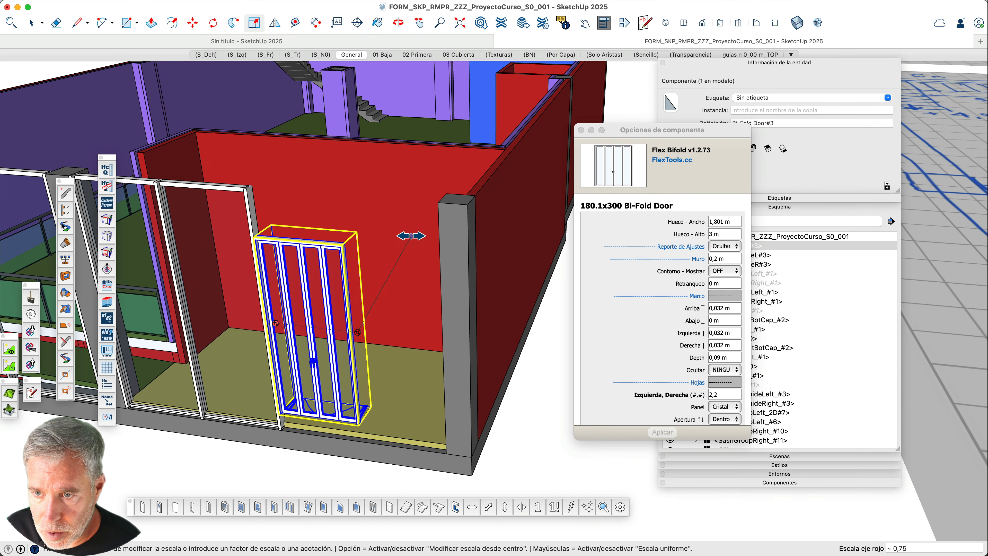
click(437, 203)
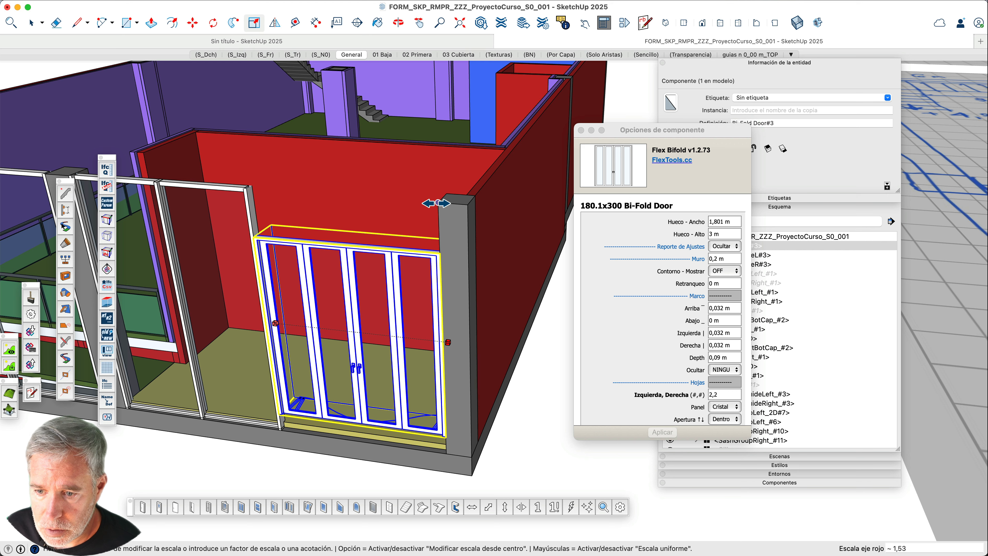
Scale the bi-fold door vertically down to the slab edge and up to the corner pillar's top, about 4.03 m high
click(369, 412)
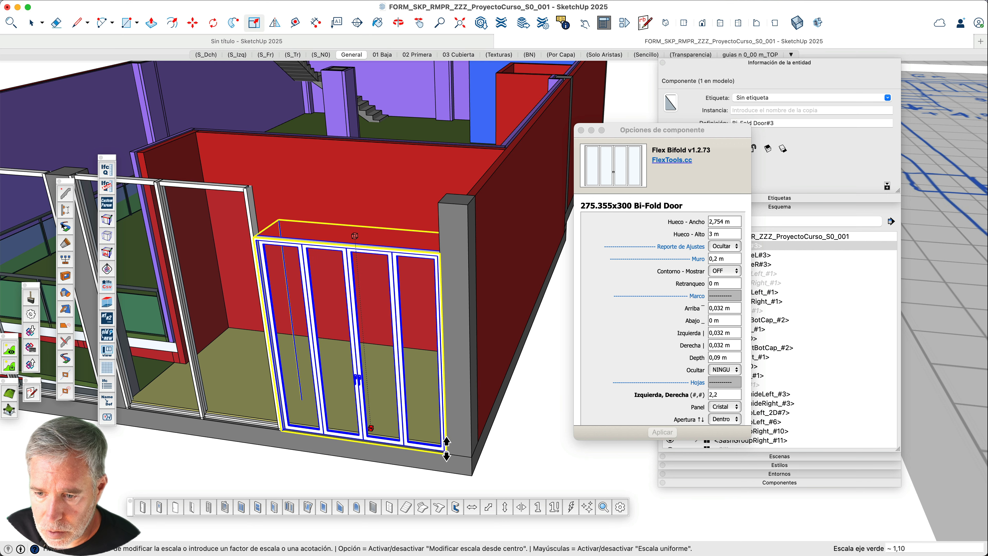
click(447, 453)
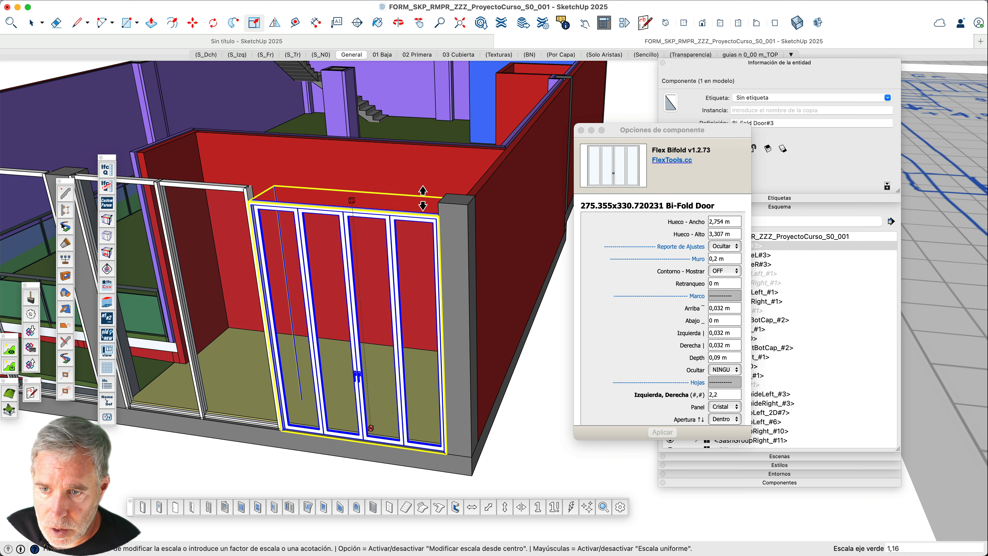
click(439, 202)
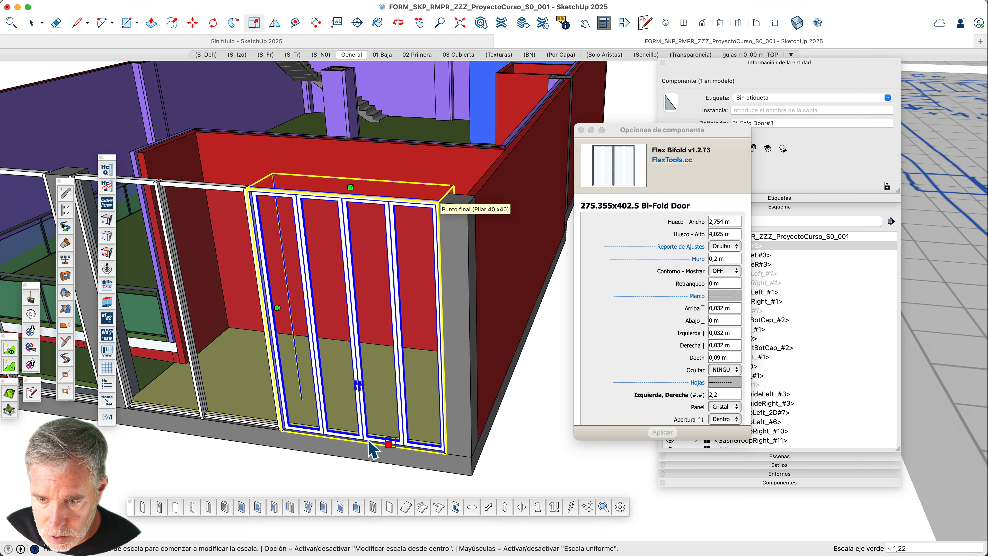
Using X-ray view temporarily, raise the door's lower edge to the pillar's base point, about 3.93 m high, and clear the selection
key(x)
scroll(366, 440, up, 2)
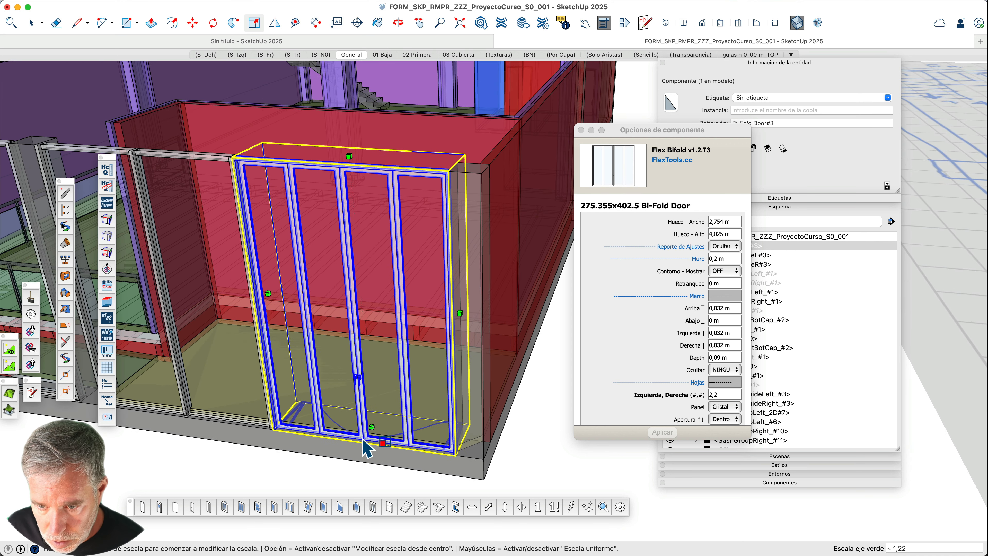
click(372, 423)
scroll(377, 427, up, 1)
scroll(377, 427, up, 1)
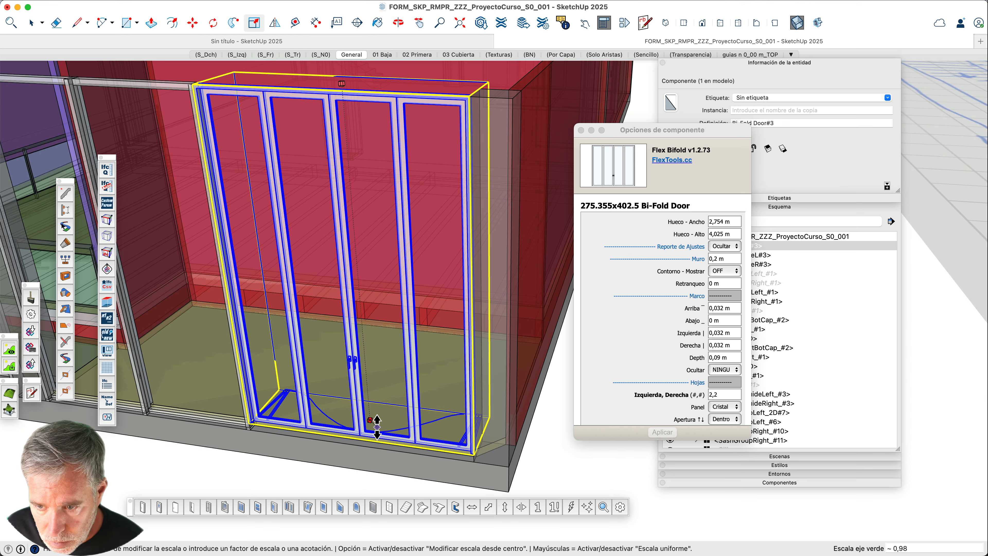
click(499, 443)
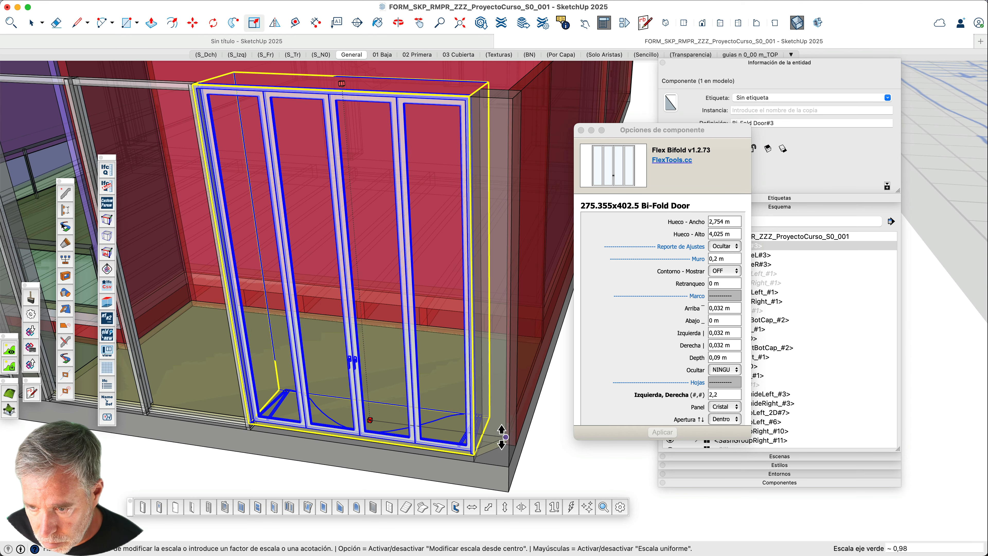
key(space)
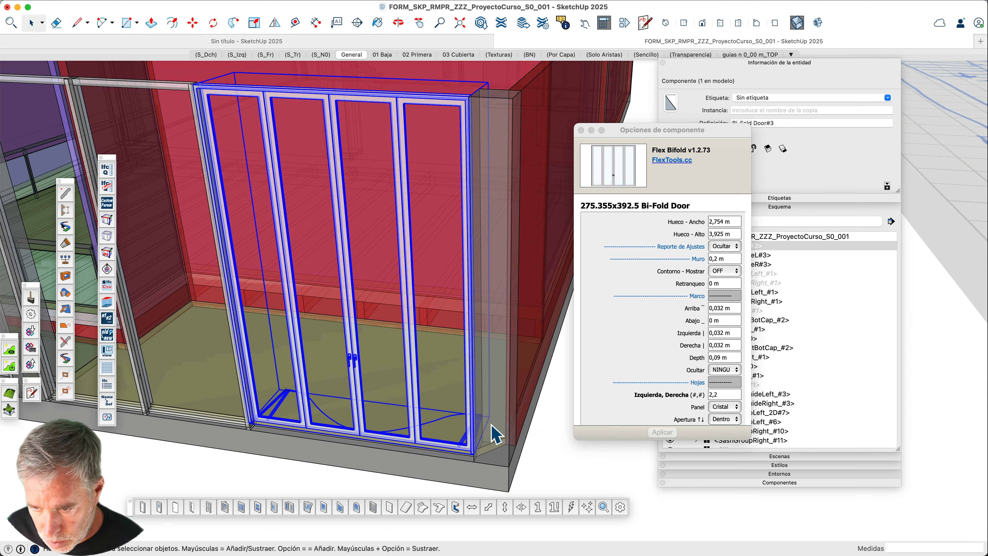
scroll(518, 454, down, 3)
click(521, 459)
scroll(518, 462, down, 1)
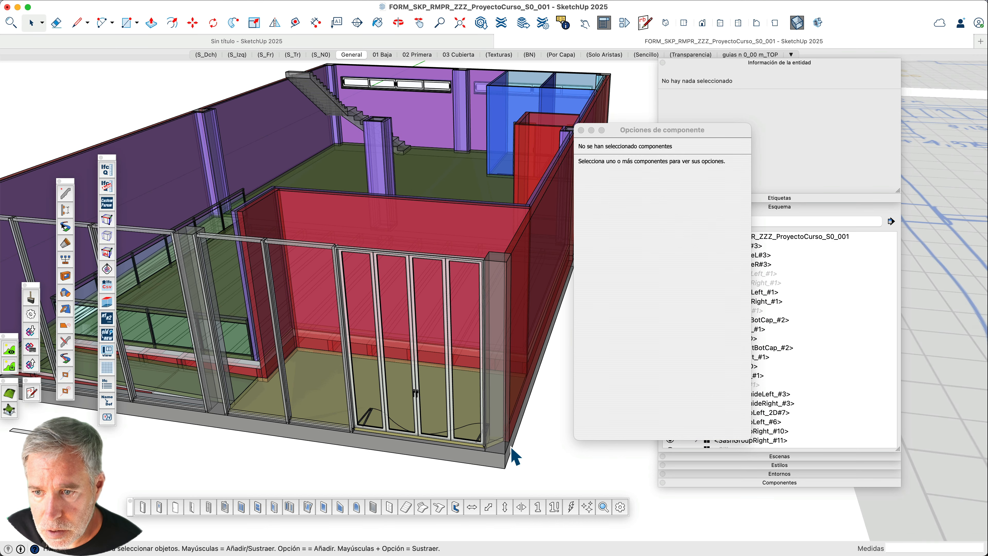
key(x)
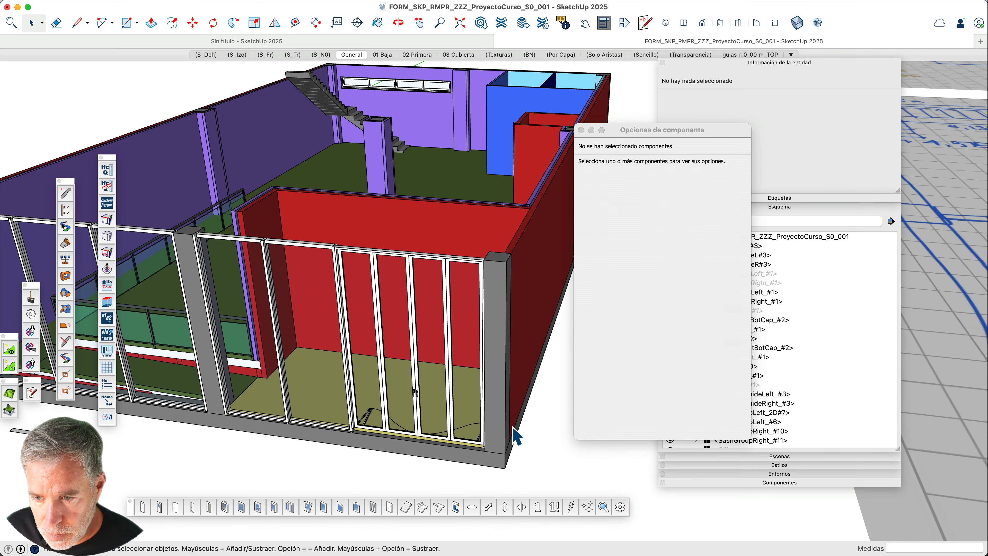
Examine the fitted bi-fold door and the glazed entrance façade from several angles
scroll(517, 436, down, 2)
middle_drag(482, 434, 456, 370)
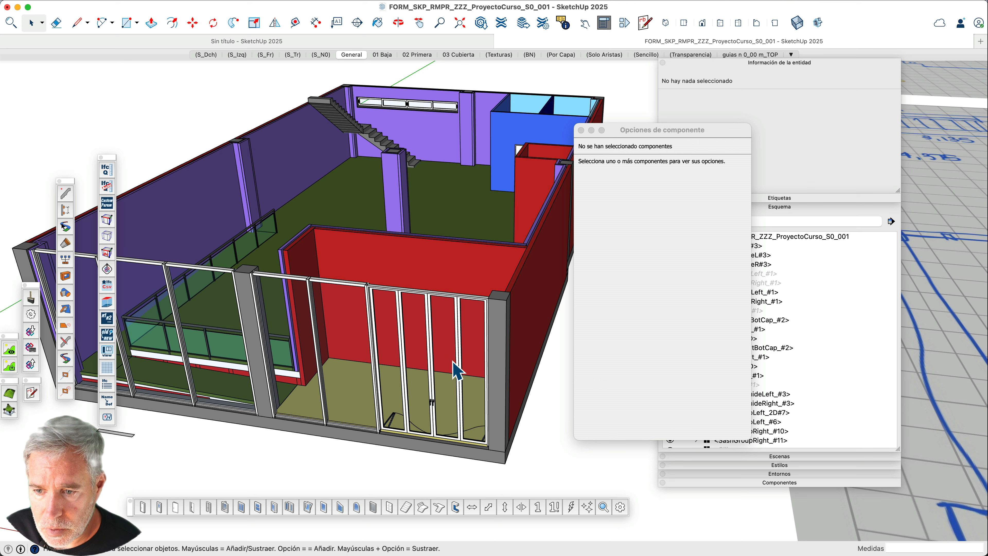
middle_drag(424, 327, 425, 313)
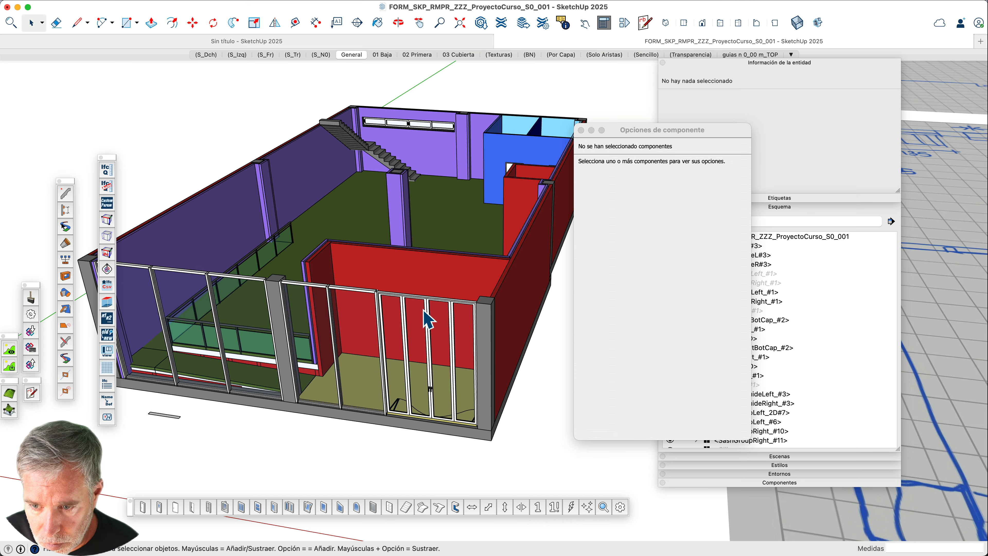
scroll(440, 367, down, 1)
scroll(437, 404, down, 1)
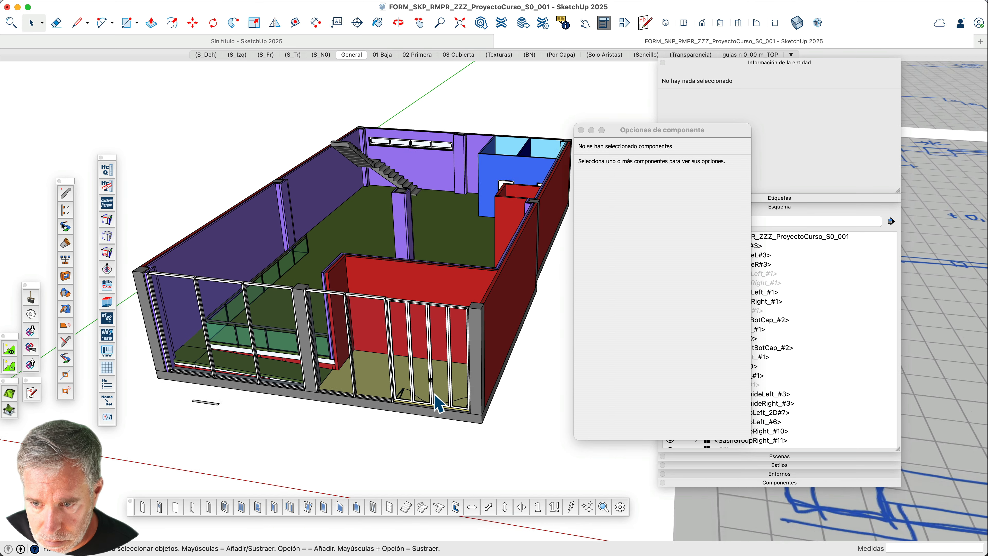
scroll(437, 403, up, 2)
middle_drag(467, 350, 431, 314)
scroll(333, 336, up, 3)
scroll(374, 372, down, 2)
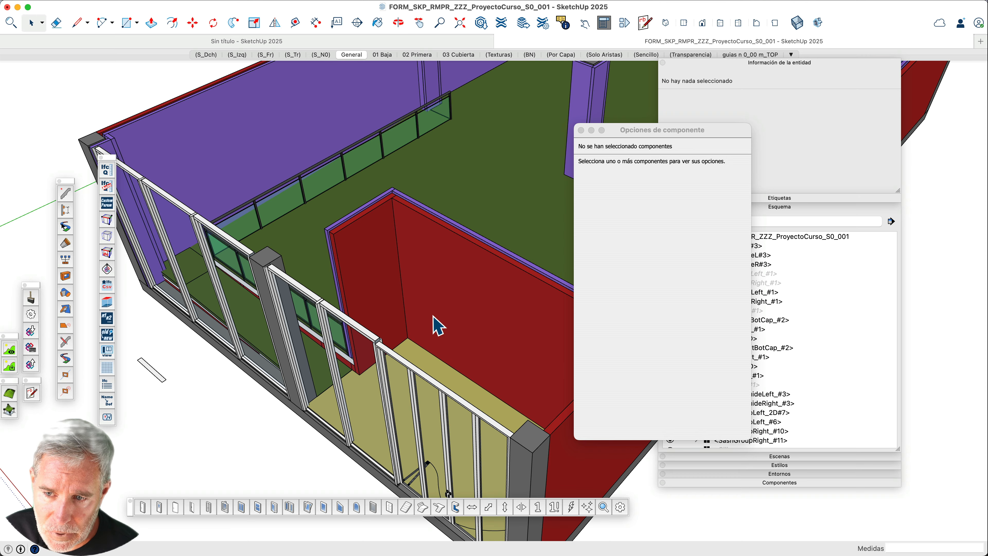
scroll(437, 325, down, 8)
mouse_move(472, 268)
middle_down()
mouse_move(457, 259)
mouse_move(470, 258)
mouse_move(474, 271)
mouse_move(463, 280)
mouse_move(468, 298)
middle_up()
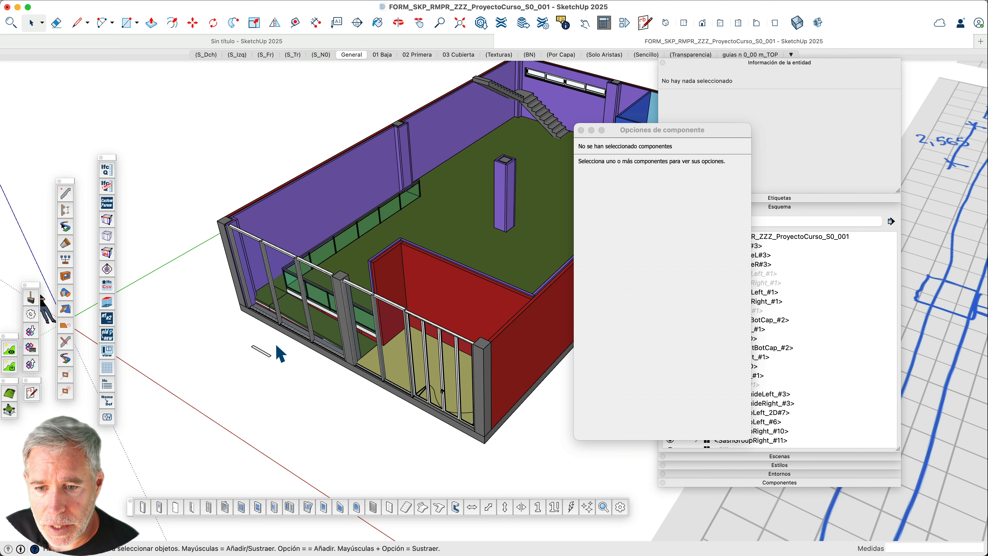
Delete the stray flat rectangle on the ground in front of the façade and close the component options
drag(236, 334, 281, 375)
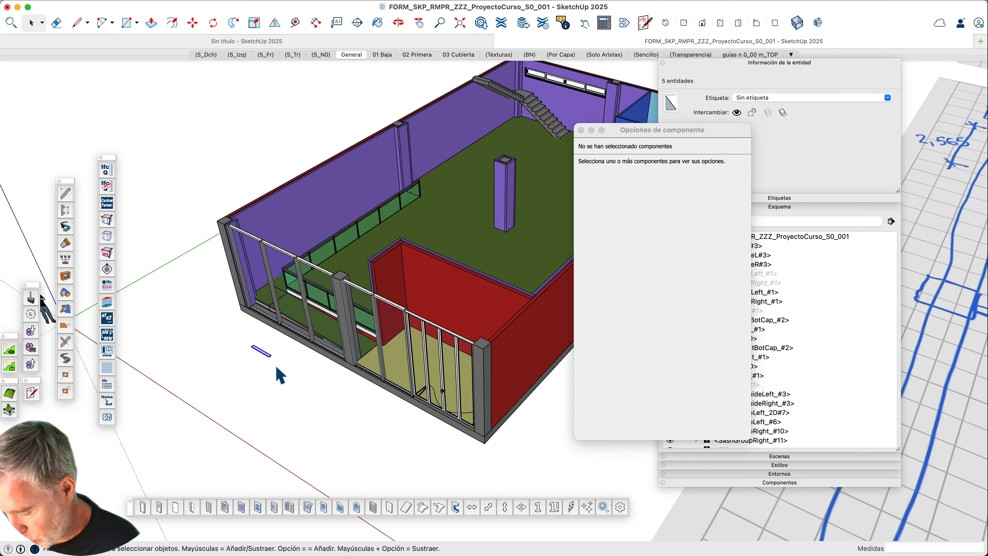
key(Delete)
scroll(193, 337, down, 3)
middle_drag(286, 280, 418, 244)
scroll(478, 245, down, 4)
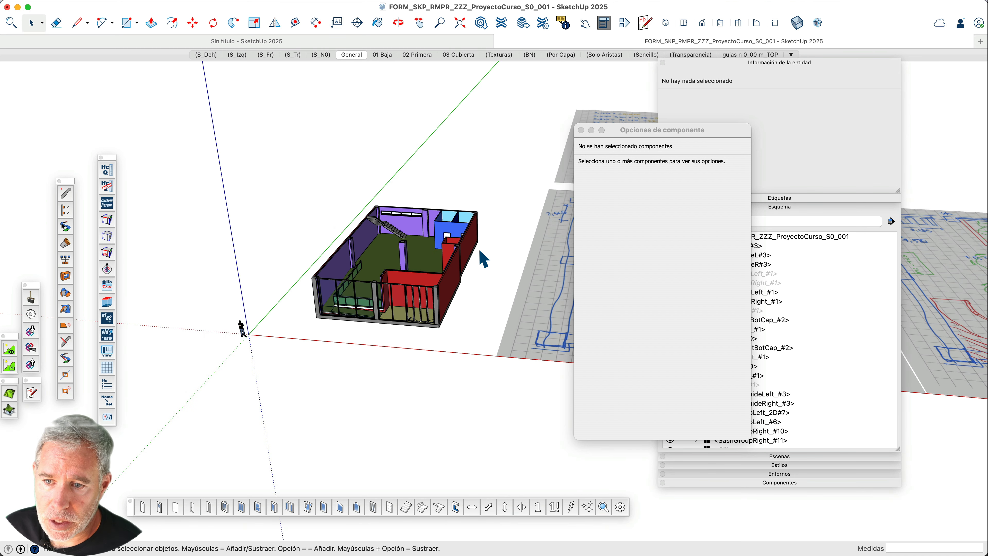
middle_drag(480, 251, 435, 216)
scroll(435, 216, up, 5)
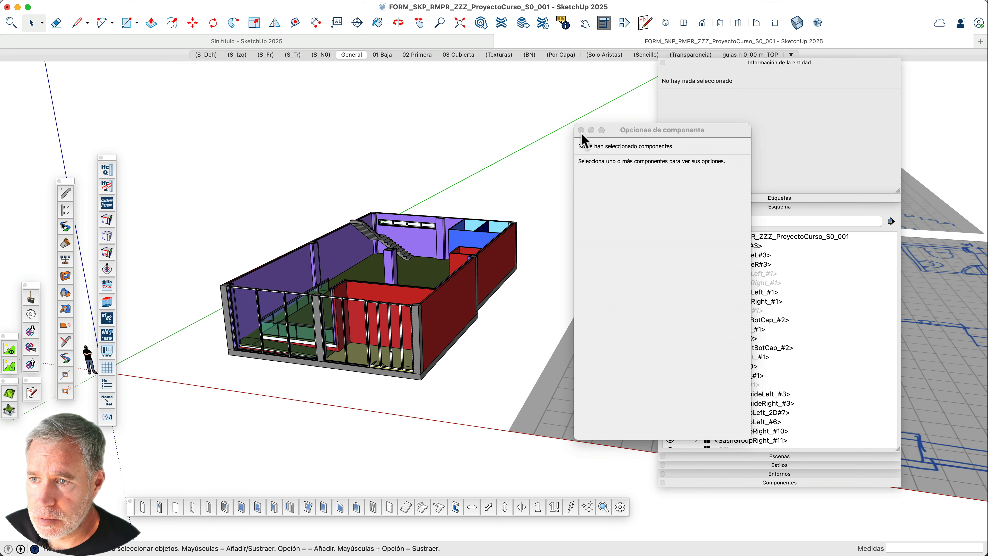
click(581, 131)
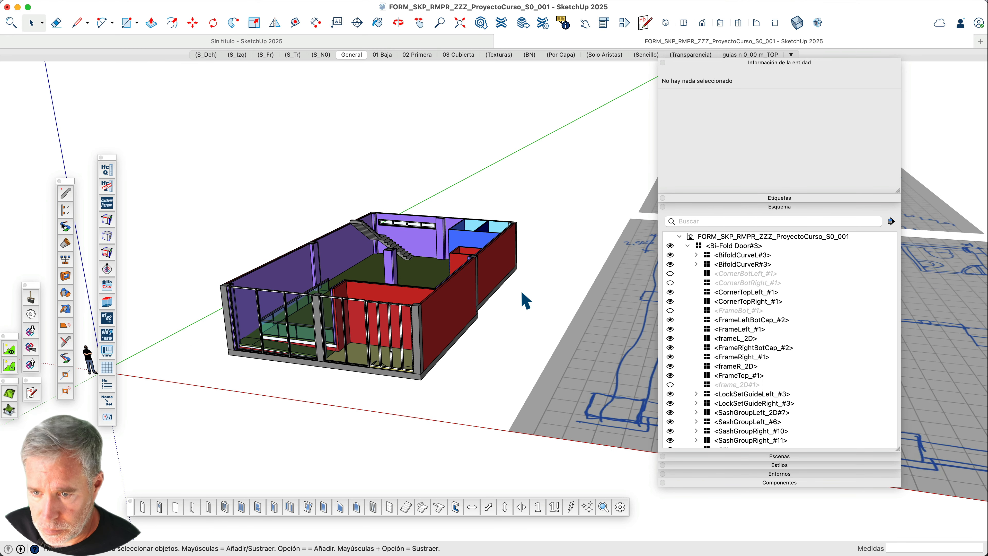
Collapse the Bi-Fold Door component in the model hierarchy and move it inside the 01 Baja group
middle_drag(499, 303, 489, 288)
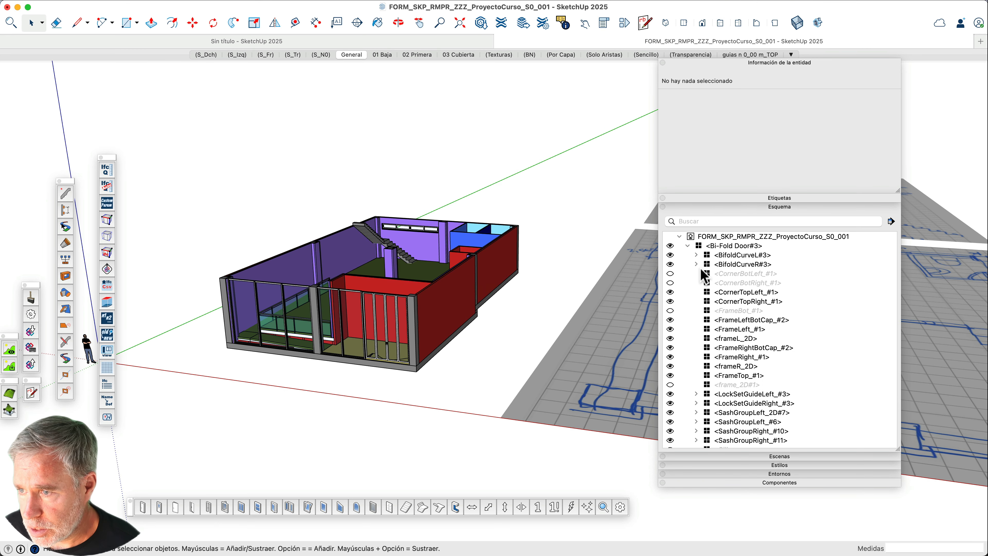
click(688, 246)
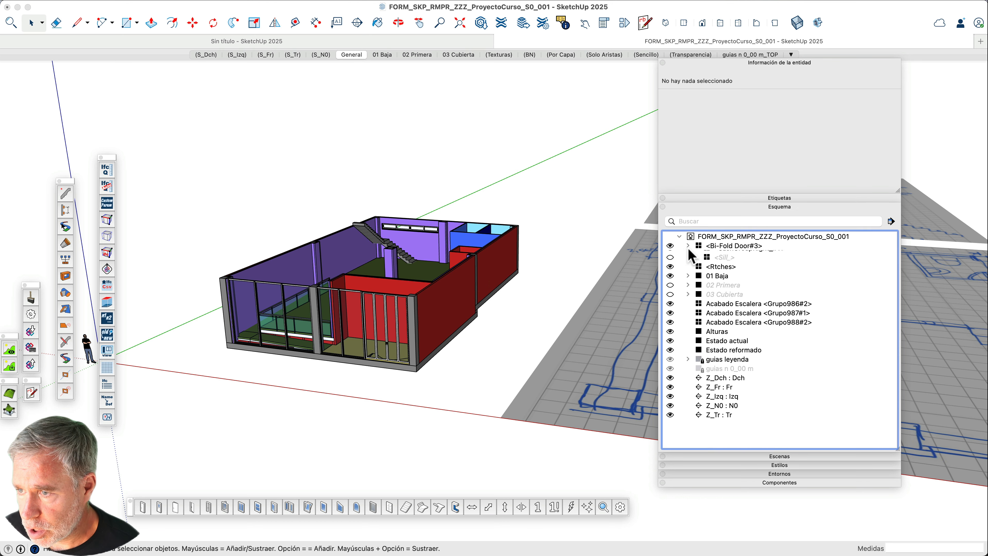
click(729, 250)
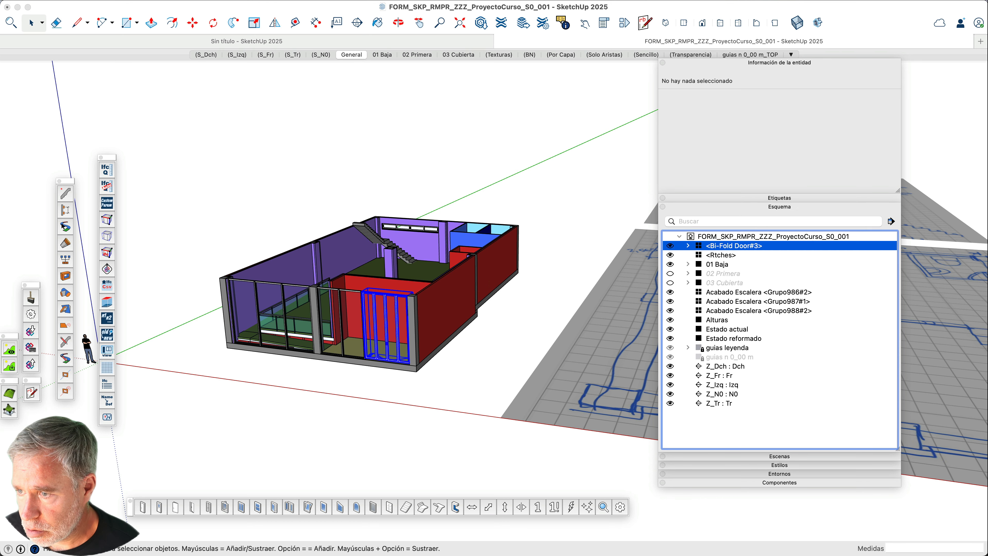
drag(728, 244, 726, 265)
Move the three Acabado Escalera components into the 01 Baja group in the model hierarchy
click(742, 284)
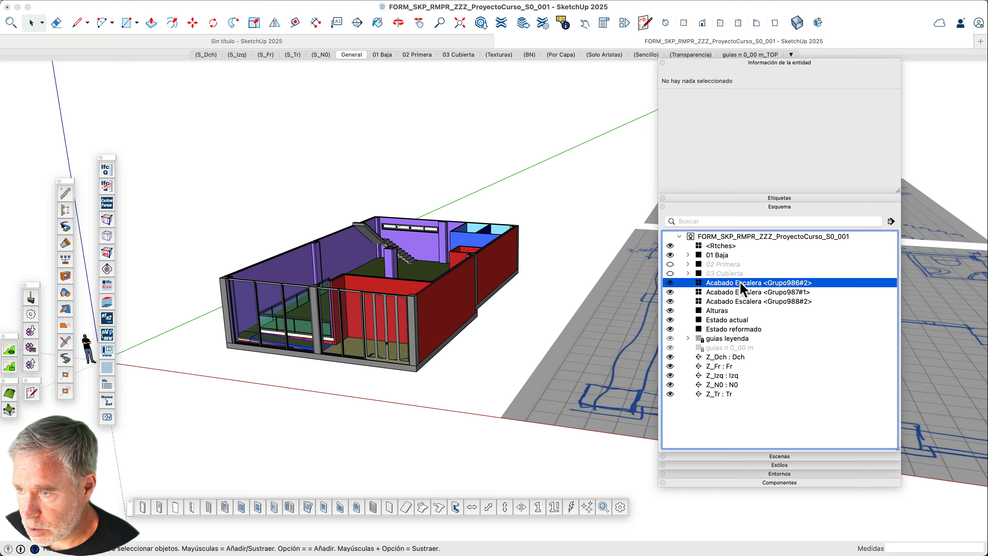
shift+click(743, 299)
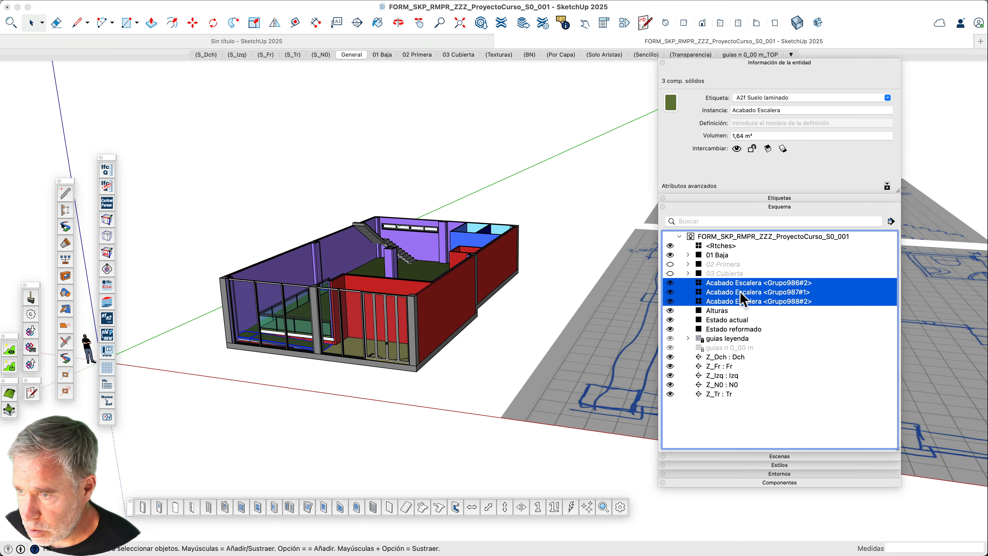
drag(739, 291, 722, 255)
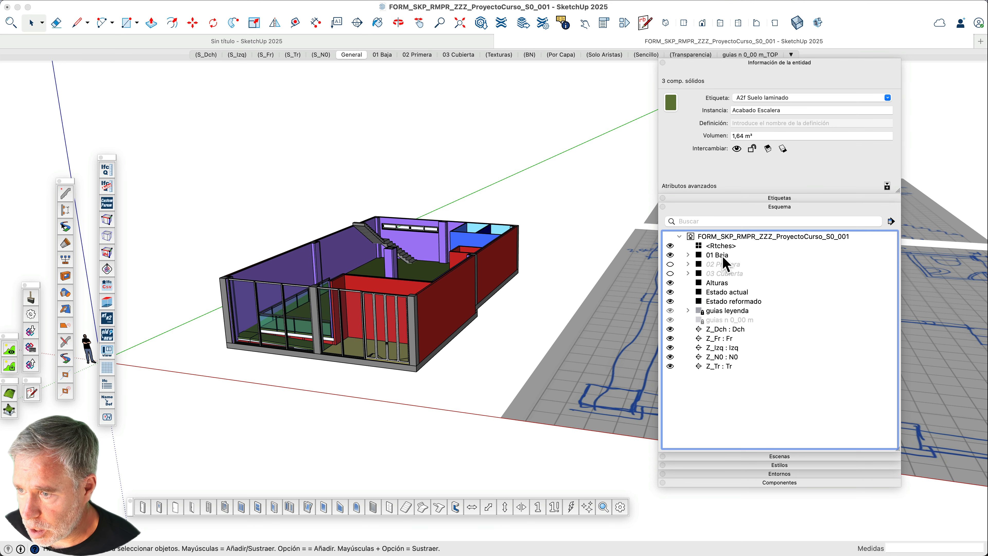
Check the model's grouping by toggling the visibility of 01 Baja and 02 Primera and restoring both
click(670, 256)
click(670, 255)
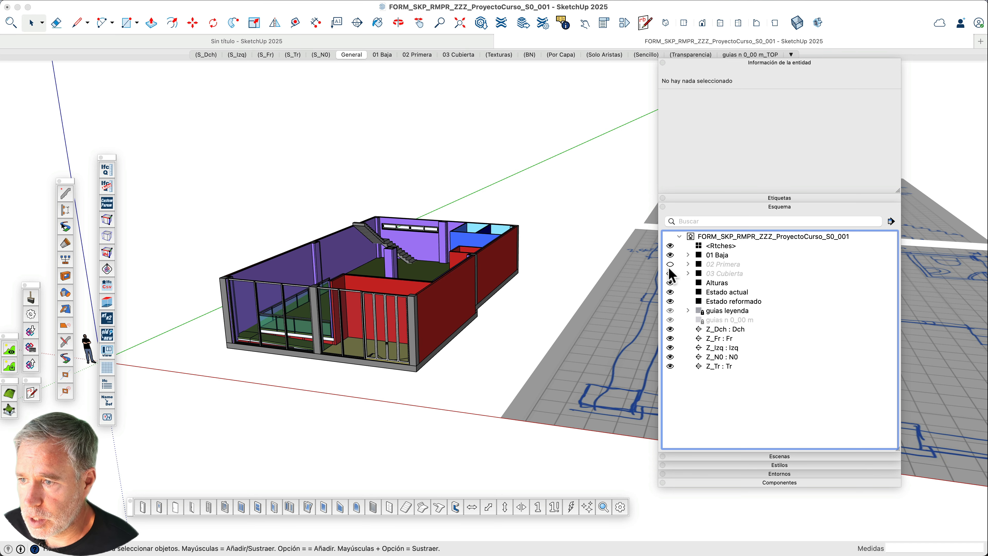
click(670, 265)
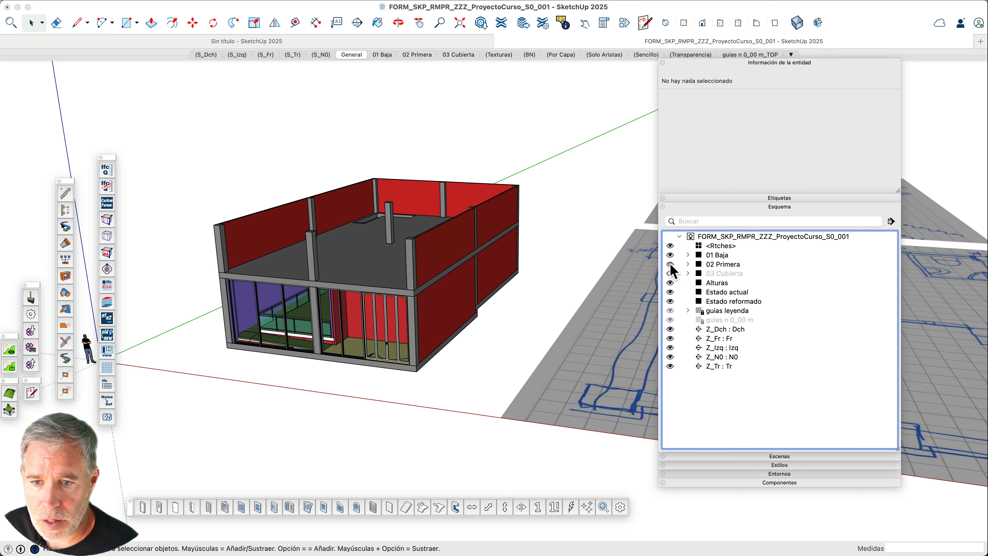
click(670, 264)
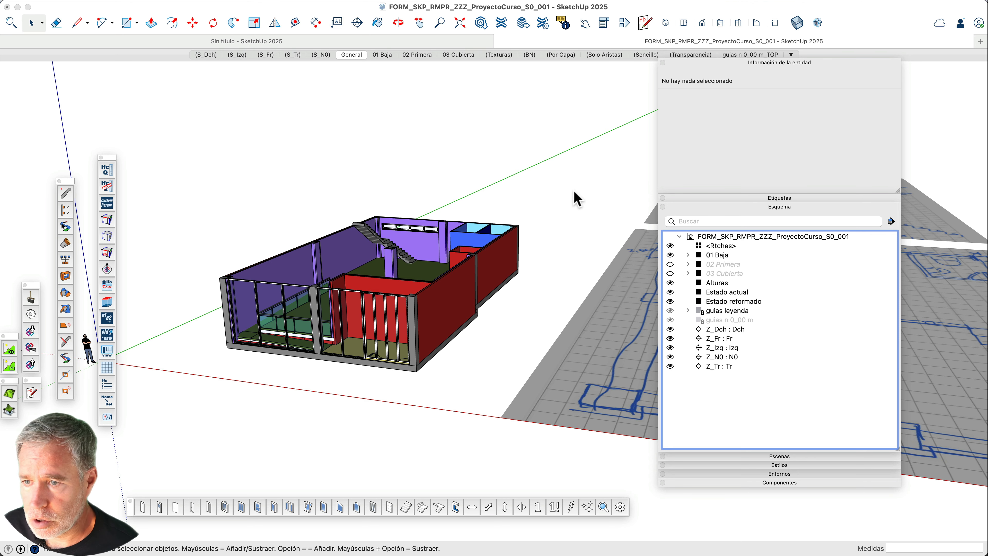
Collapse the Esquema and Información de la entidad trays and shift the tray stack slightly to clear the drawing area
middle_drag(541, 221, 530, 253)
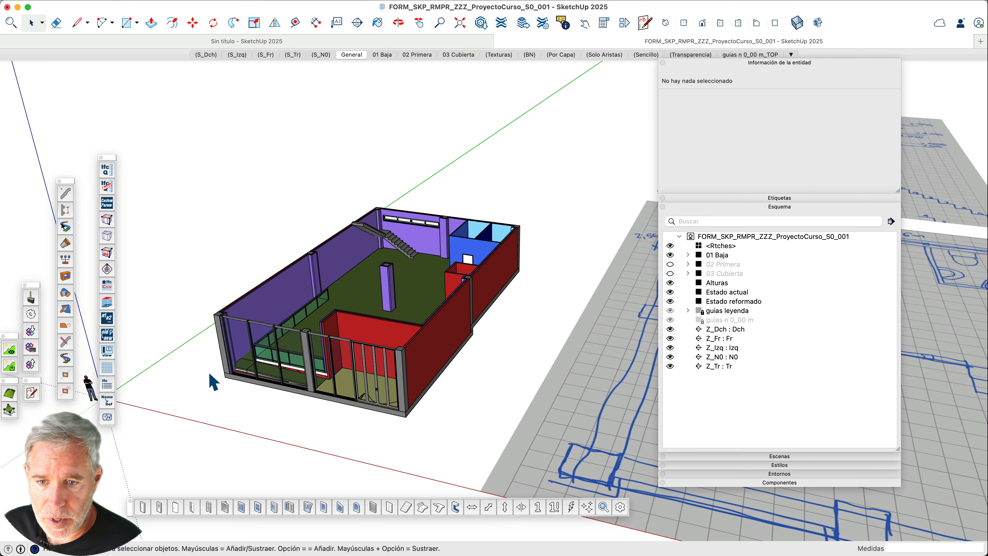
scroll(212, 380, up, 3)
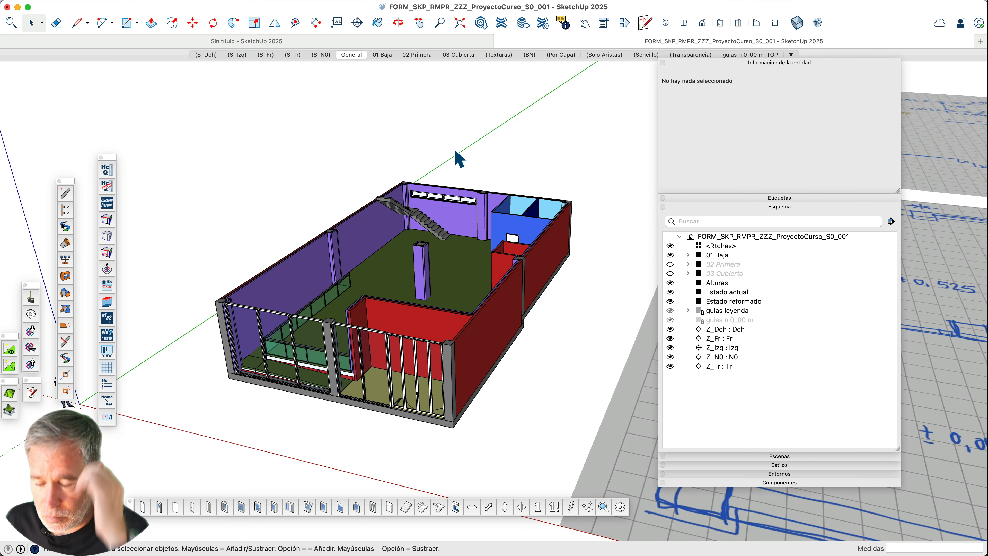
scroll(463, 159, down, 3)
middle_drag(537, 304, 530, 276)
scroll(480, 321, up, 1)
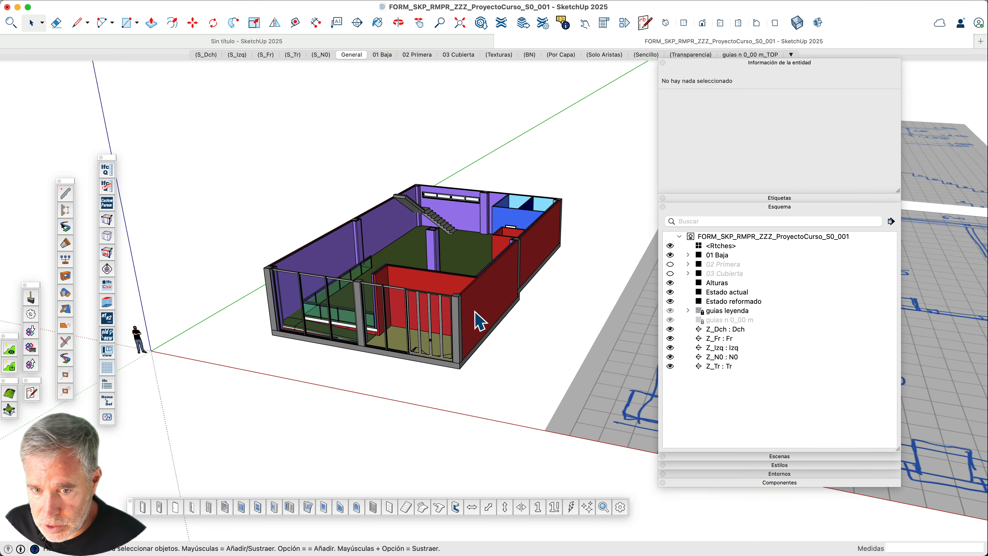
scroll(481, 322, up, 2)
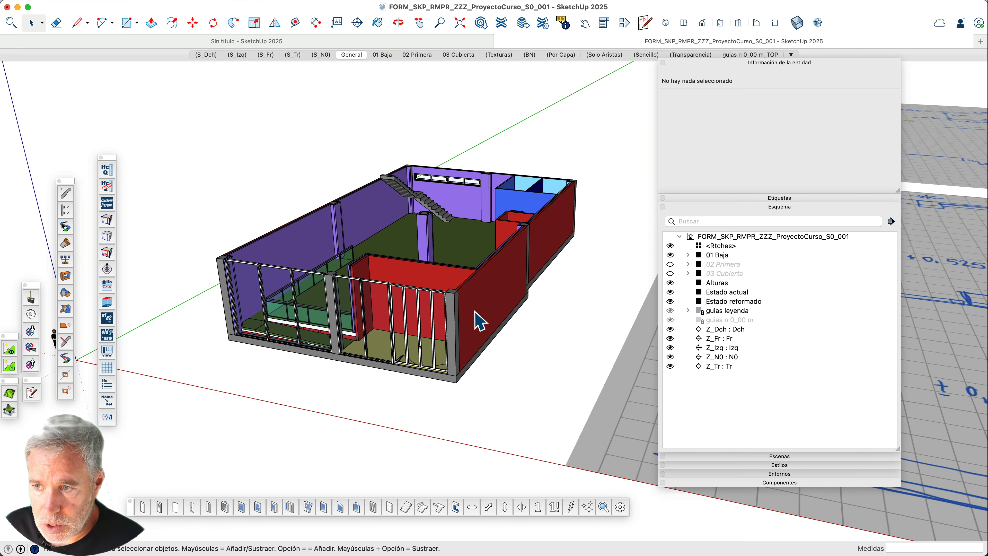
click(776, 207)
click(825, 63)
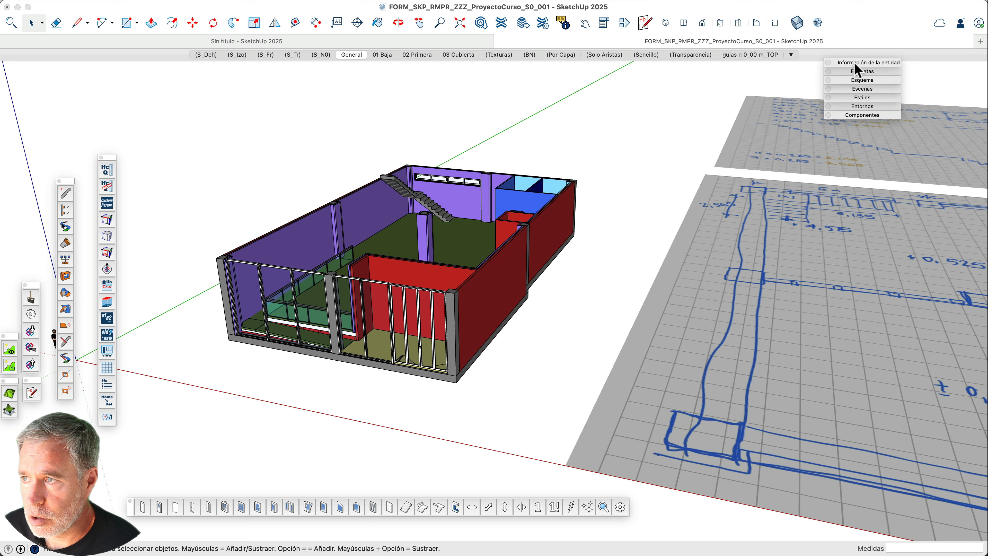
drag(854, 61, 867, 70)
middle_drag(646, 324, 514, 289)
middle_drag(342, 296, 307, 194)
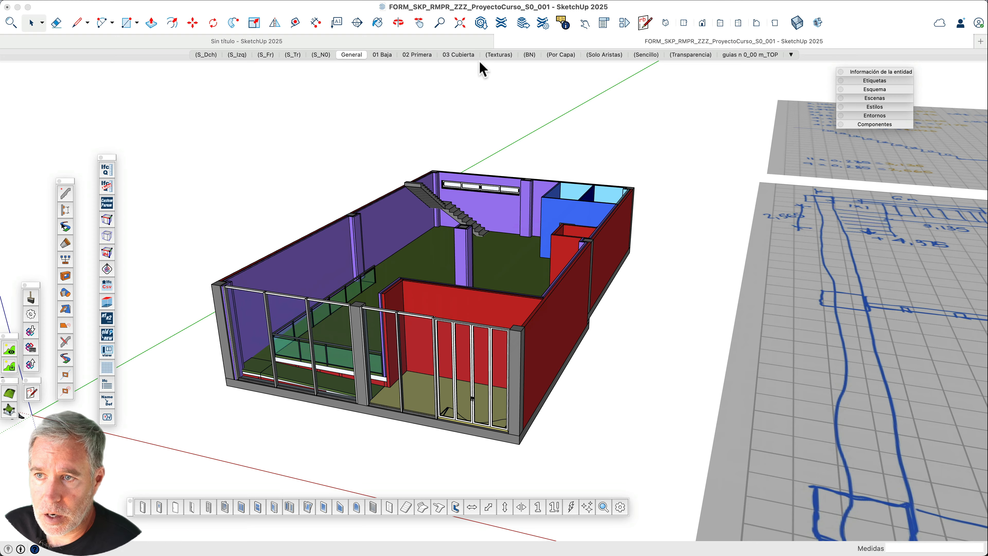
Switch to the black-and-white (BN) scene and examine the ground floor's interior, partitions and carpentry from above
click(529, 55)
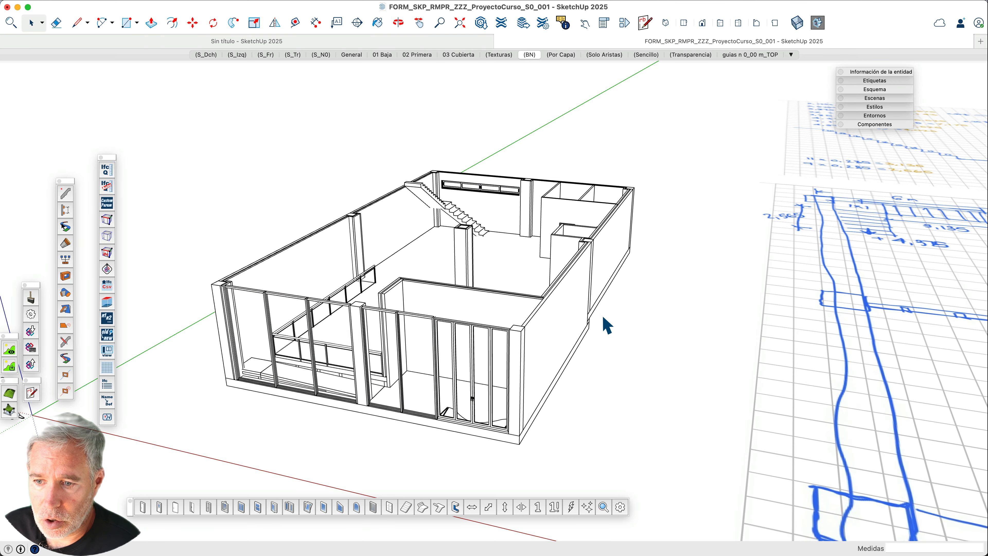
middle_drag(593, 253, 628, 283)
scroll(518, 315, up, 8)
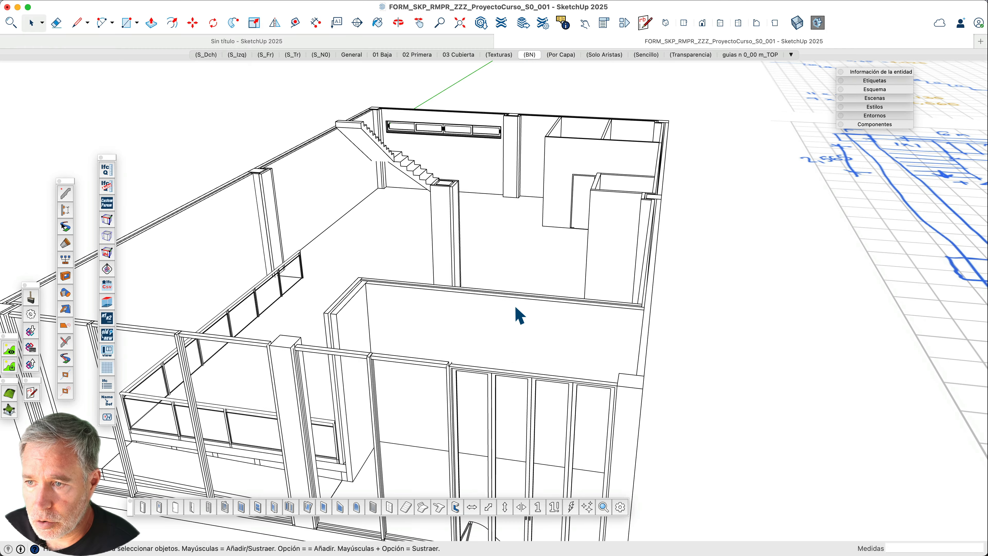
middle_drag(582, 311, 534, 348)
scroll(632, 233, down, 5)
scroll(530, 339, down, 3)
middle_drag(521, 236, 505, 277)
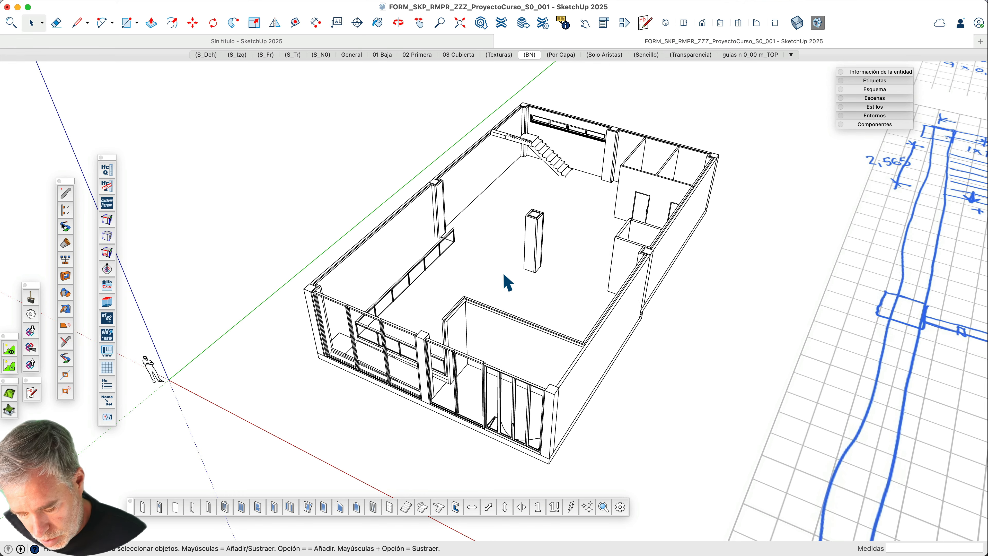
Examine the ground floor in top view with parallel projection, comparing its layout with the sketched plan
key(super+1)
scroll(434, 220, down, 6)
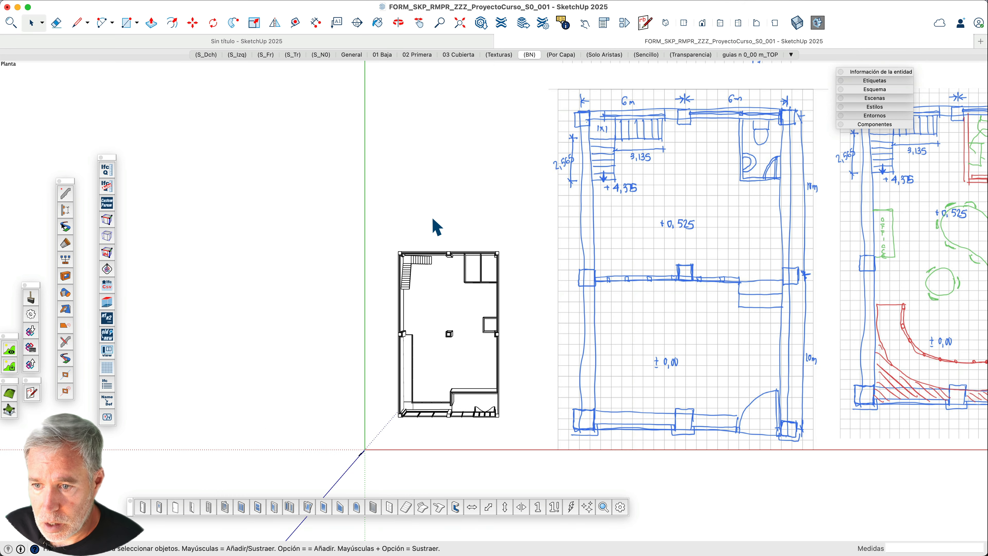
scroll(476, 401, up, 2)
scroll(475, 413, up, 3)
scroll(467, 168, up, 1)
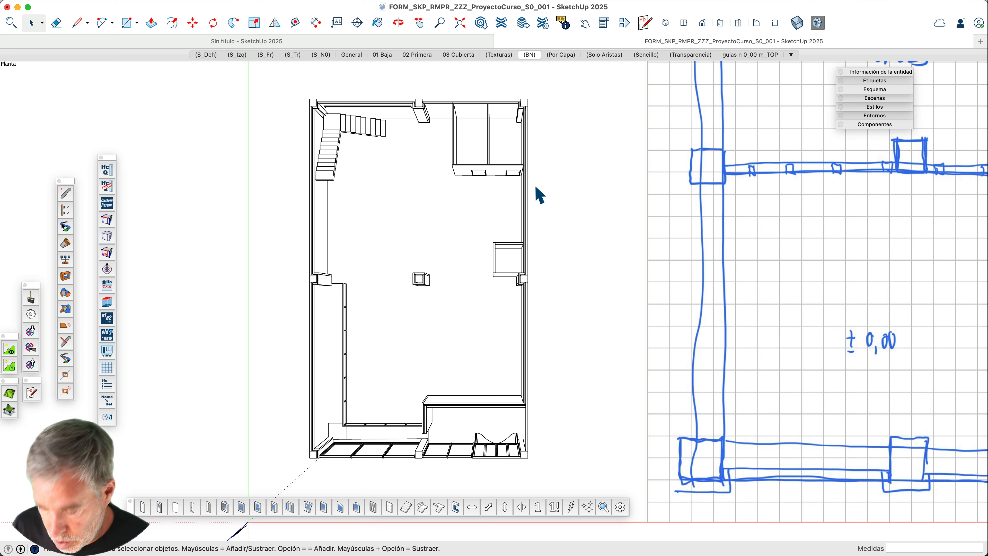
key(shift+p)
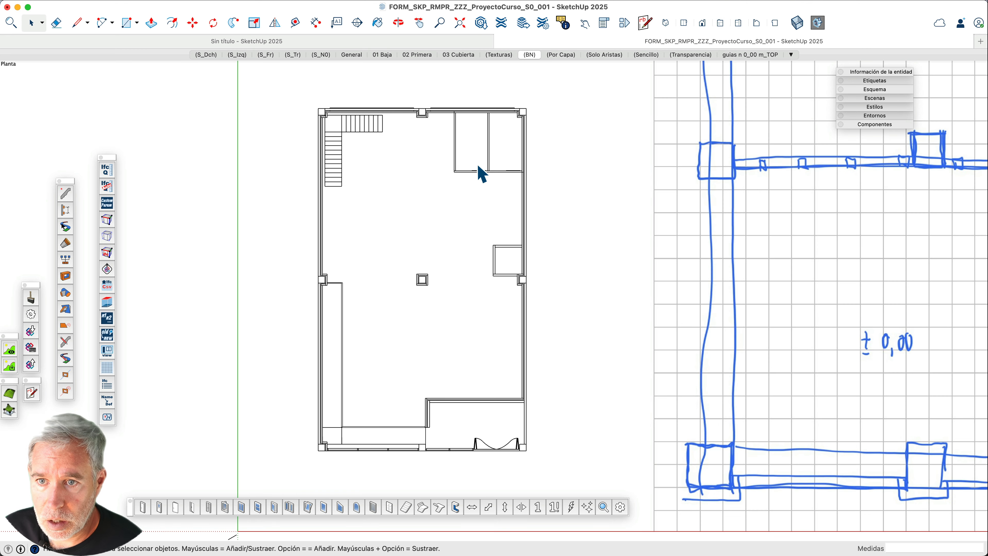
scroll(543, 339, up, 1)
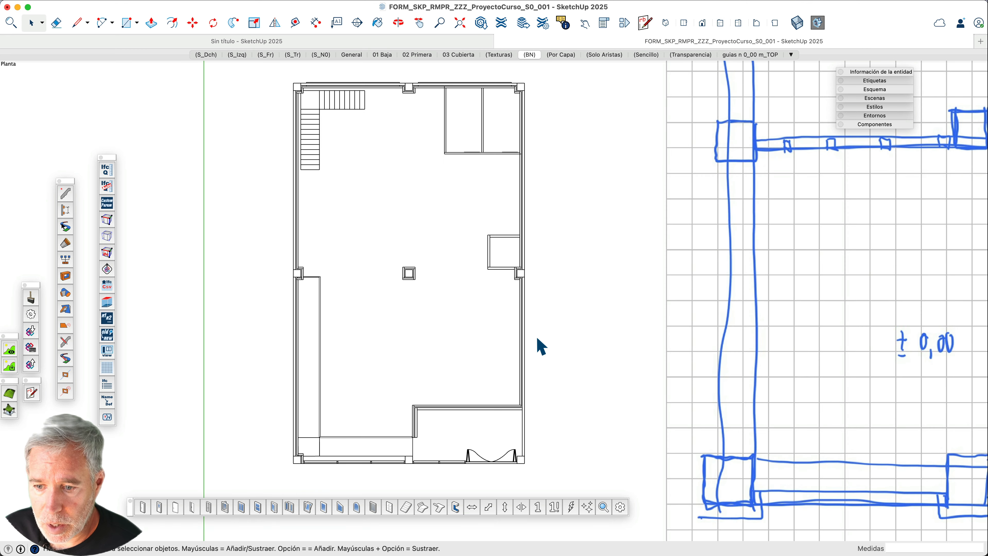
scroll(523, 348, down, 1)
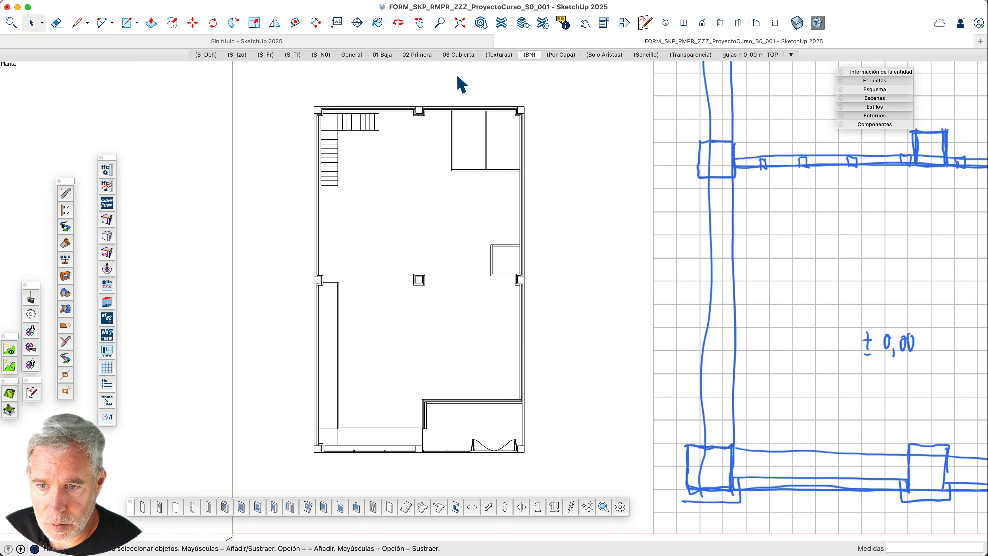
scroll(462, 84, up, 1)
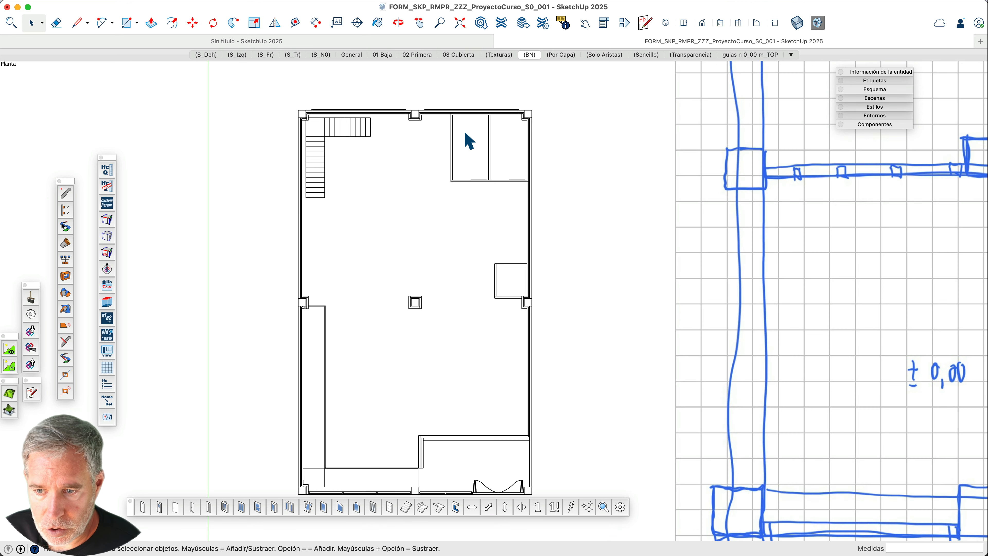
scroll(470, 141, down, 1)
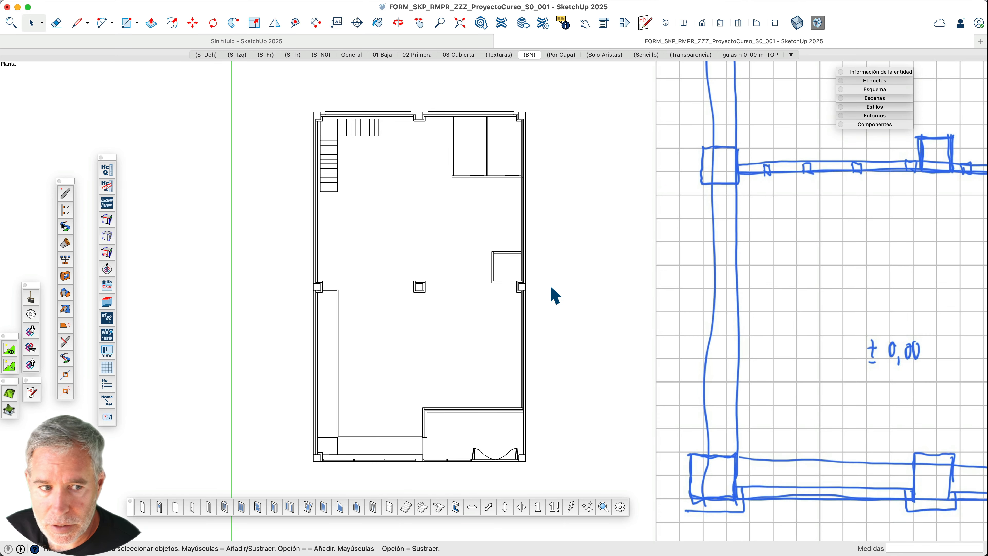
Restore the General scene with all floors, apply the (Texturas) scene and view the finished façade
middle_drag(572, 318, 419, 121)
click(356, 55)
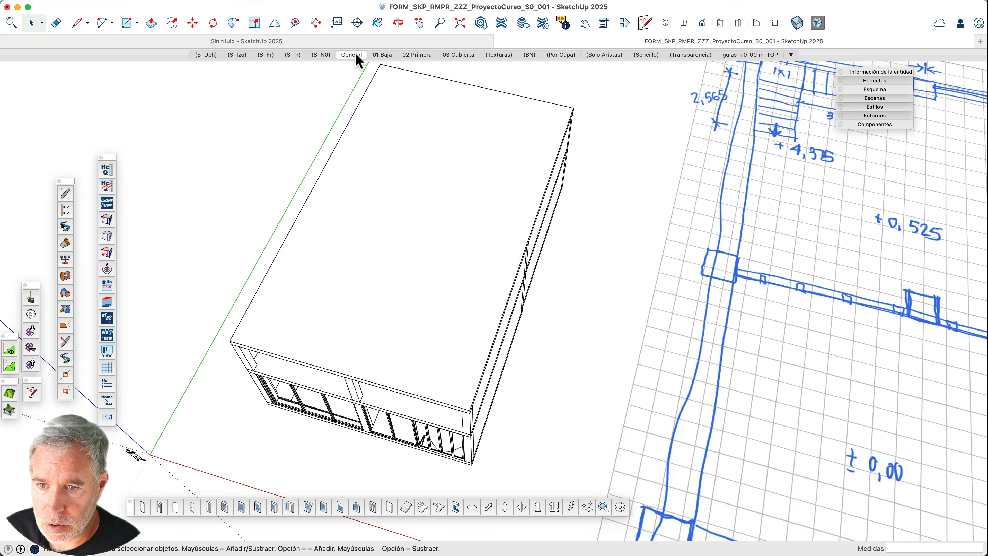
click(491, 54)
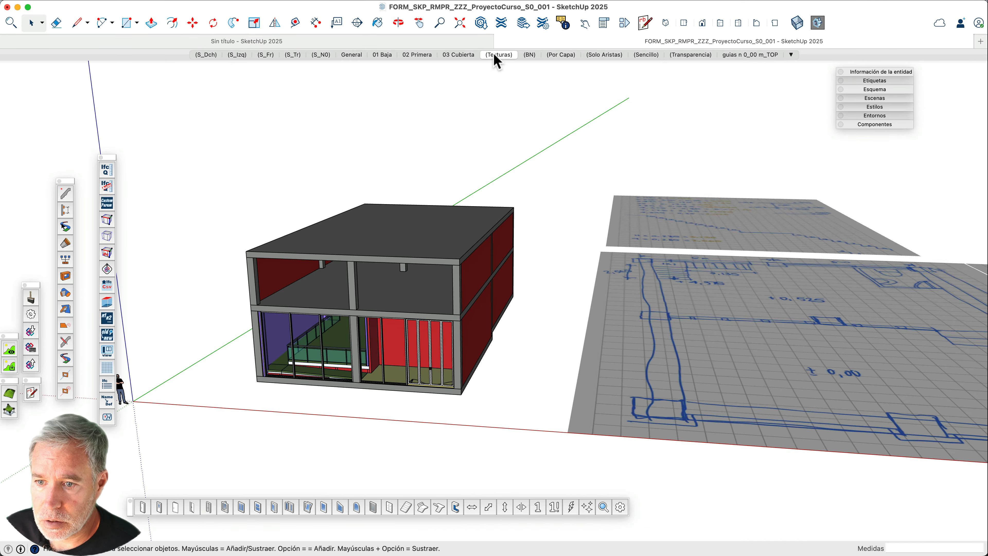
scroll(339, 358, up, 3)
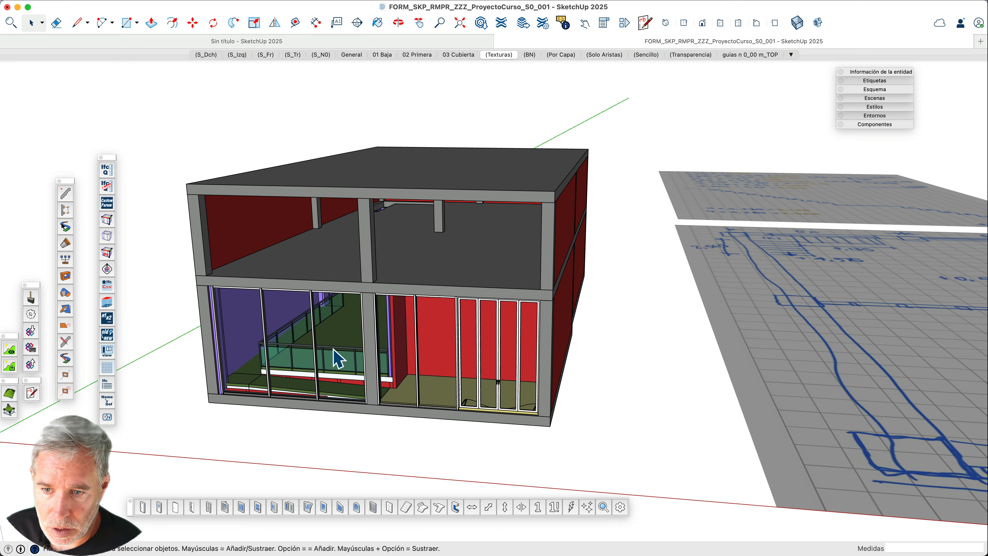
scroll(595, 308, down, 2)
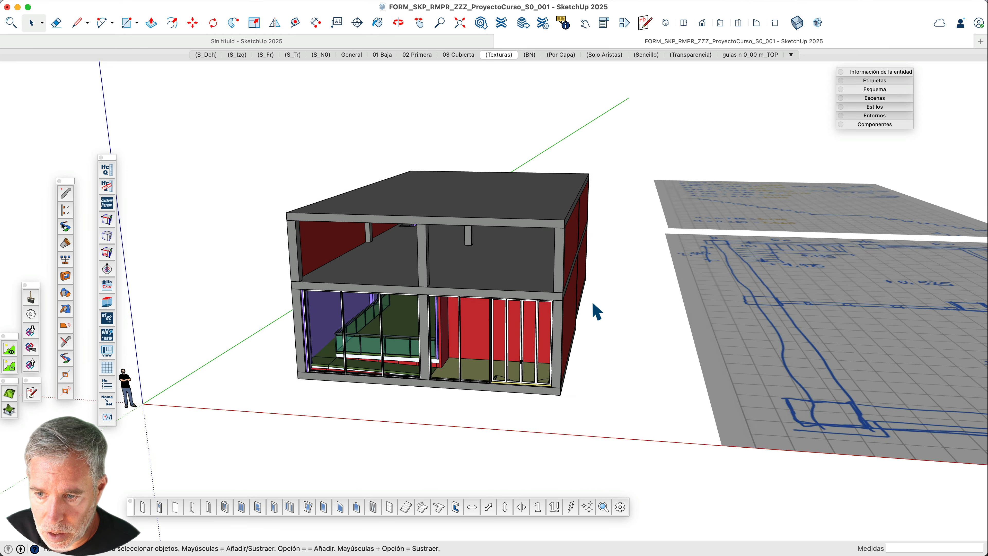
middle_drag(592, 309, 584, 283)
scroll(601, 286, up, 2)
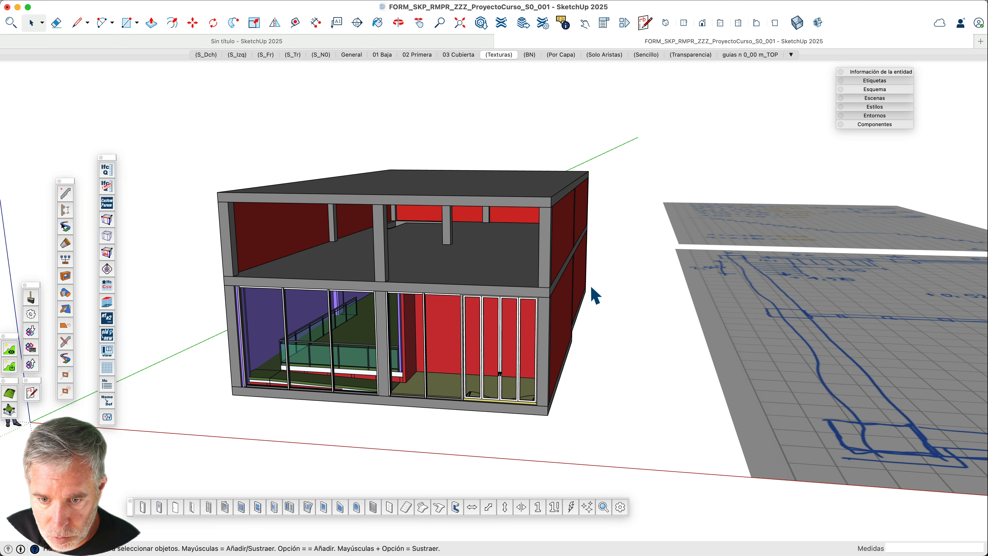